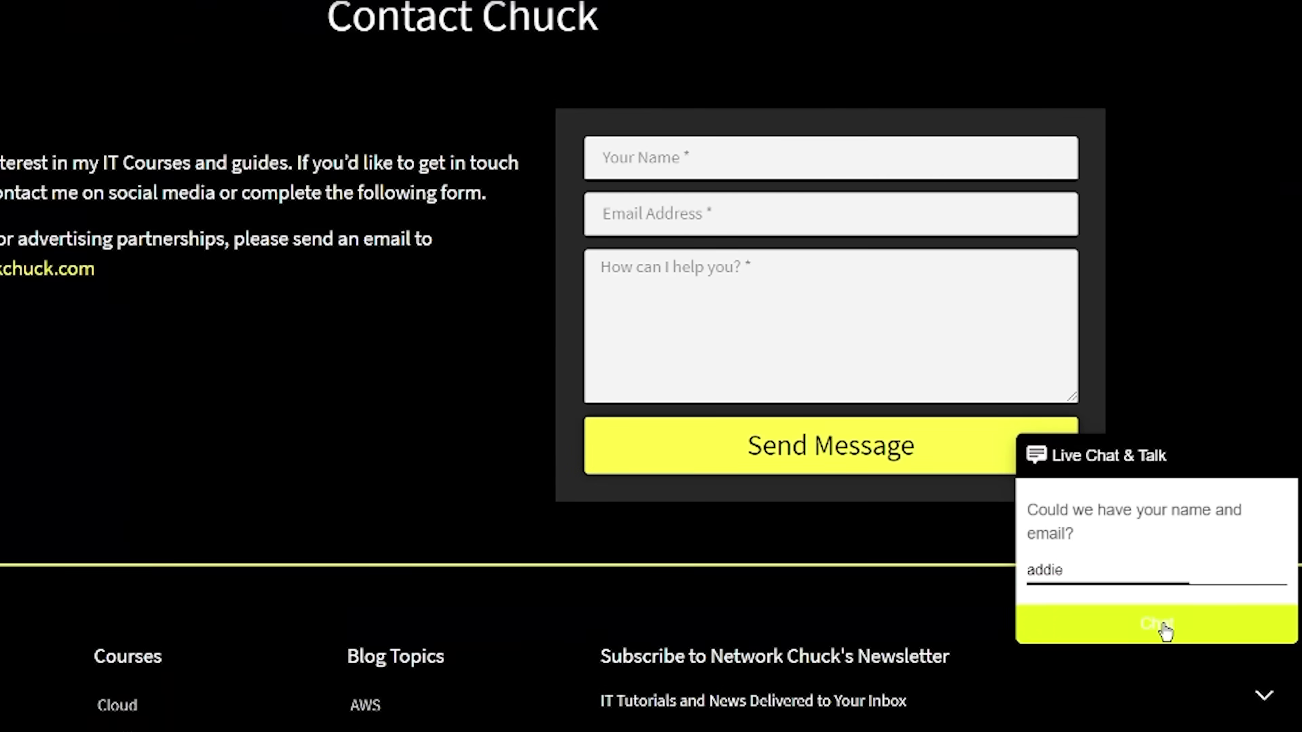
Step: Start a live chat from the contact page widget and enter the message "i need some help with coffee"
left_click(1159, 625)
type("i need some help with coffee")
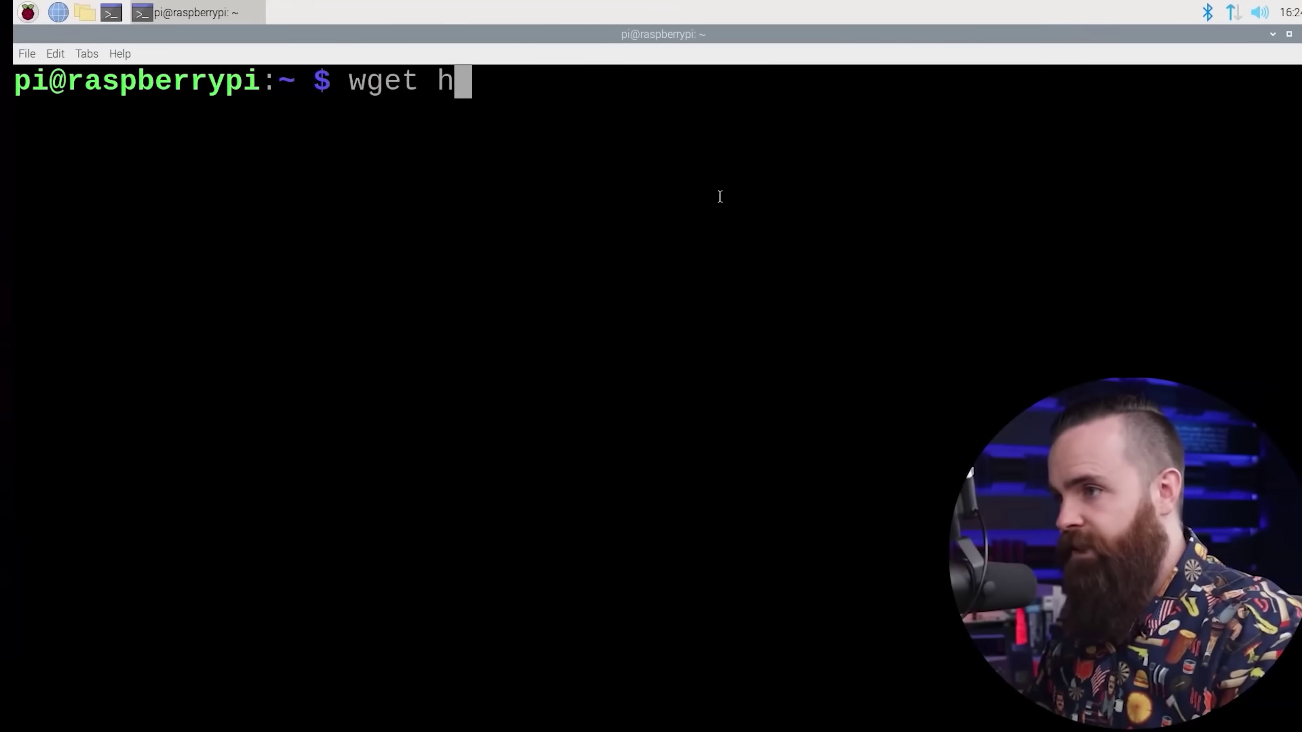
Step: Enter the start of a wget command with an https address in the Raspberry Pi terminal
type("ttps:")
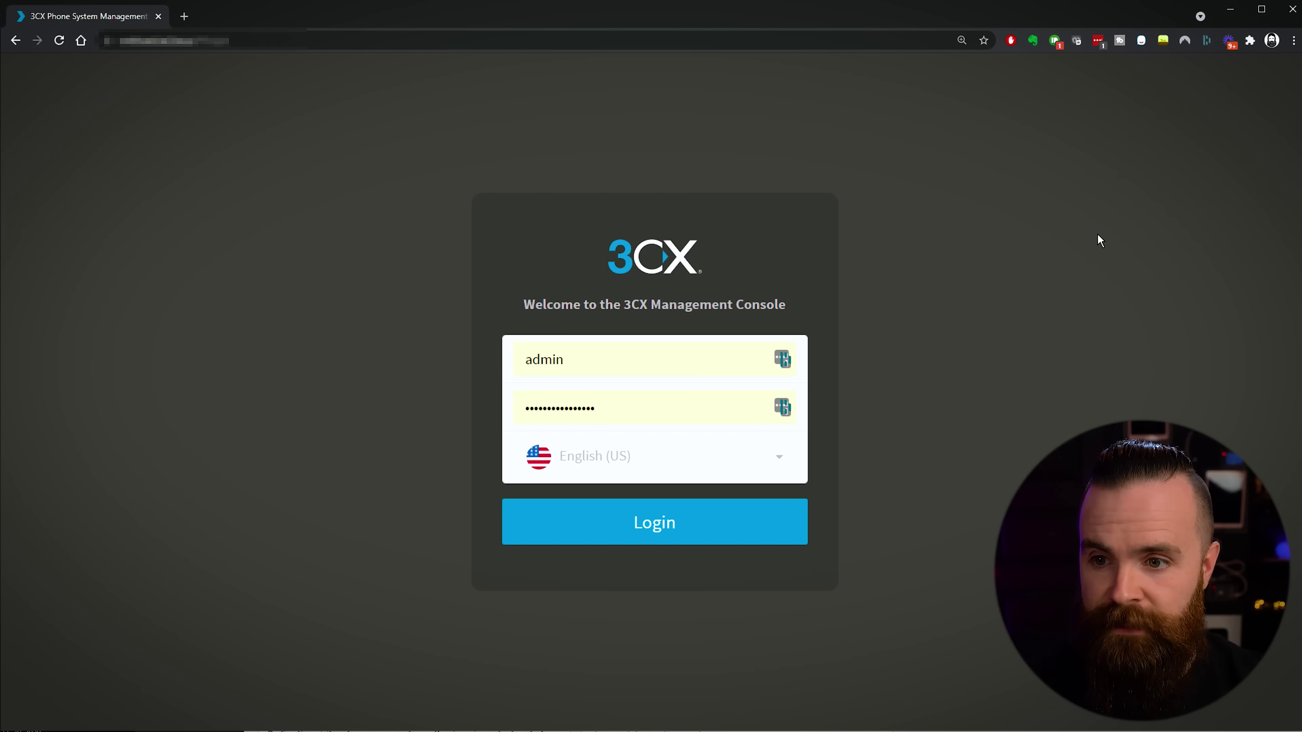
Step: Log in to the 3CX Management Console and start a new live chat integration in the messaging settings
left_click(685, 528)
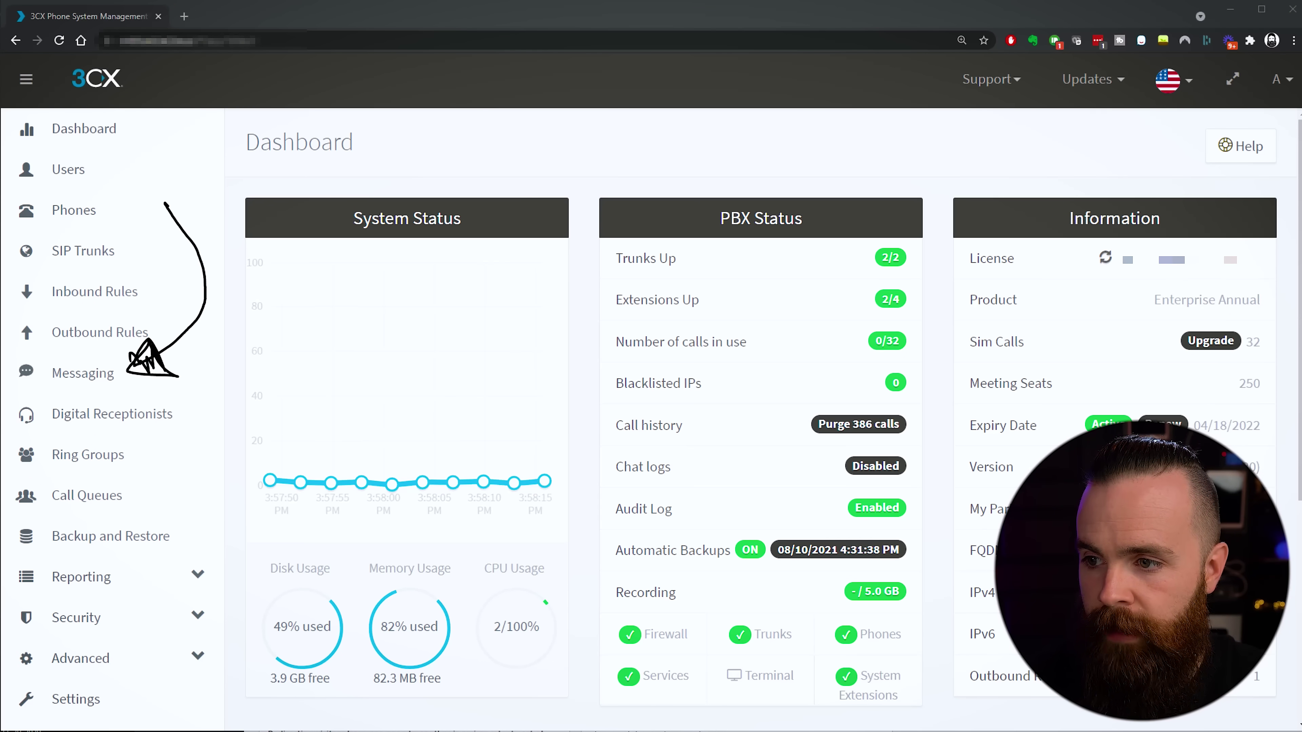
left_click(83, 373)
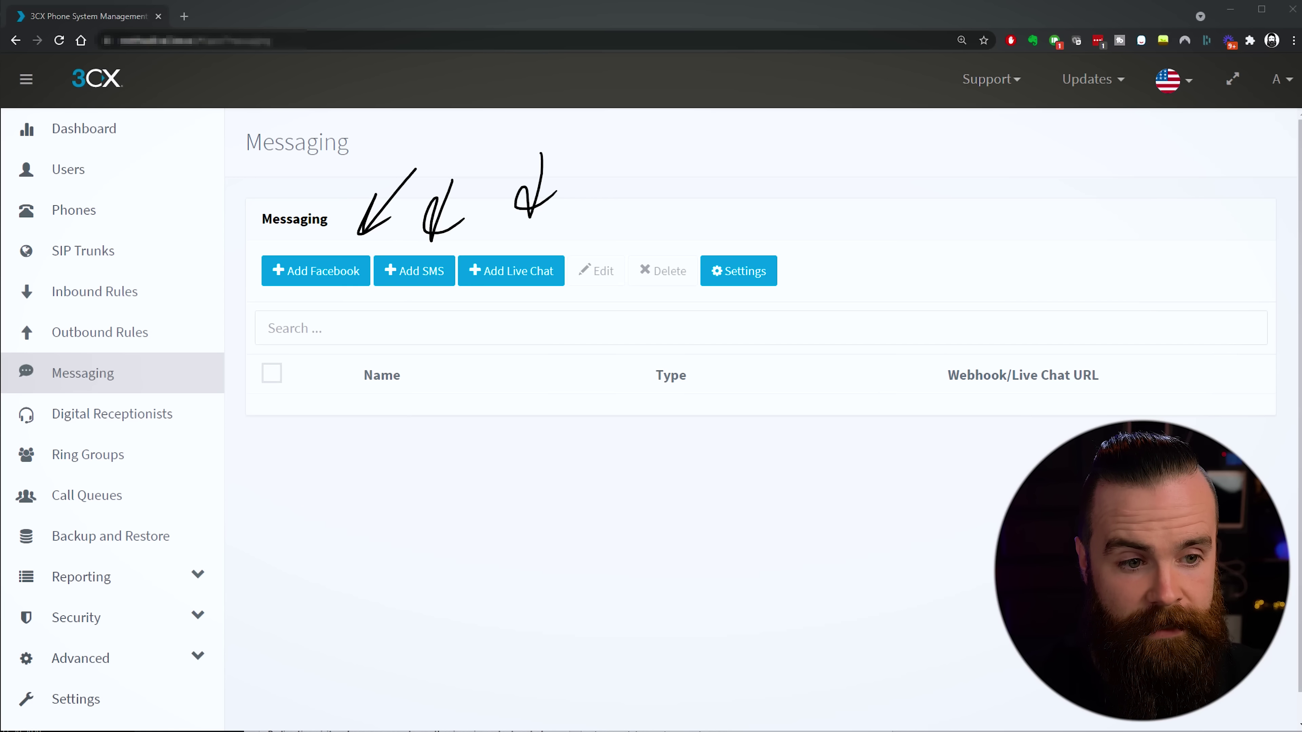
left_click(532, 280)
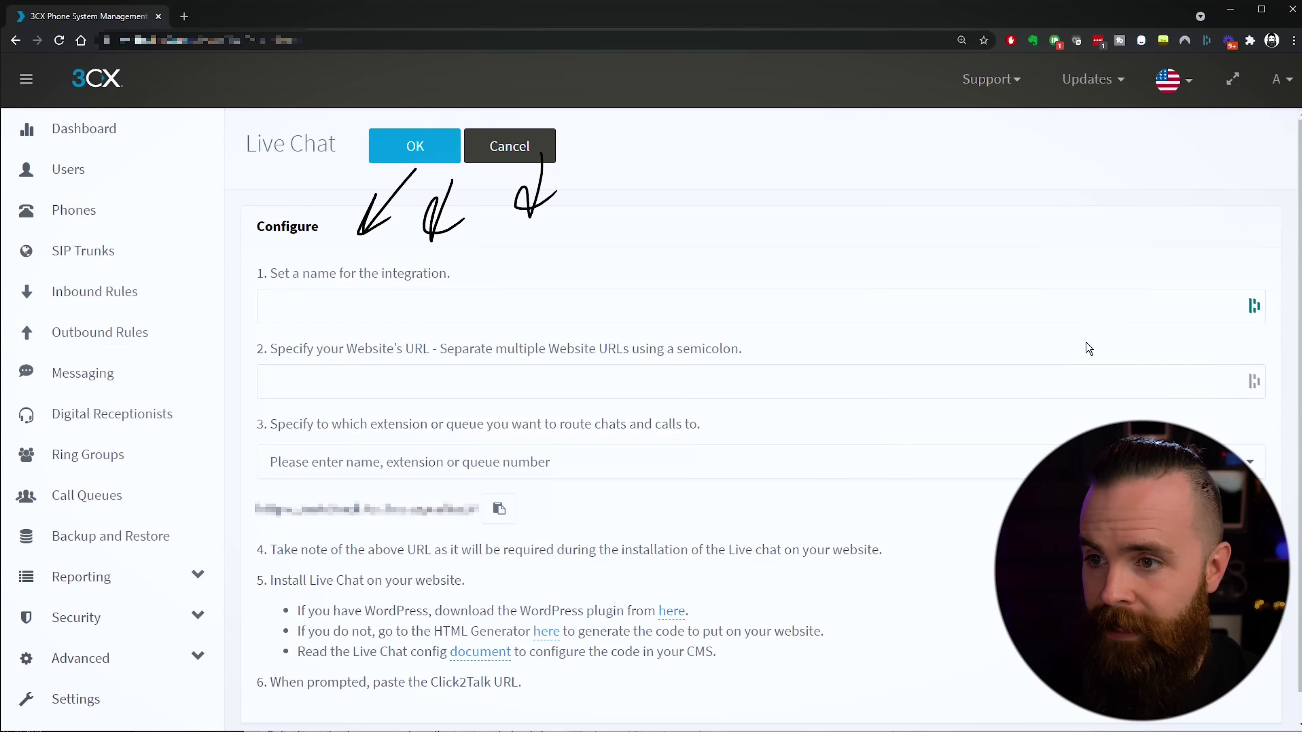
left_click(429, 302)
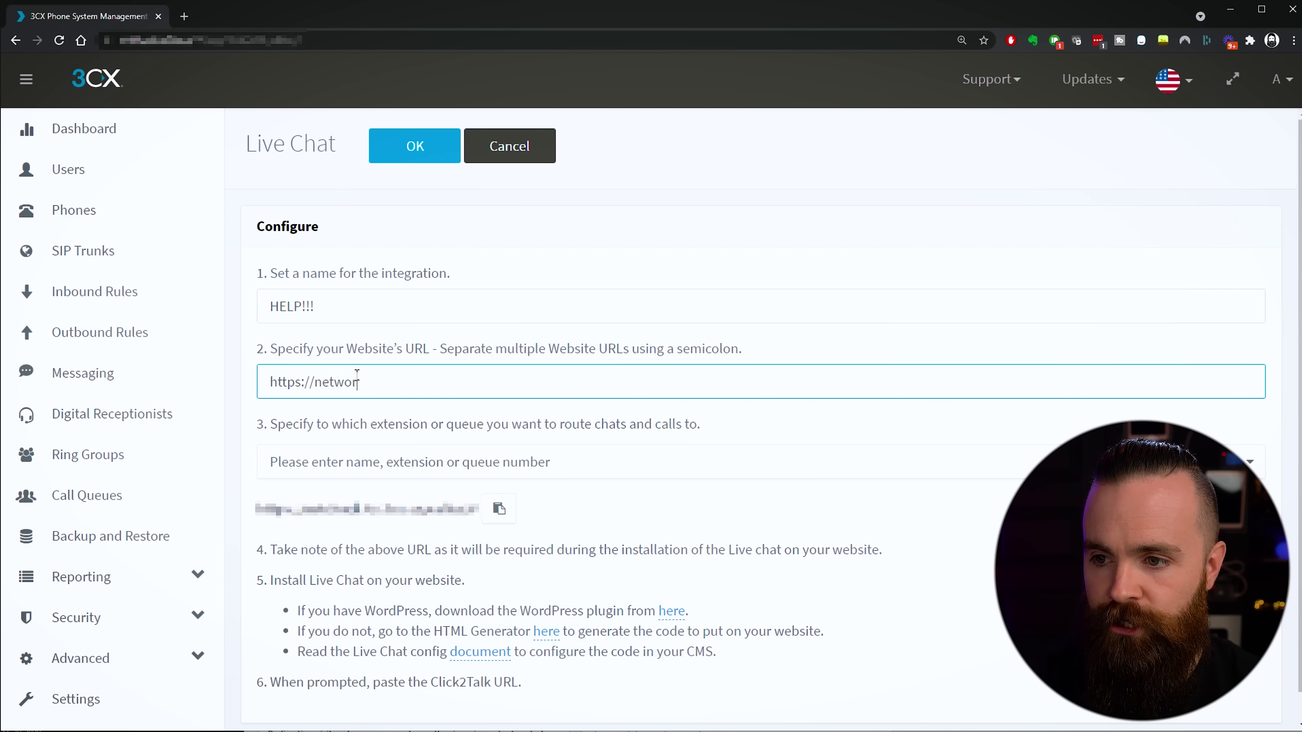
left_click(472, 418)
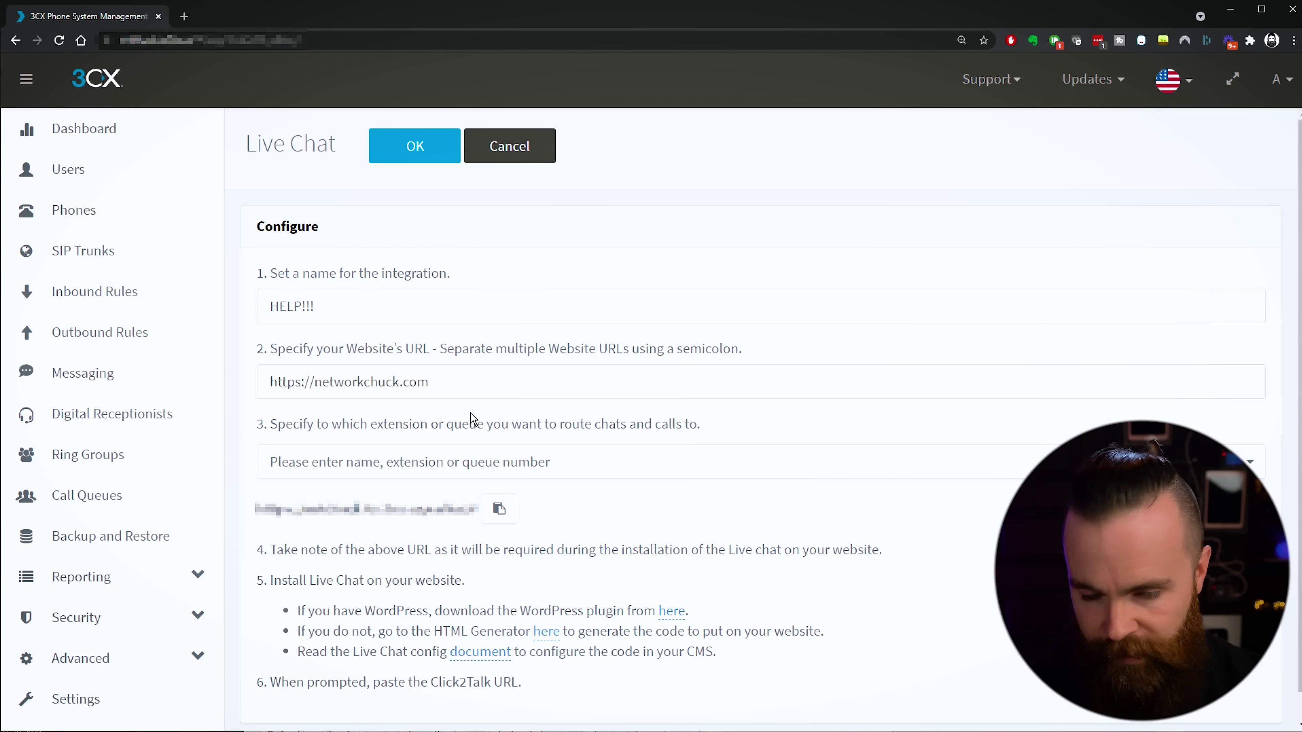
key("ctrl+2")
mouse_move(751, 334)
left_mouse_down()
mouse_move(770, 348)
mouse_move(726, 442)
mouse_move(759, 424)
mouse_move(743, 411)
mouse_move(762, 428)
left_mouse_up()
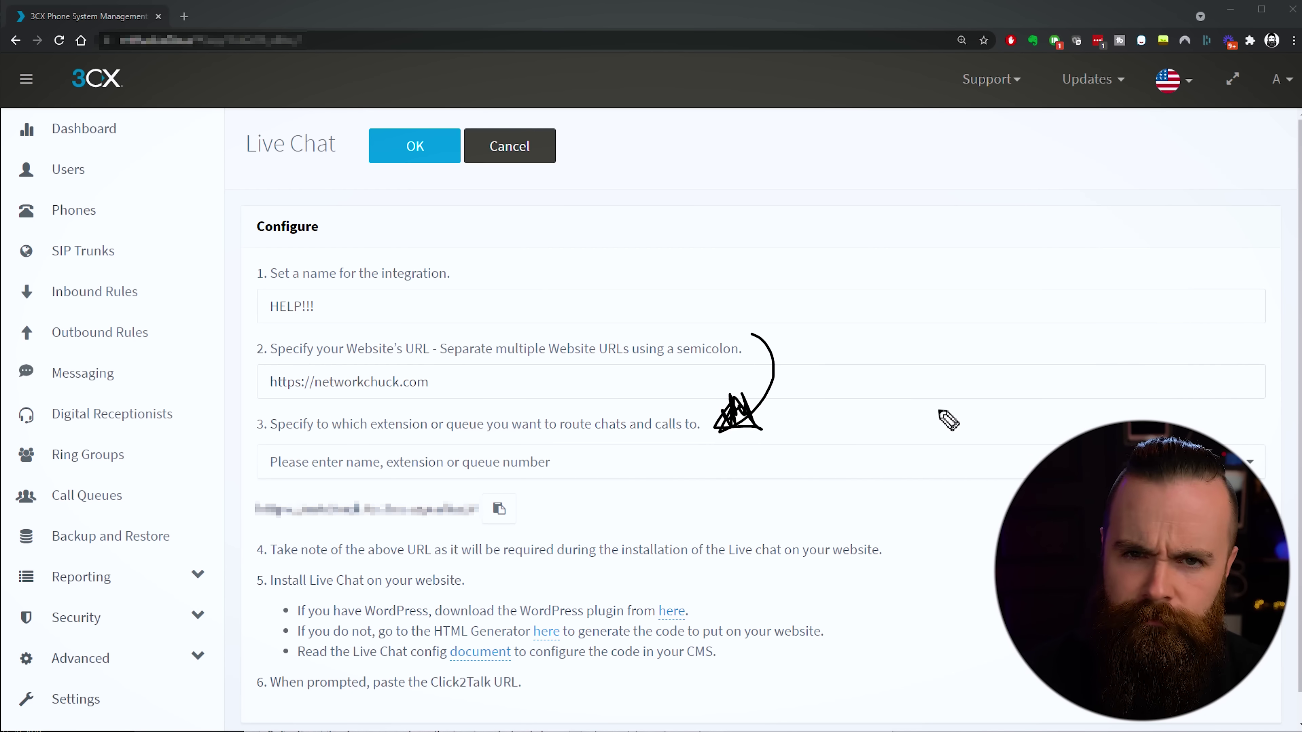
Step: Route the live chat's chats and calls to extension 1003 and save the integration
left_click(496, 465)
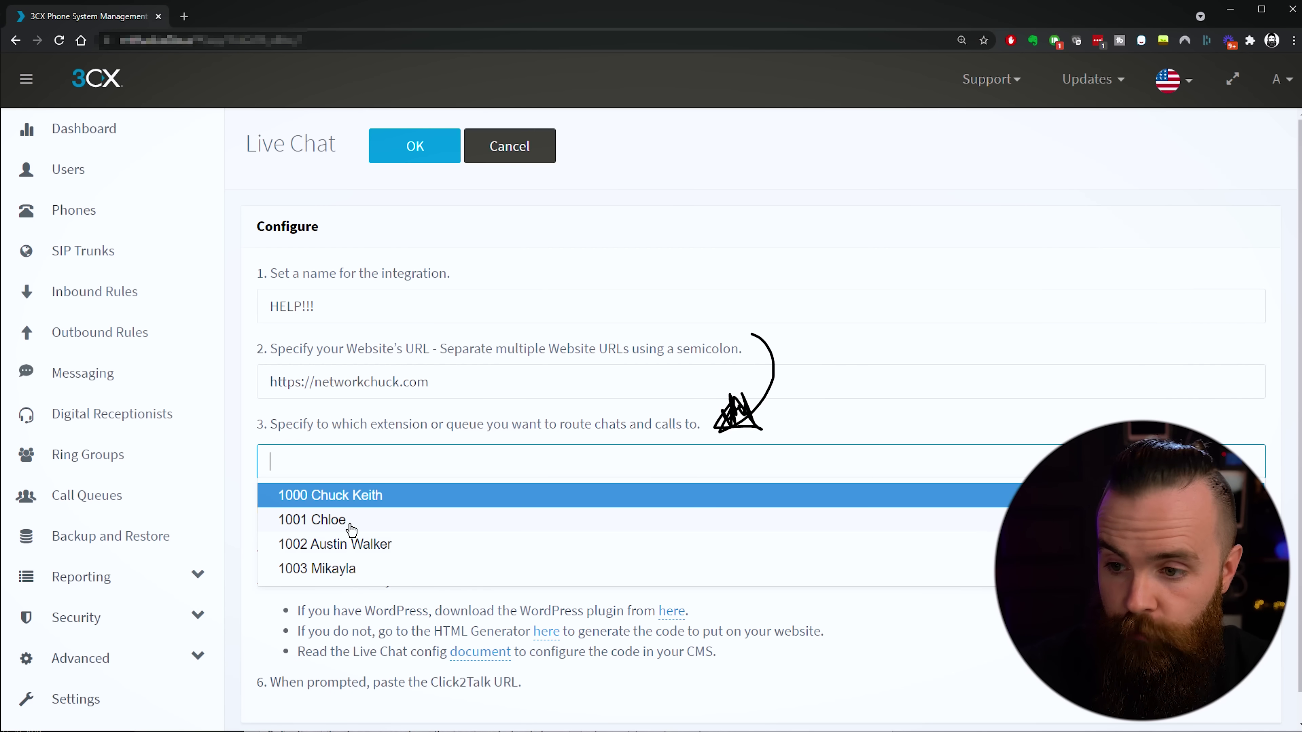
left_click(320, 569)
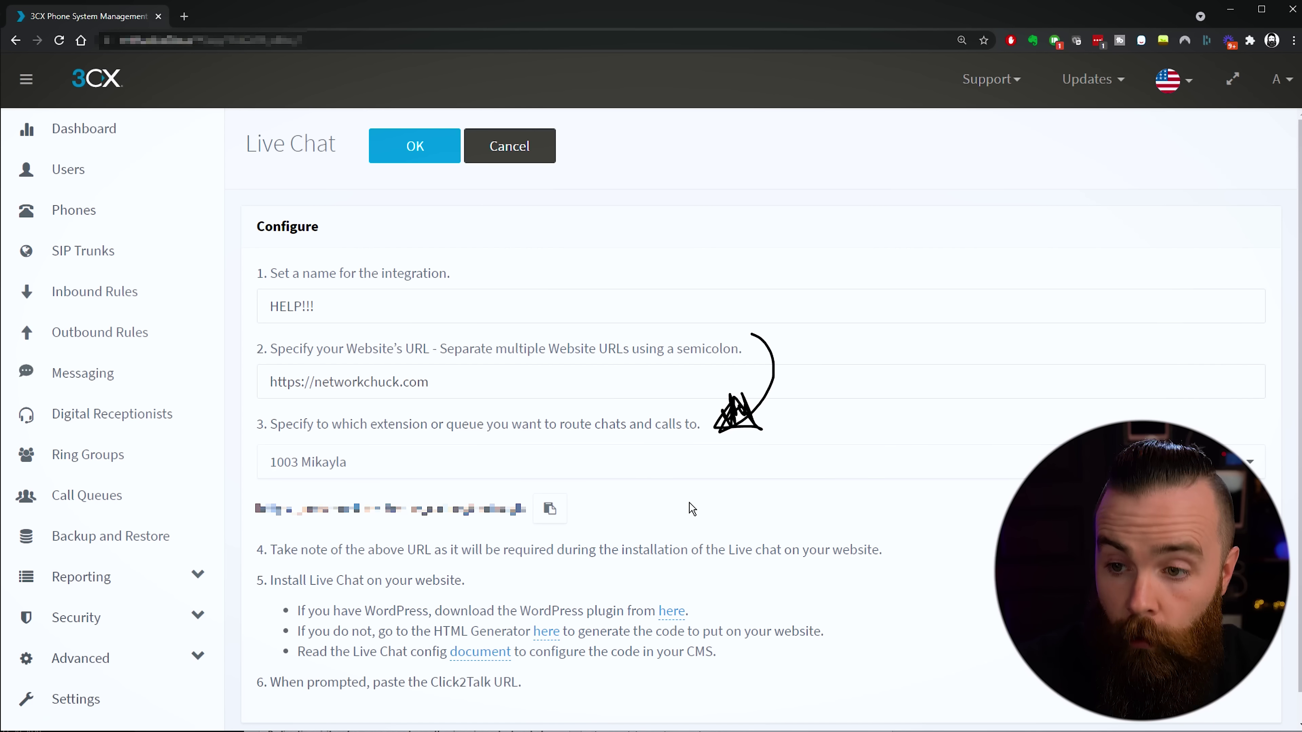
left_click_drag(442, 425, 587, 420)
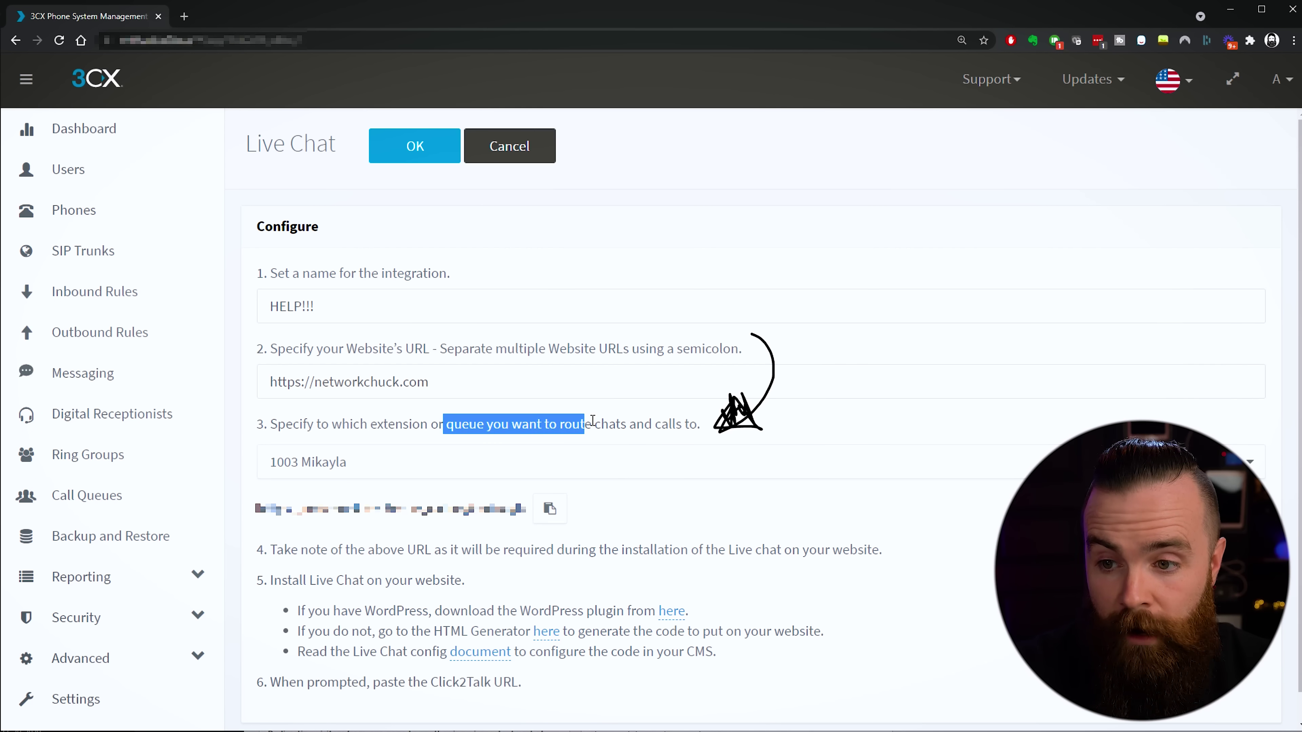
left_click(639, 419)
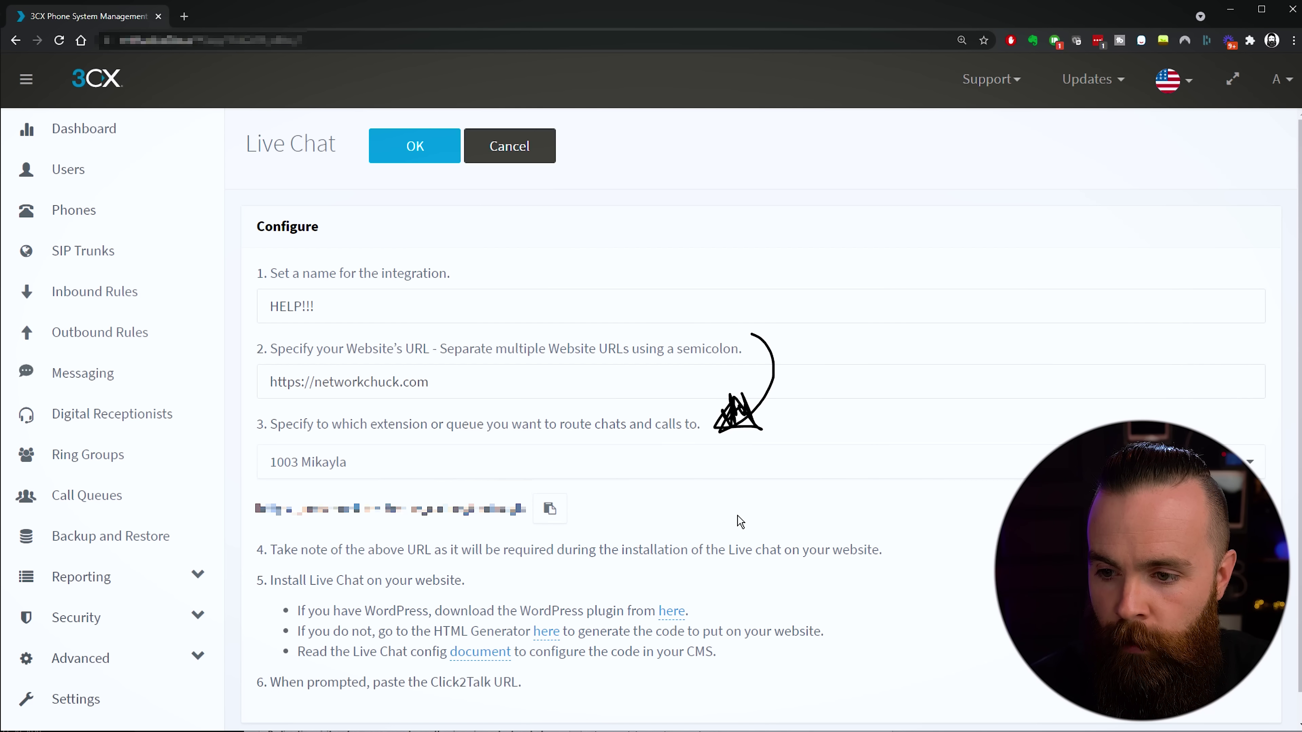
scroll(741, 521, "down", 1)
scroll(775, 515, "up", 1)
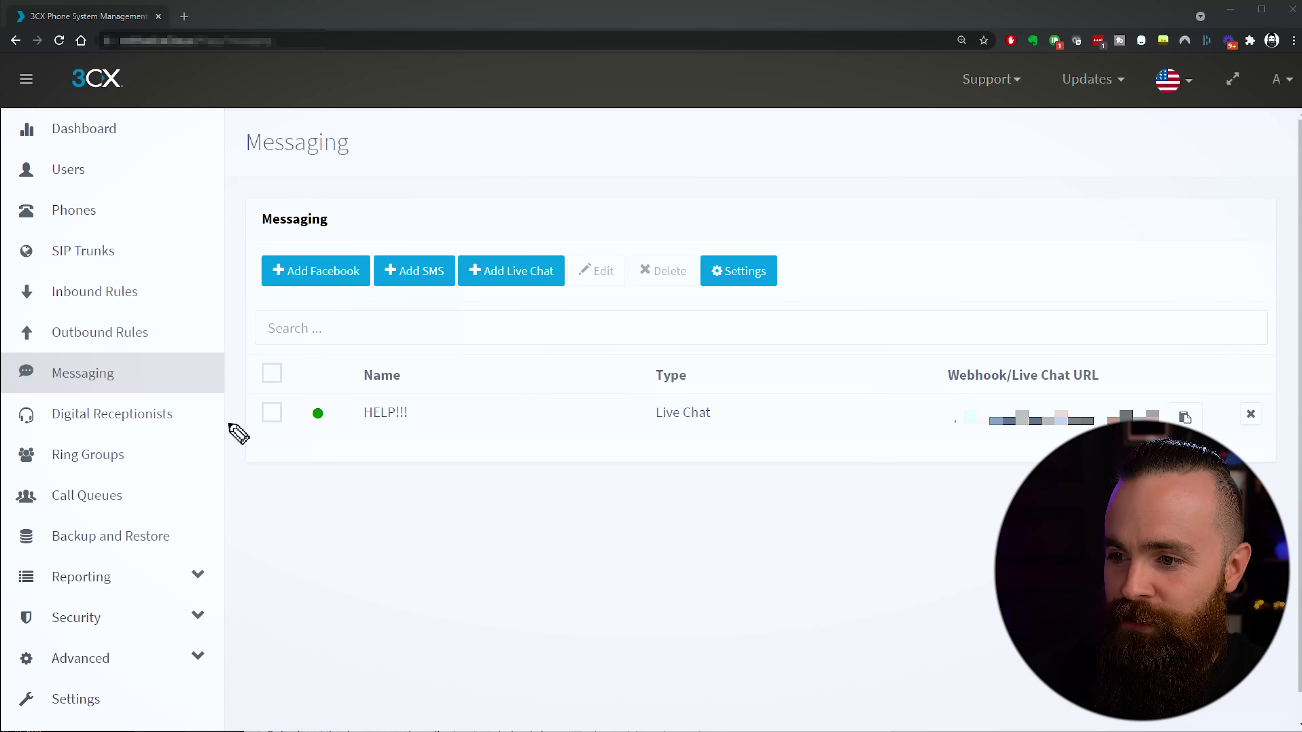
Step: Start a new call queue and name it HELP!!, keeping extension 8001
mouse_move(189, 410)
left_mouse_down()
mouse_move(154, 482)
mouse_move(179, 479)
left_mouse_up()
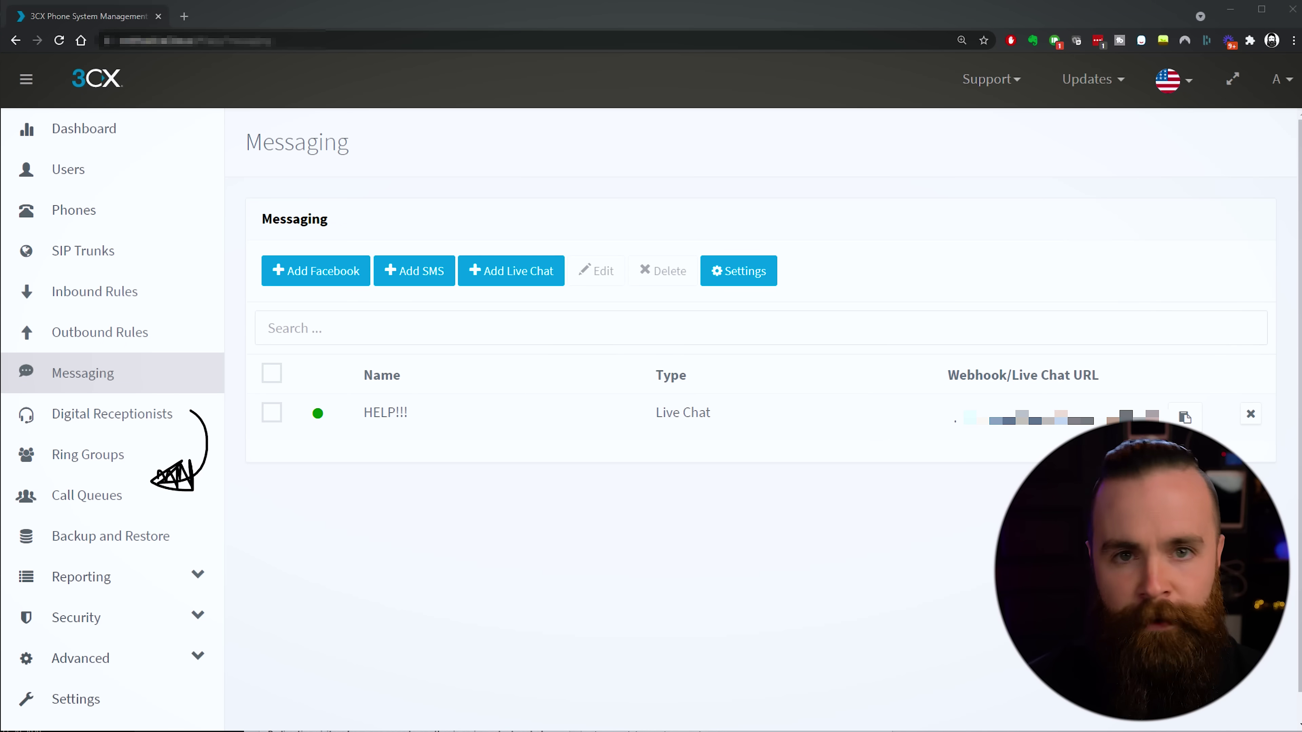
left_click(107, 495)
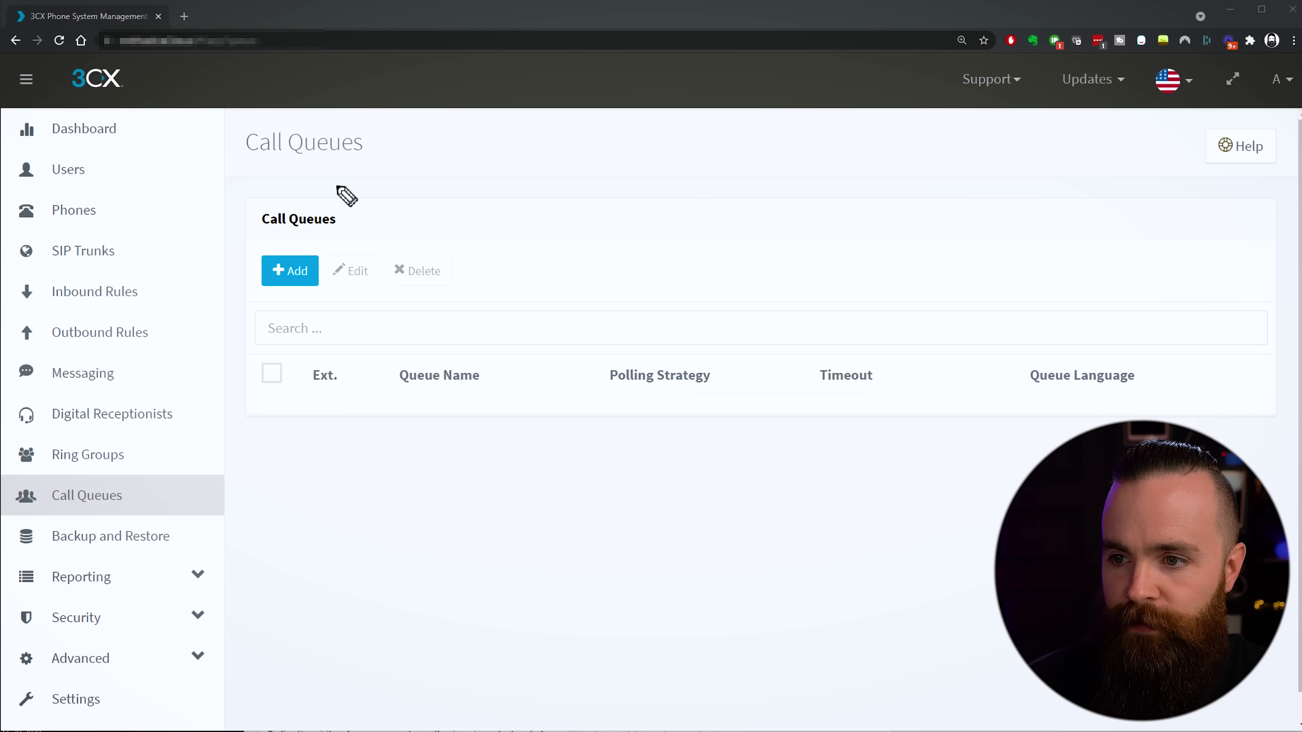
mouse_move(402, 173)
left_mouse_down()
mouse_move(340, 237)
mouse_move(364, 228)
left_mouse_up()
left_click(290, 271)
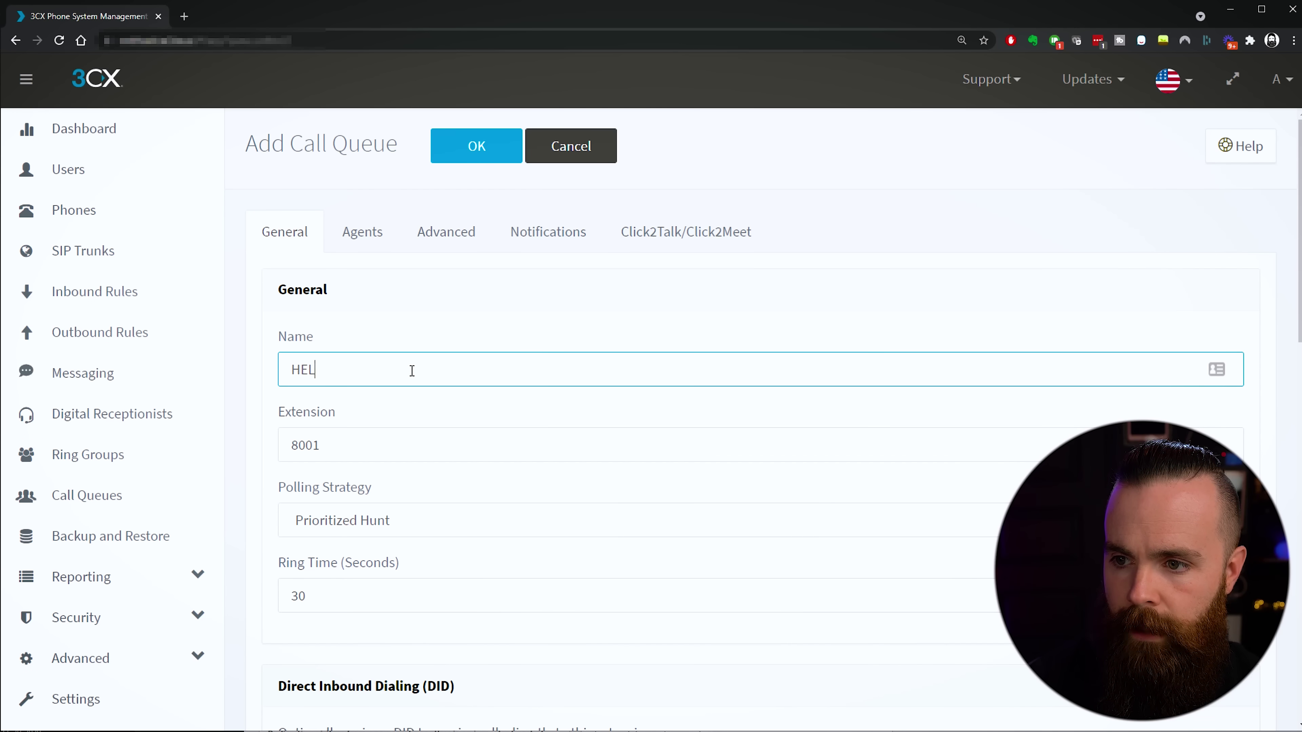
type("HELP!!")
left_click(421, 453)
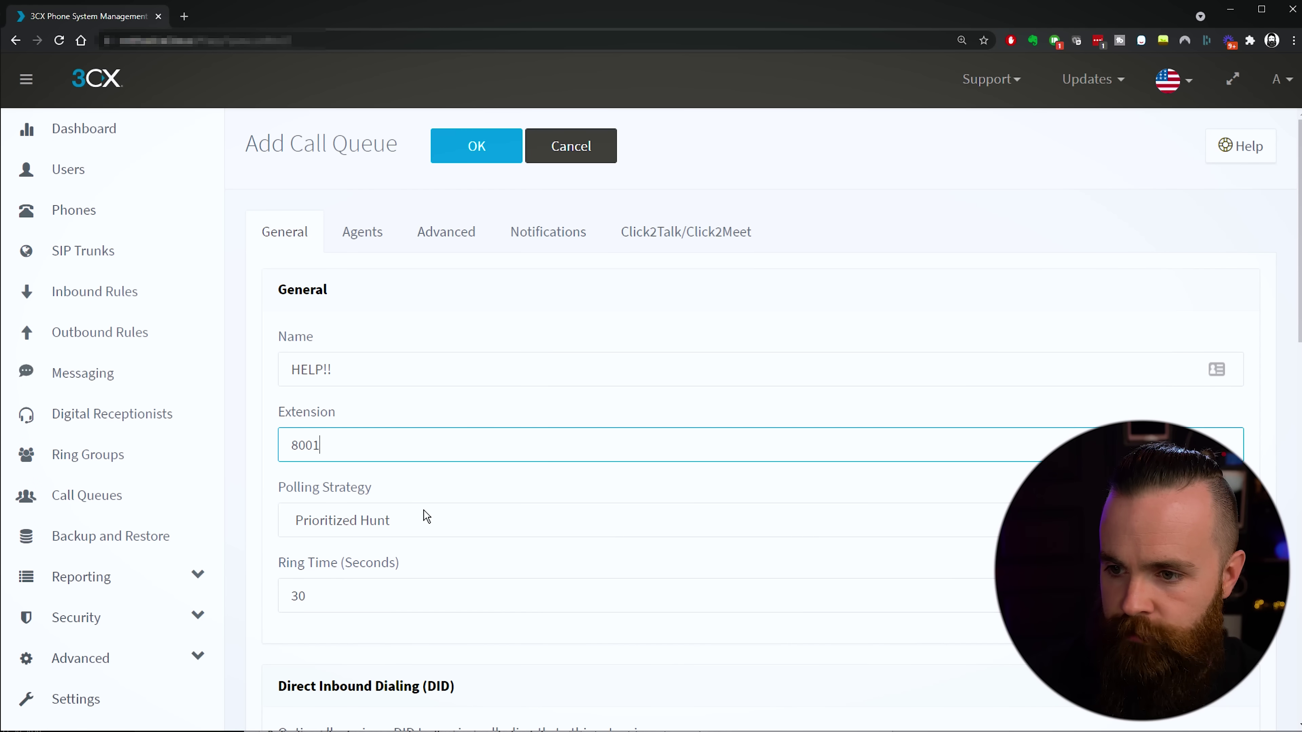
left_click(421, 492)
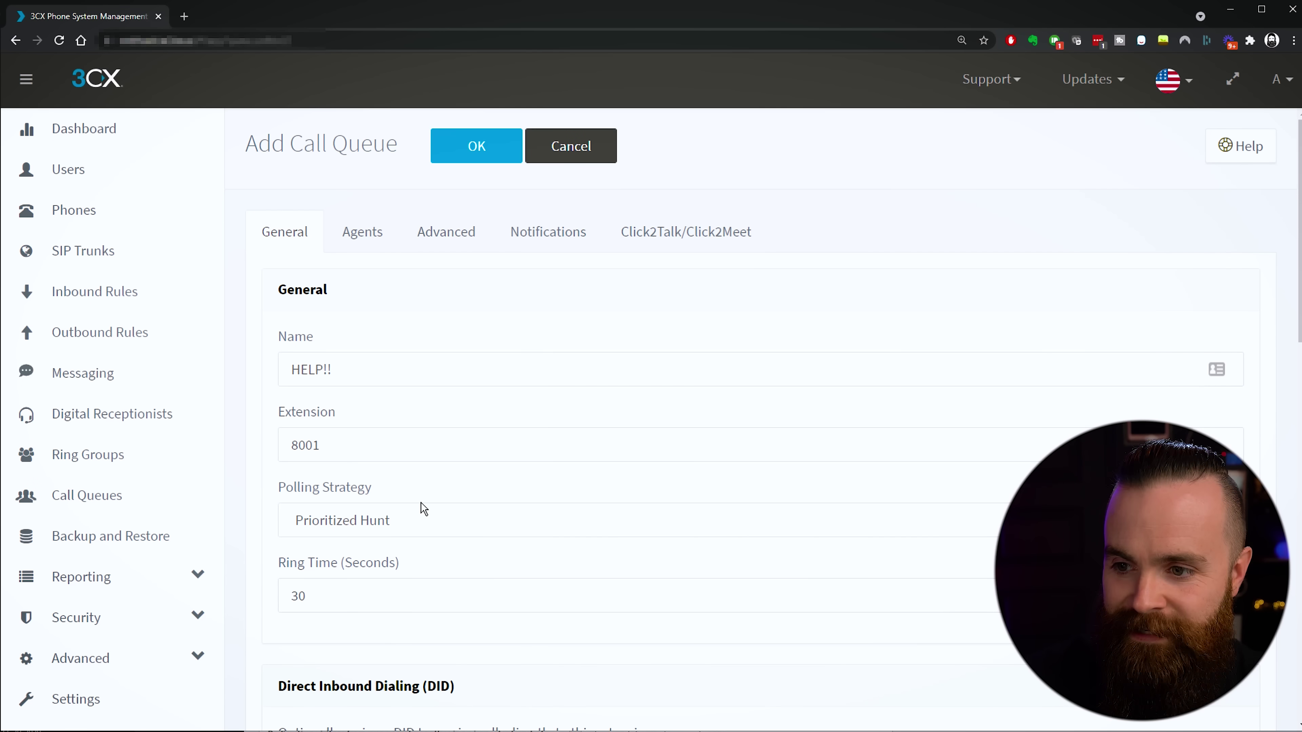
Step: Set the call queue's polling strategy to Round Robin
left_click(415, 521)
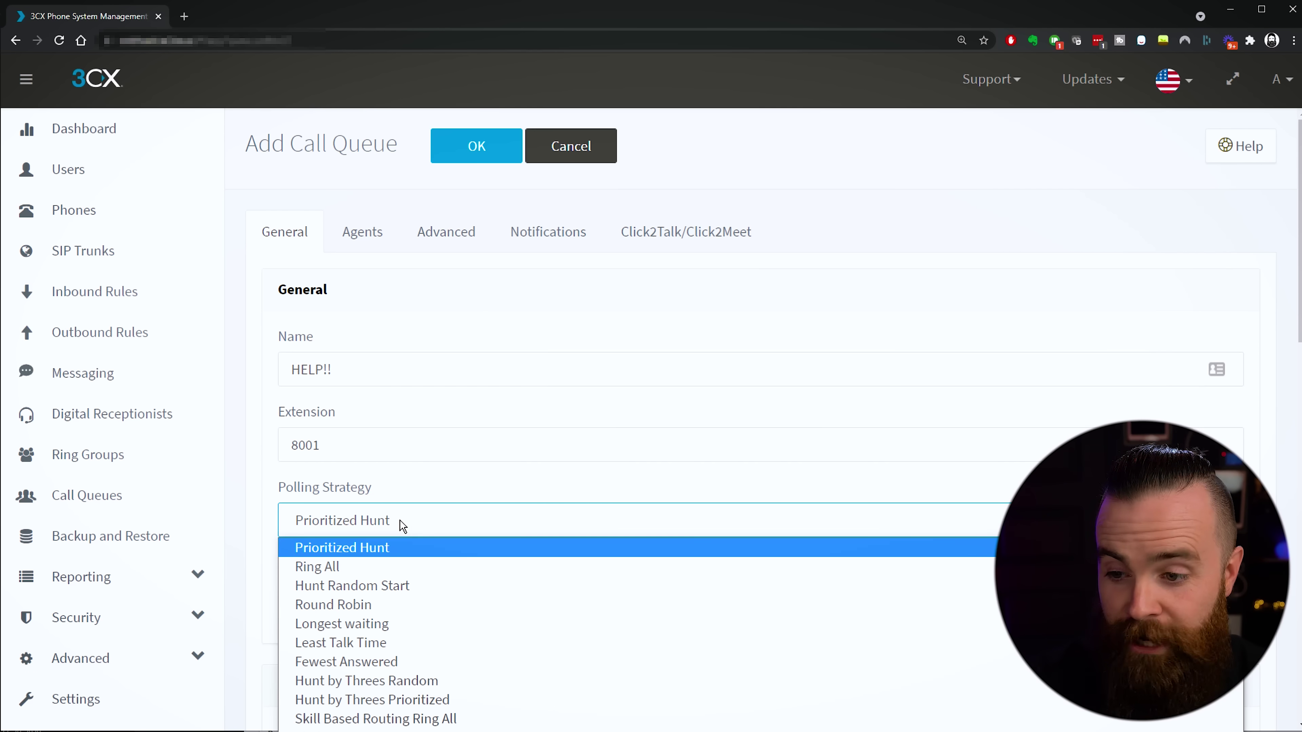
key("Down")
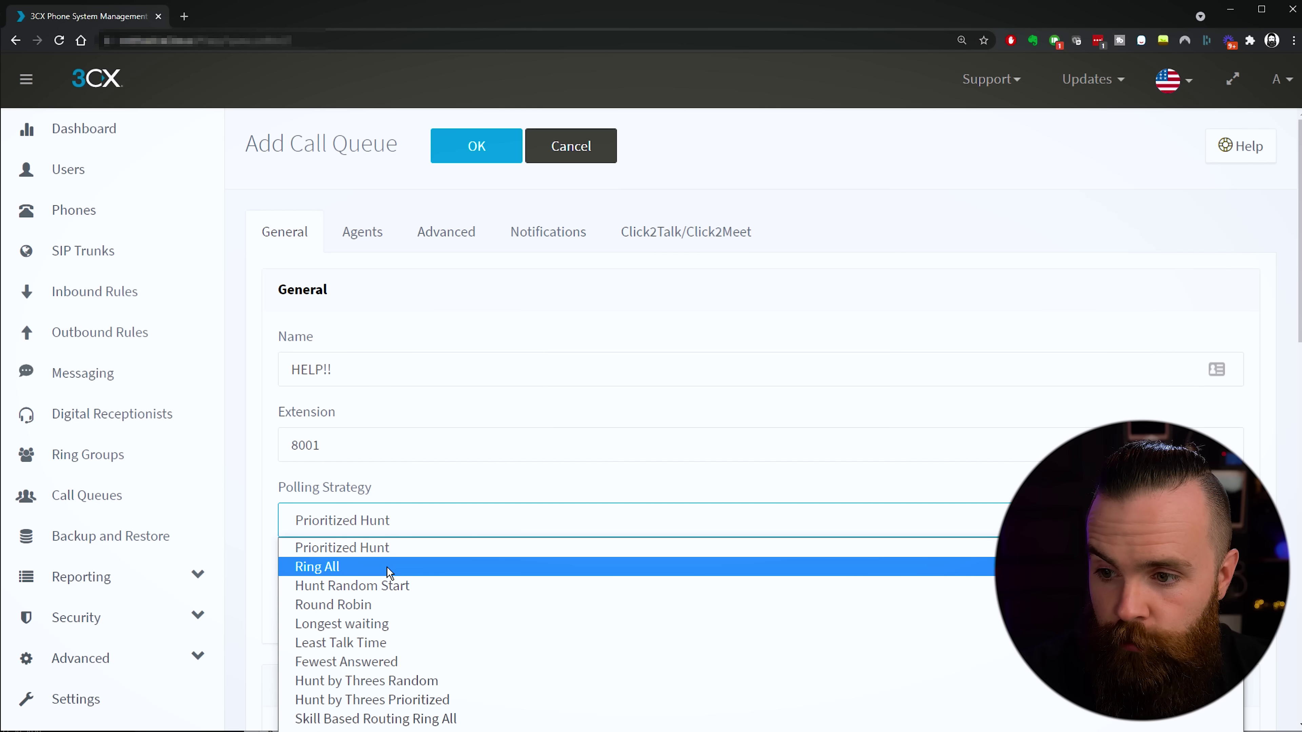
left_click(364, 605)
scroll(473, 523, "down", 5)
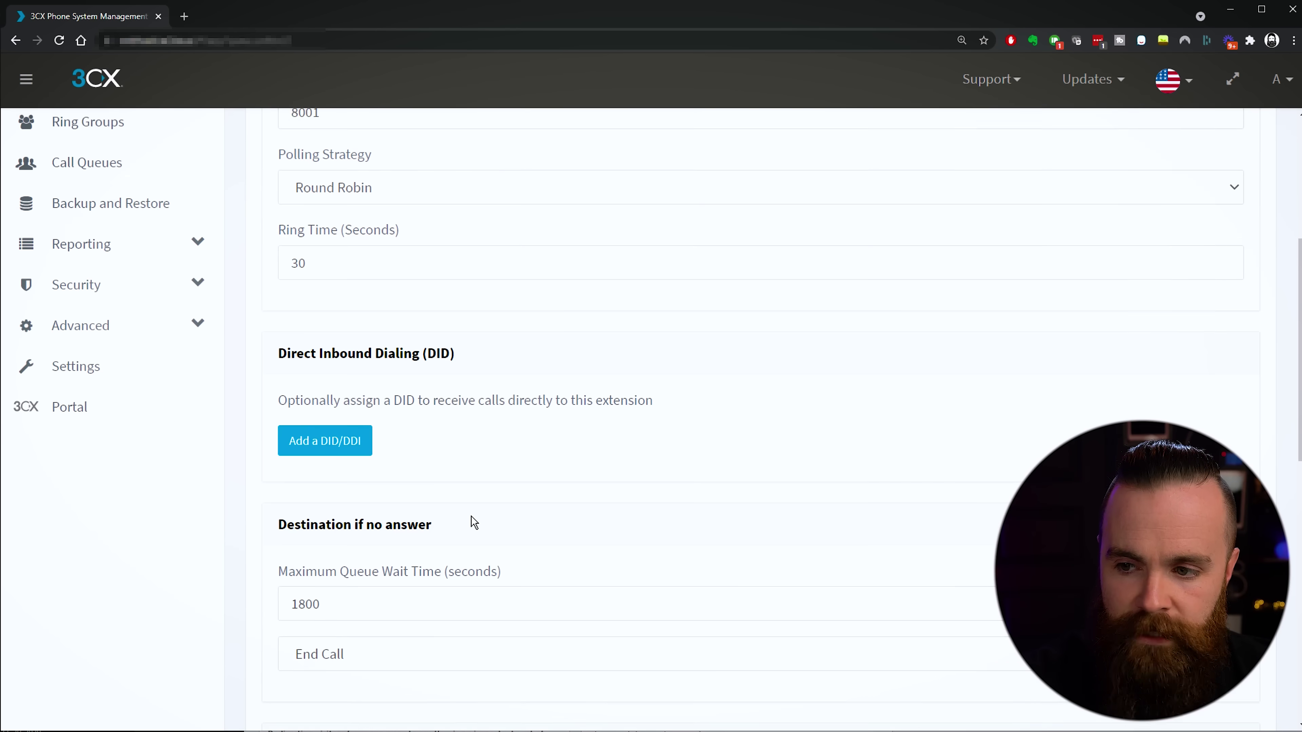
scroll(474, 523, "up", 4)
scroll(471, 511, "up", 1)
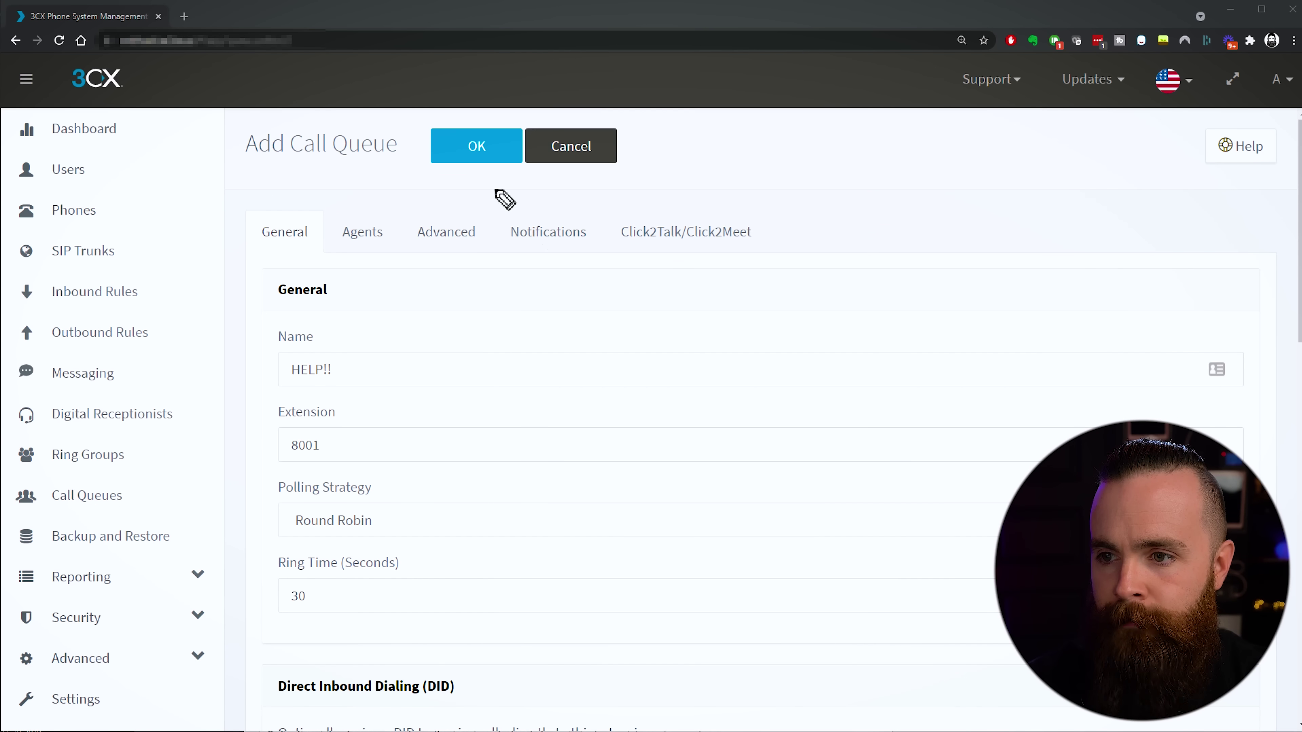
Step: Add extensions 1000, 1002 and 1003 as agents of the call queue and save the queue
left_click_drag(390, 149, 420, 170)
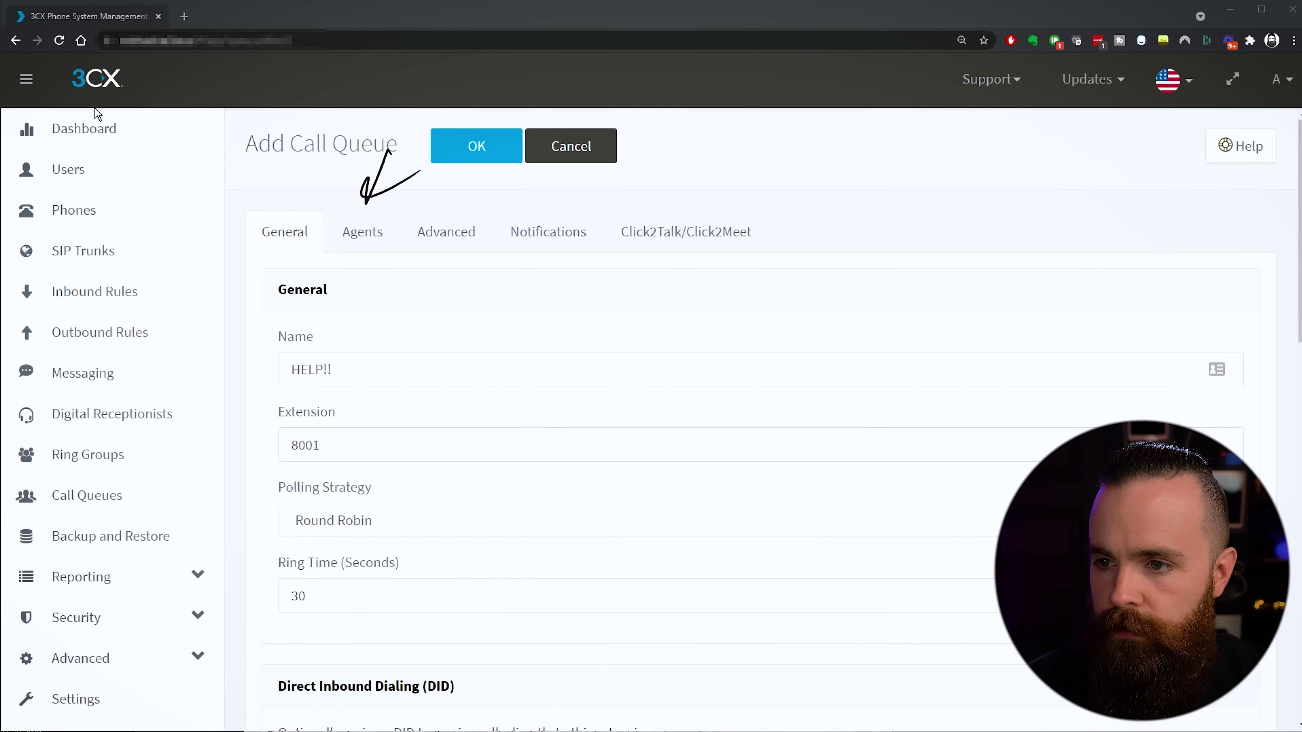
left_click(362, 231)
left_click(303, 366)
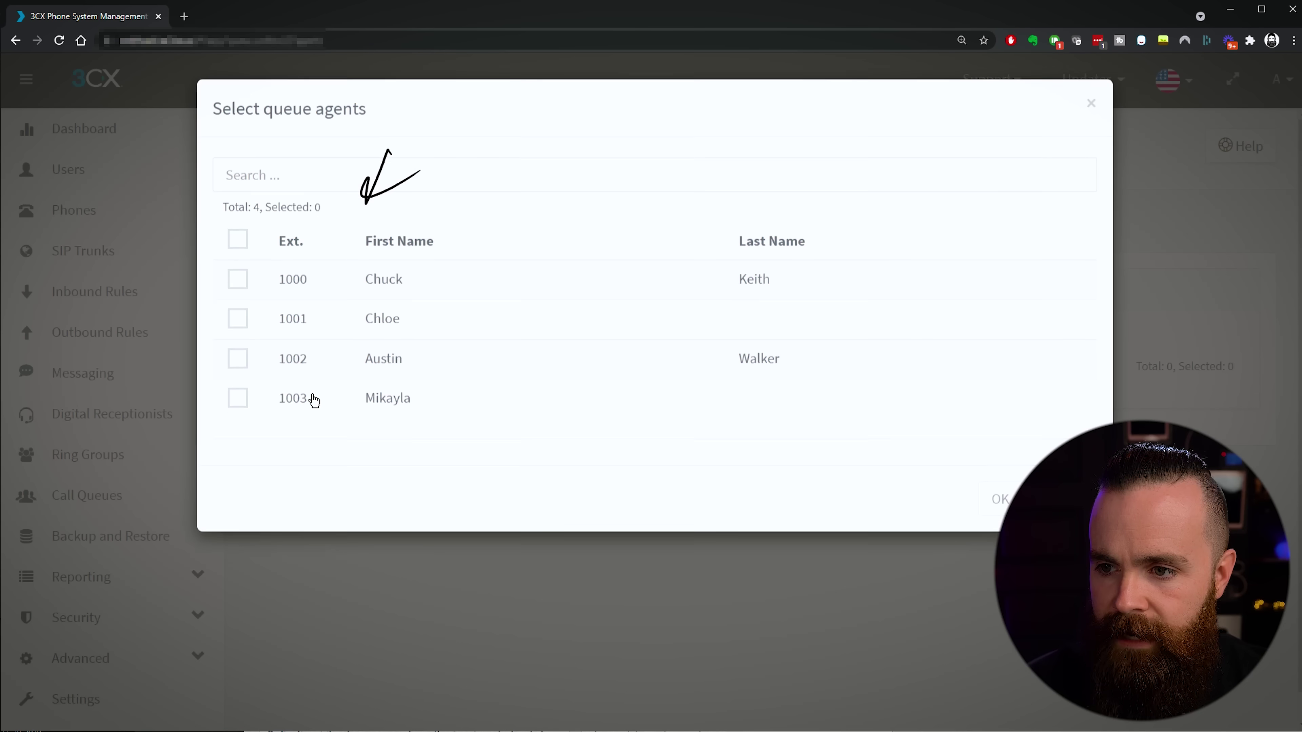
left_click(237, 364)
left_click(238, 403)
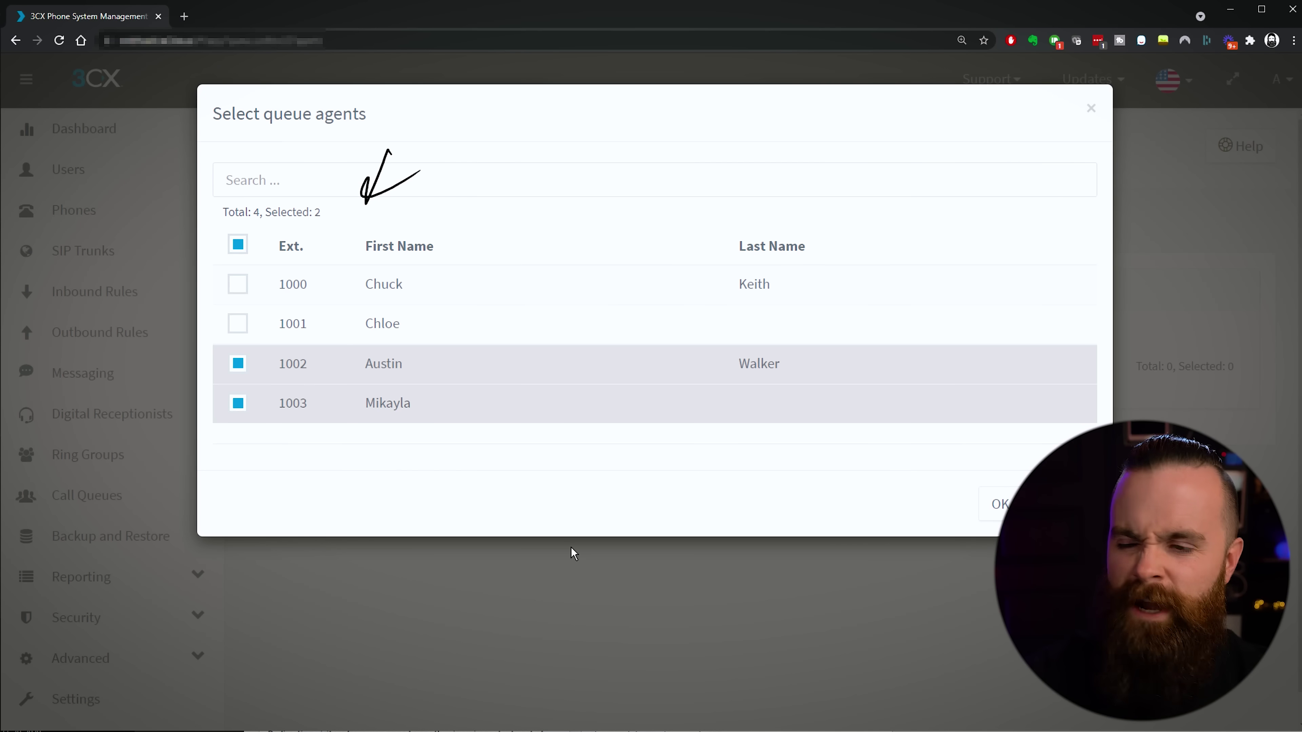
left_click(240, 287)
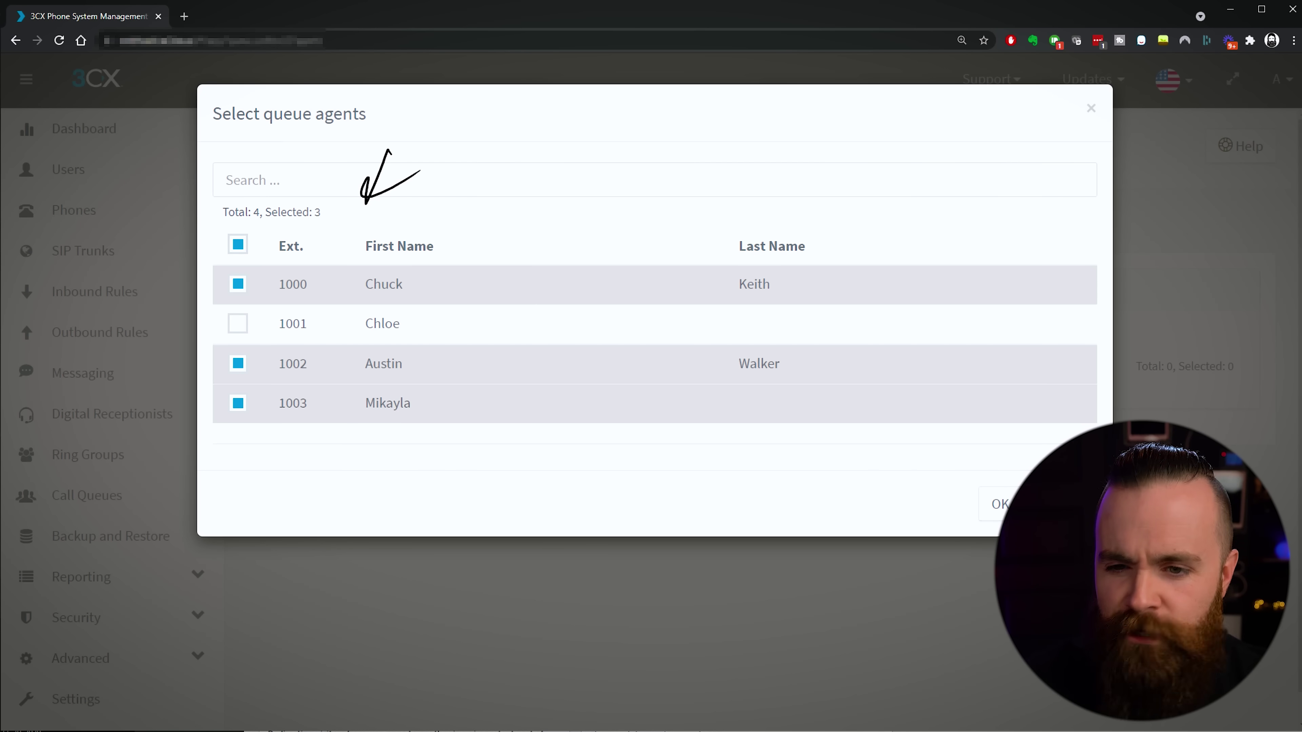
left_click(997, 505)
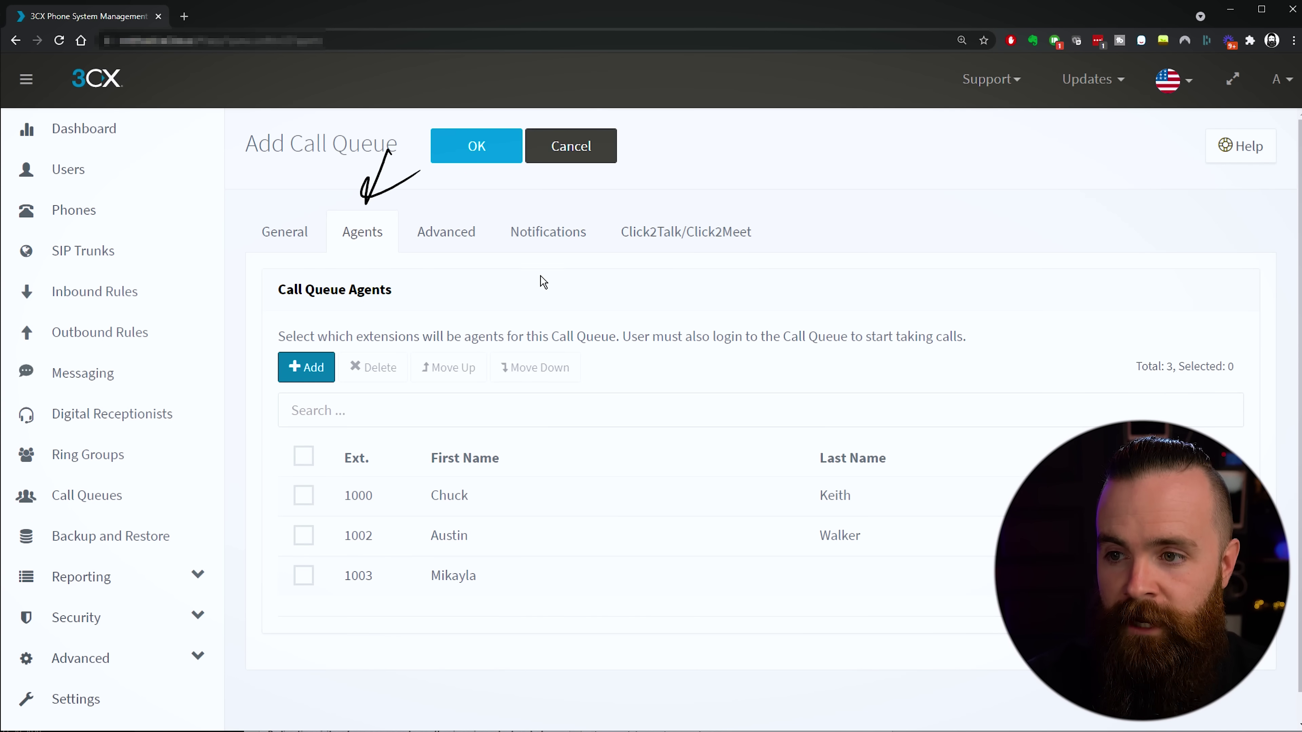
left_click(476, 150)
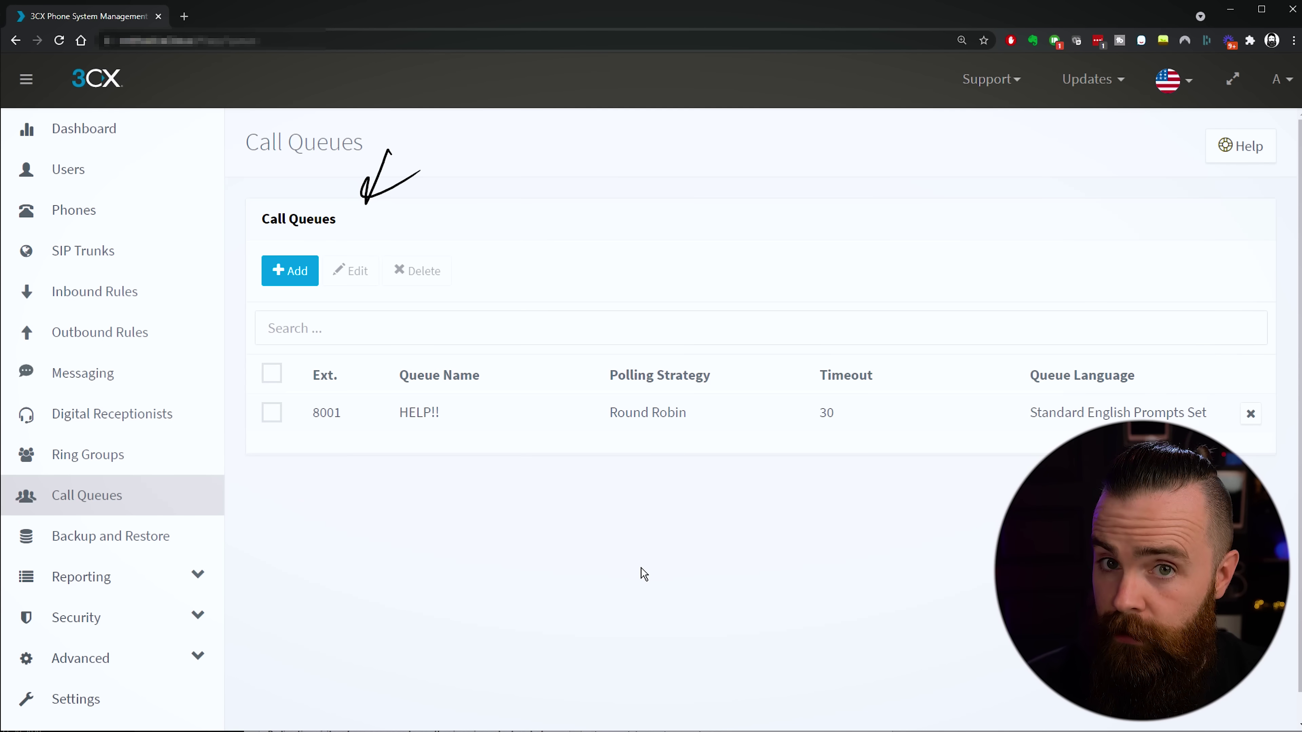
key("Escape")
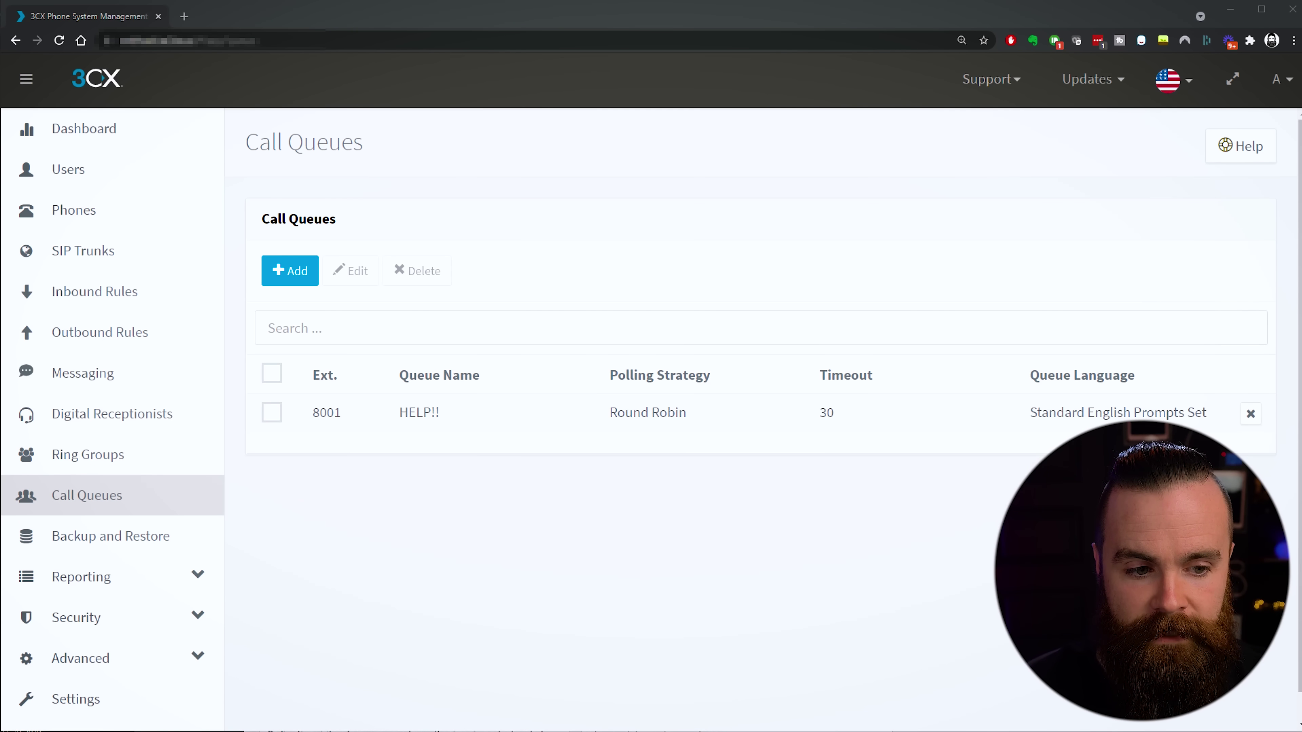
Step: Reroute the HELP!!! live chat integration to the call queue 8001 HELP!! and save it
mouse_move(190, 237)
left_mouse_down()
mouse_move(226, 287)
mouse_move(159, 361)
left_mouse_up()
left_click_drag(174, 325, 216, 351)
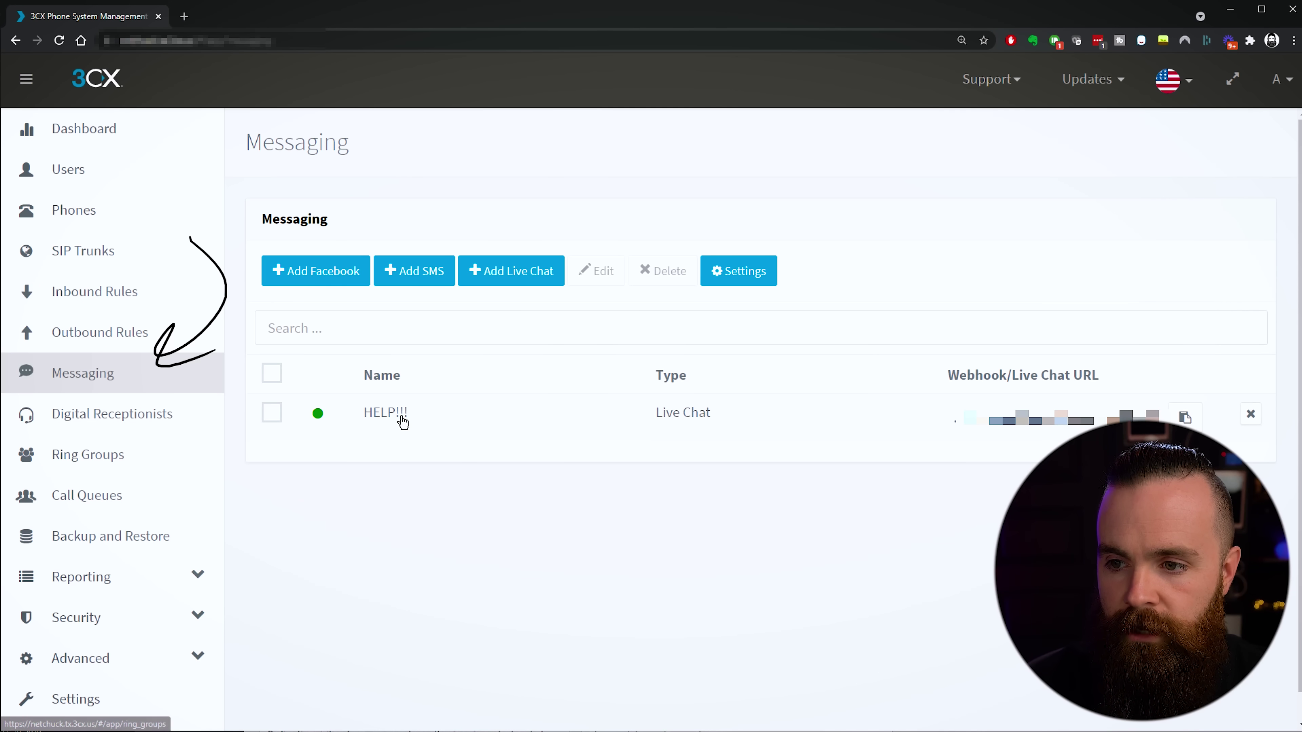
double_click(400, 419)
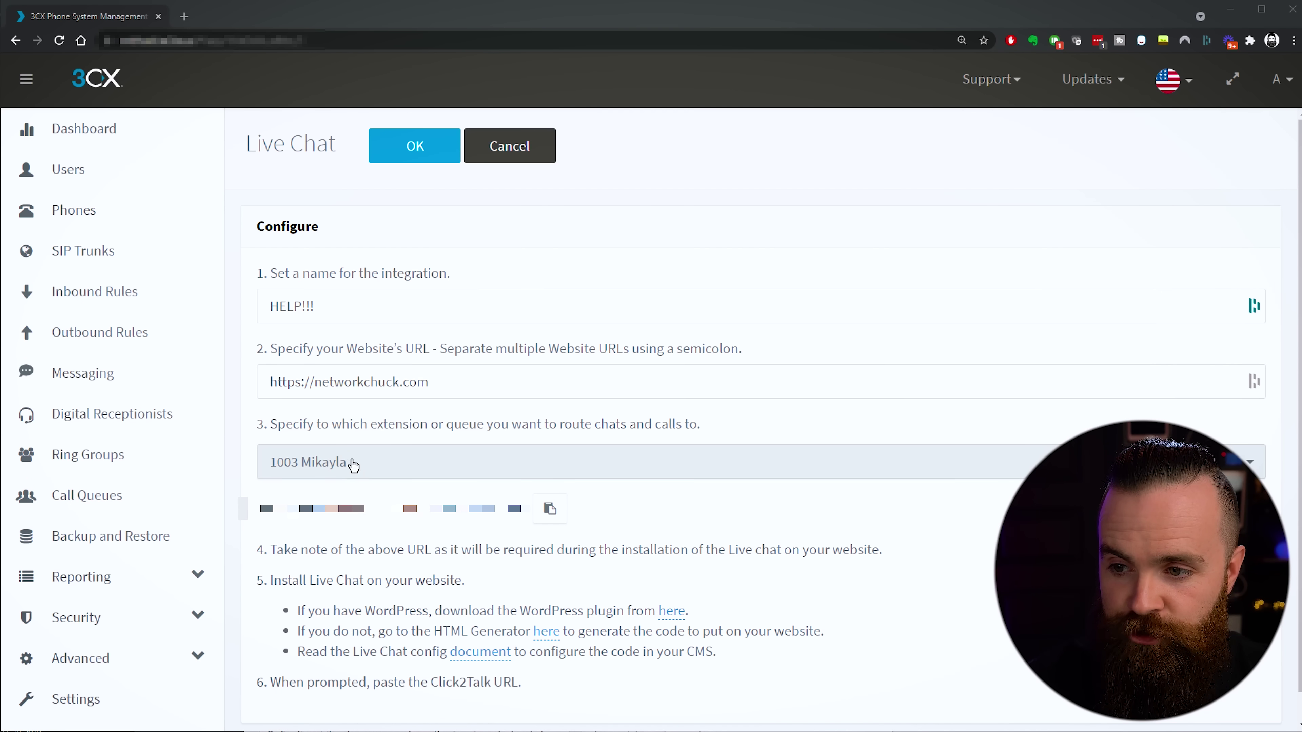
left_click(371, 473)
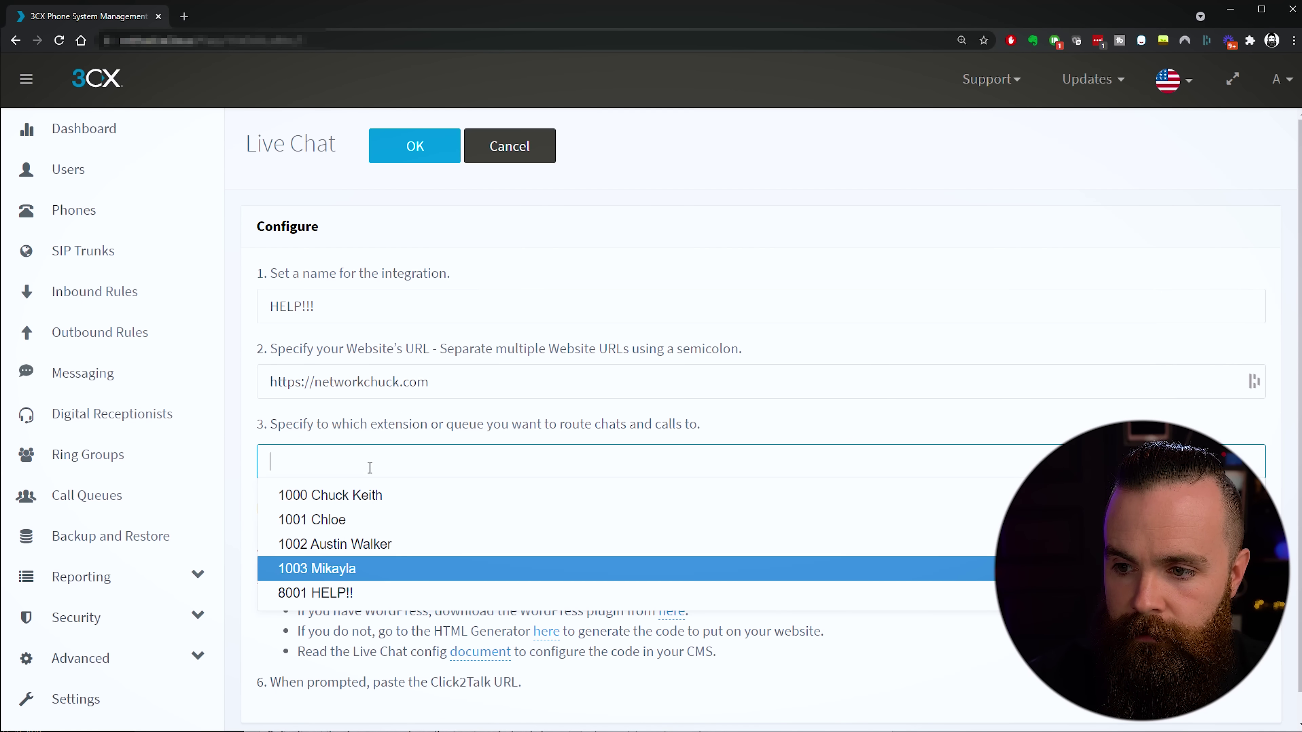
left_click(326, 594)
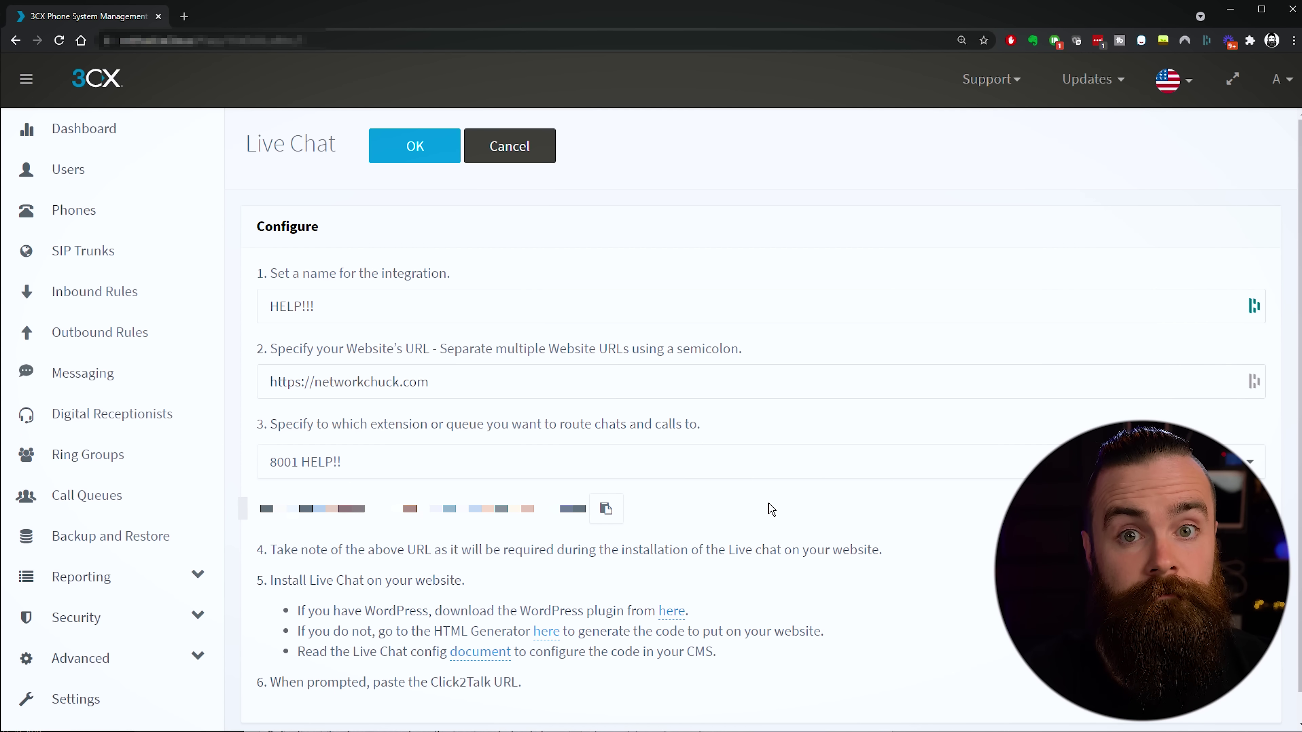
left_click(414, 146)
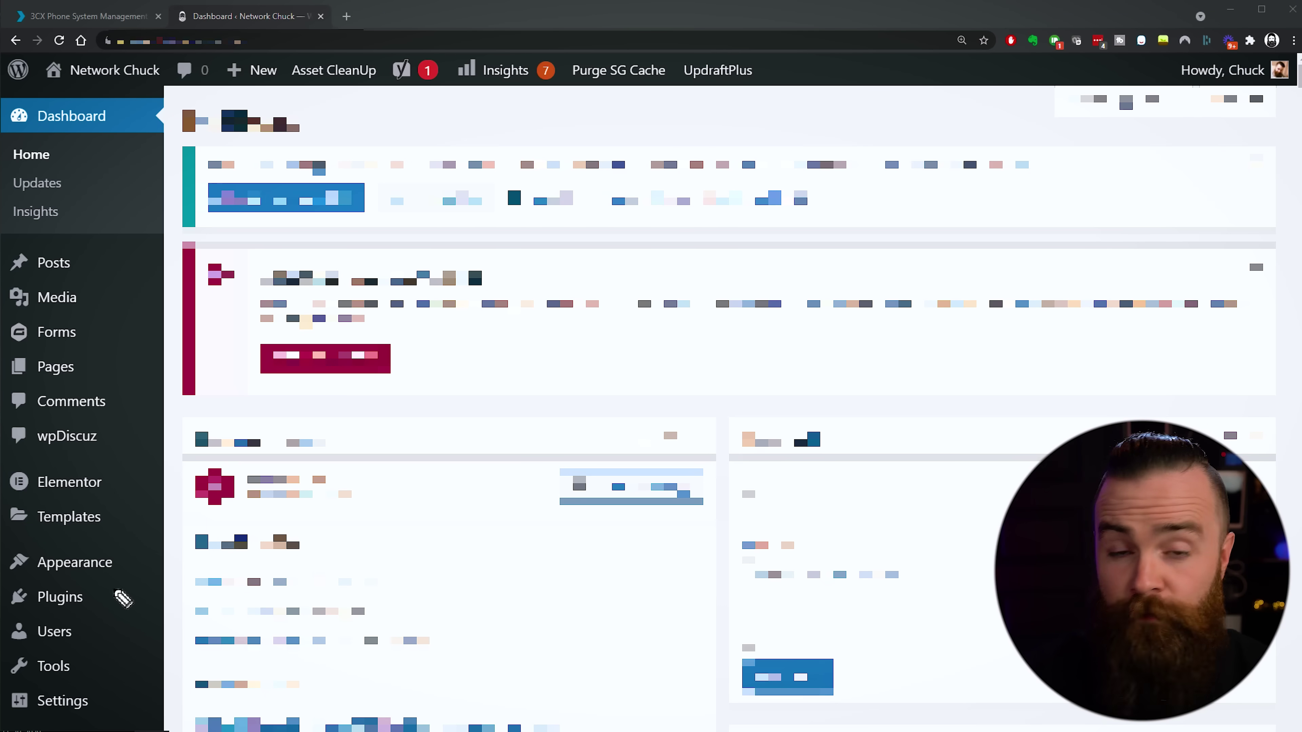
mouse_move(122, 341)
left_mouse_down()
mouse_move(163, 521)
mouse_move(123, 584)
mouse_move(143, 605)
left_mouse_up()
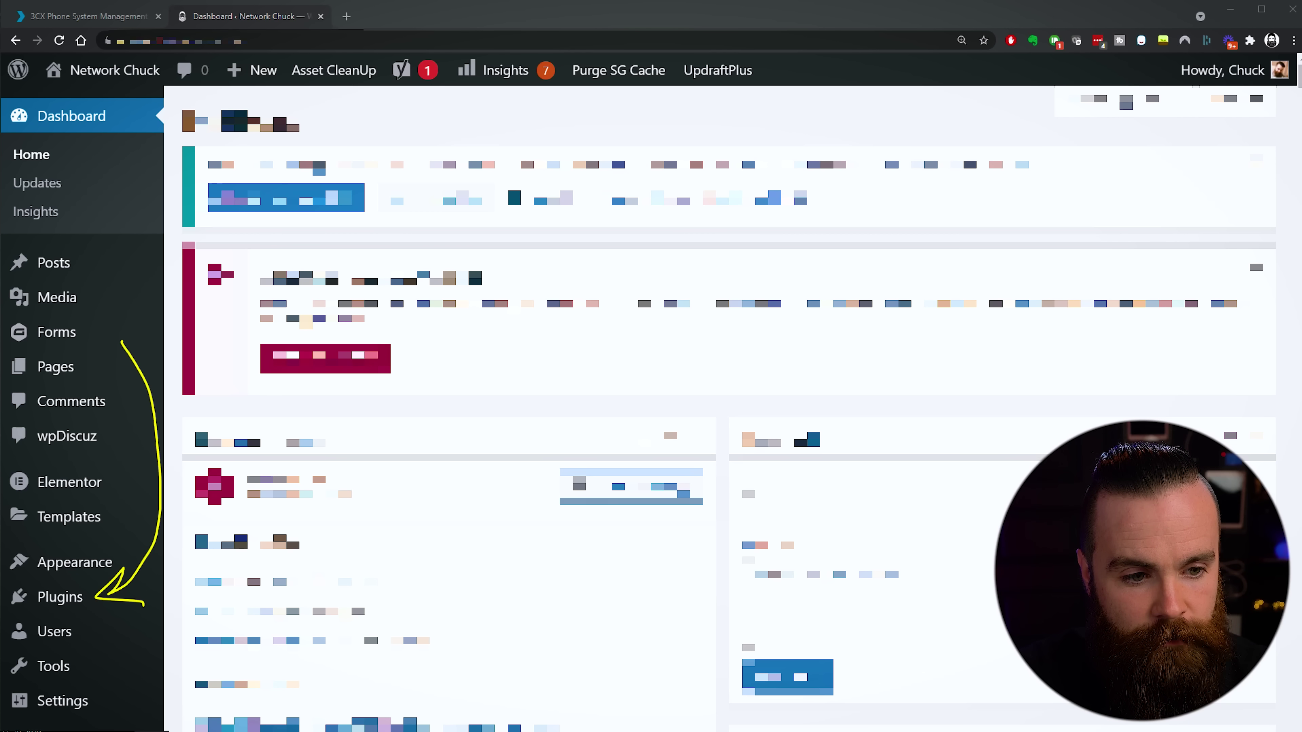
Step: Search the WordPress plugin directory for "3cx", then install and activate the 3CX Live Chat plugin
mouse_move(82, 597)
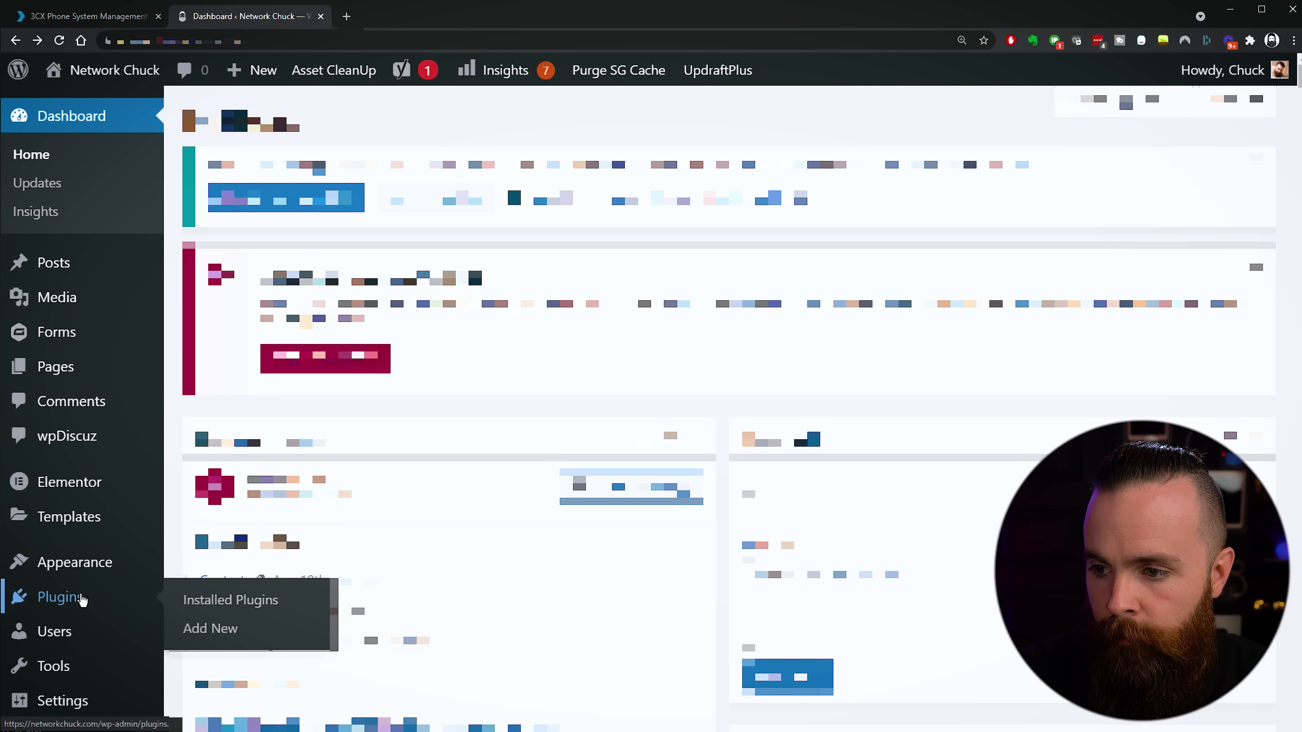
left_click(224, 634)
left_click_drag(1085, 330, 1122, 364)
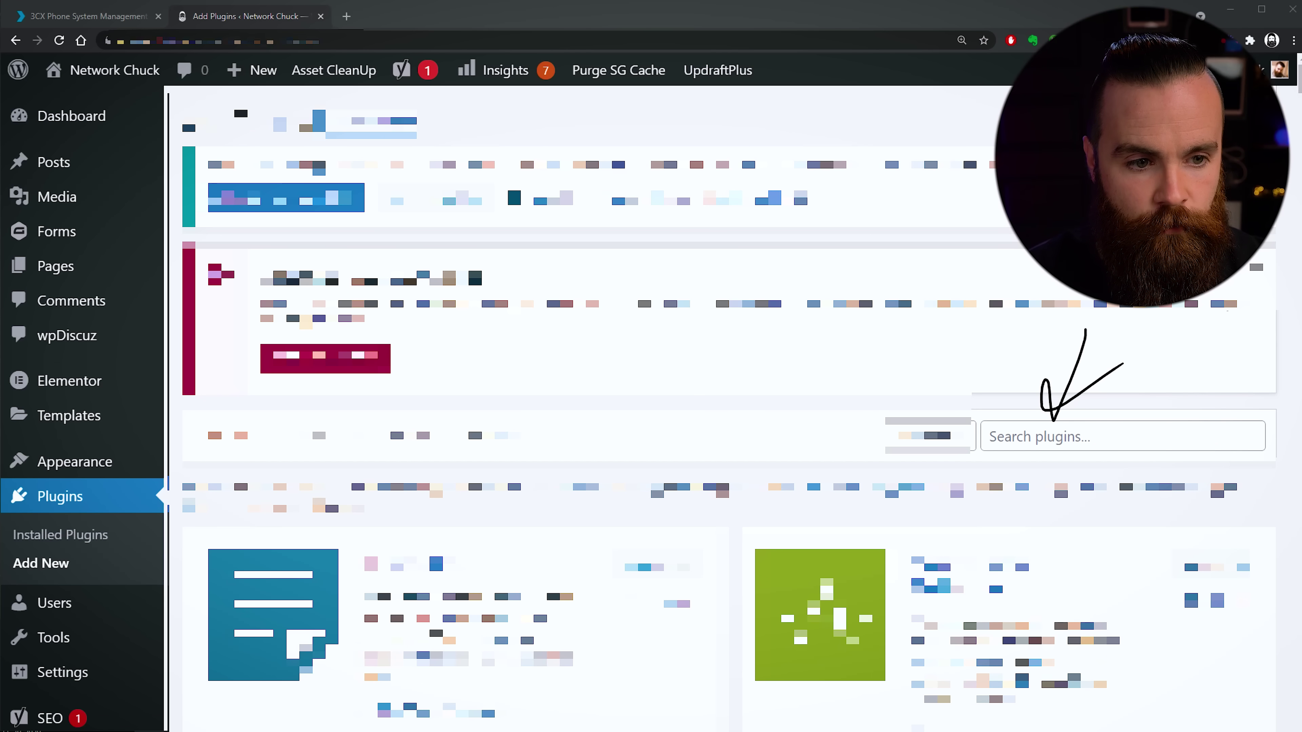
left_click(1188, 430)
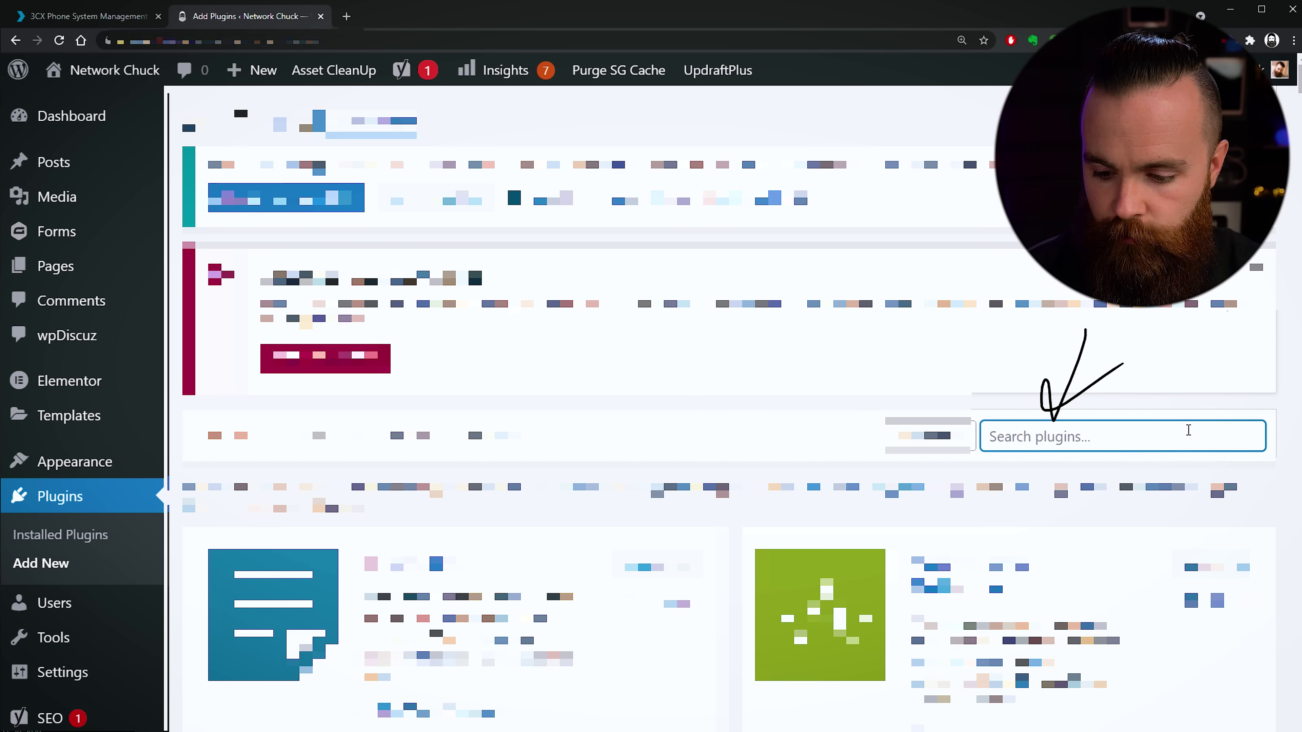
type("3cx")
left_click(692, 559)
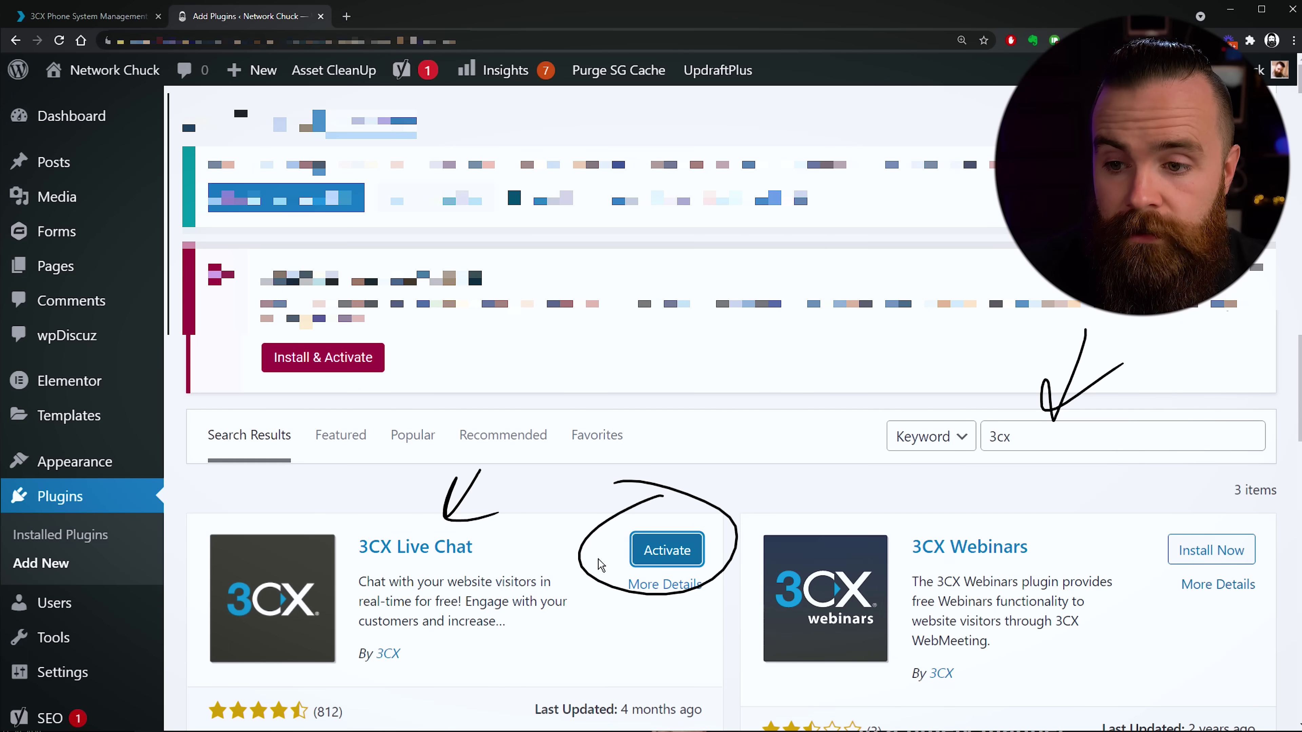
left_click(653, 552)
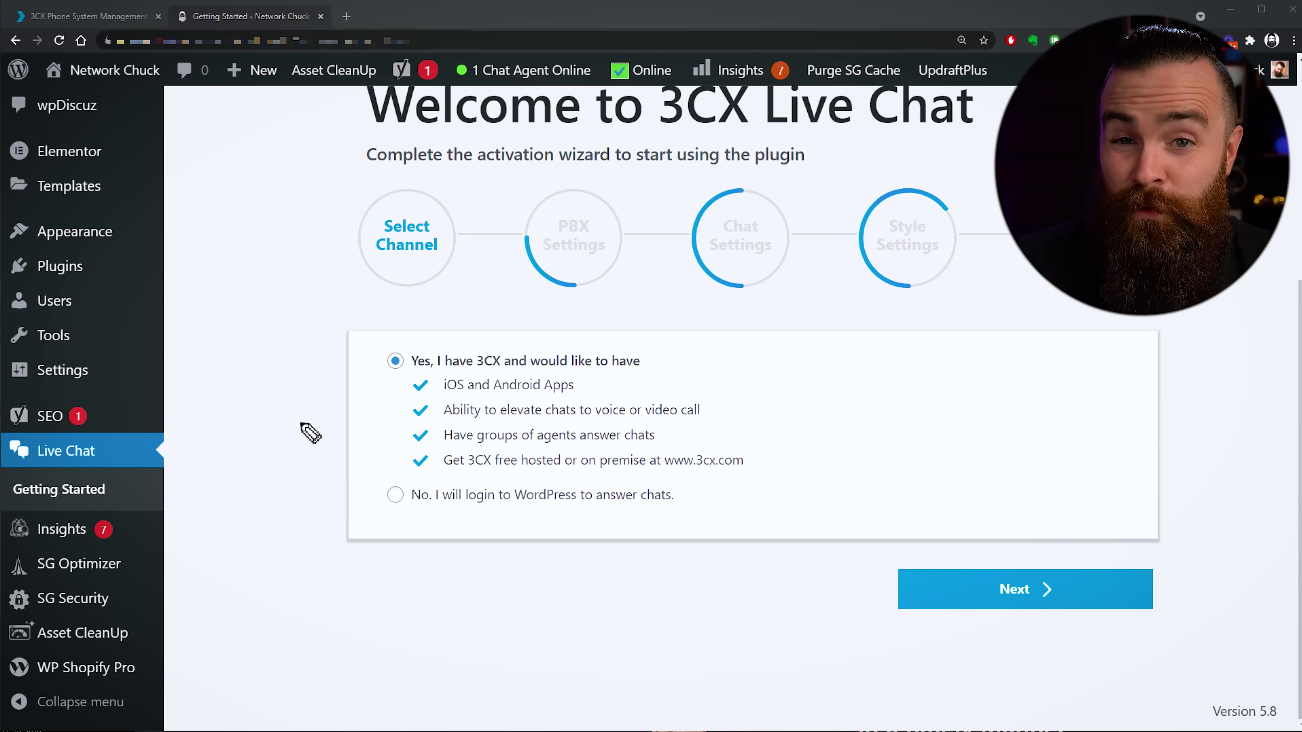
Step: Choose "Yes, I have 3CX" as the channel in the activation wizard and continue to the PBX settings
mouse_move(262, 359)
left_mouse_down()
mouse_move(374, 426)
mouse_move(354, 441)
mouse_move(359, 426)
left_mouse_up()
mouse_move(434, 517)
left_mouse_down()
mouse_move(653, 523)
mouse_move(630, 528)
left_mouse_up()
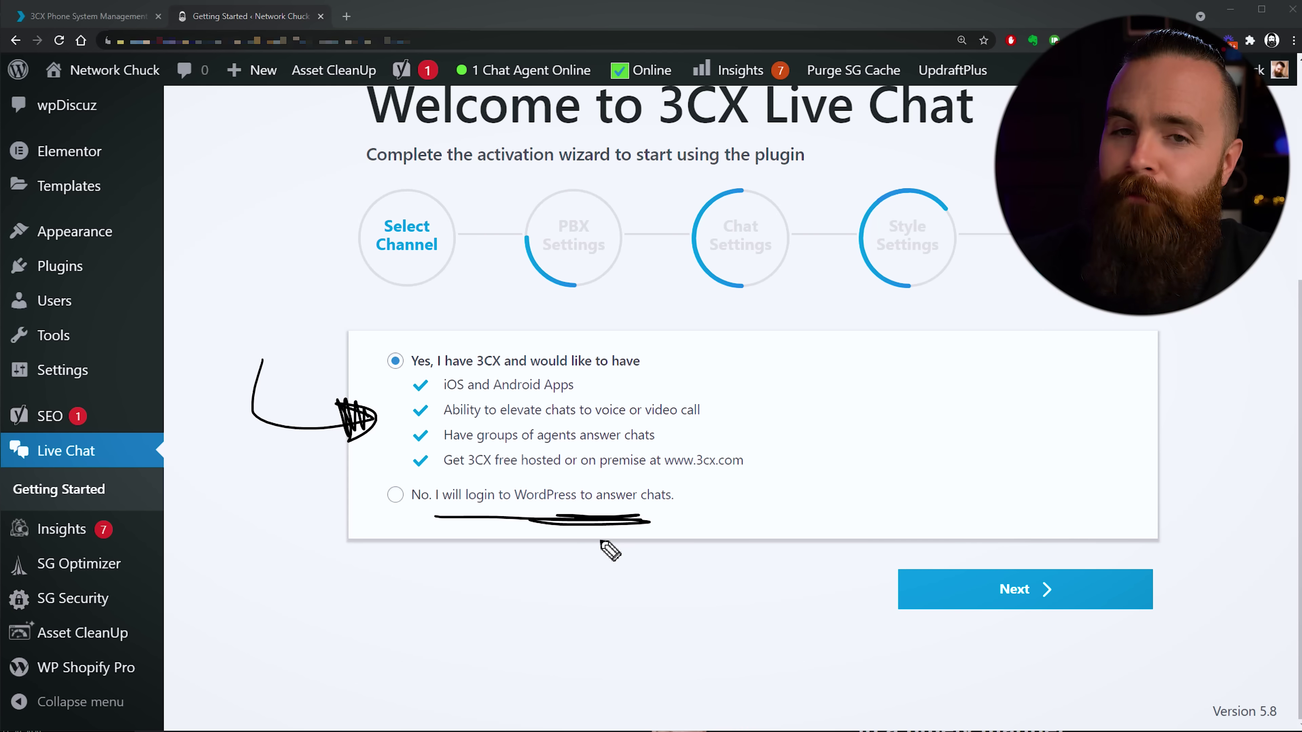
left_click_drag(505, 330, 442, 339)
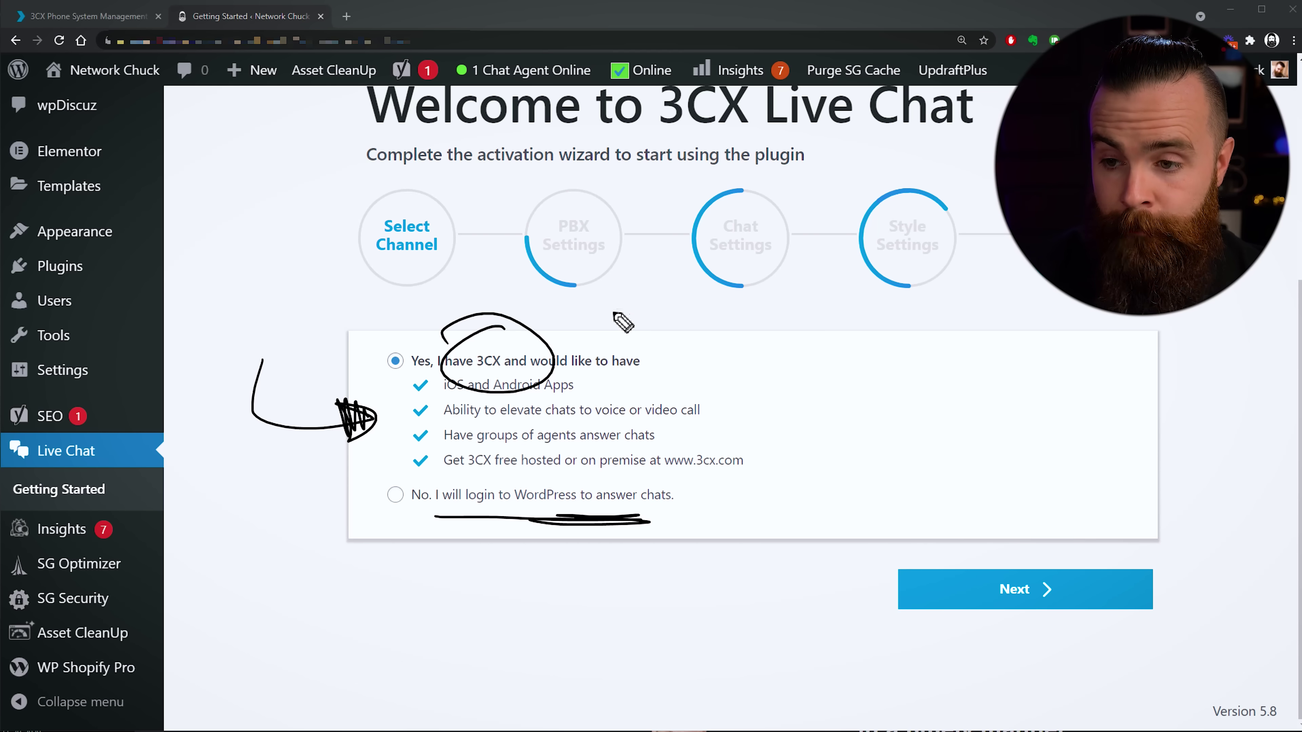
mouse_move(404, 495)
left_mouse_down()
mouse_move(424, 474)
mouse_move(414, 497)
left_mouse_up()
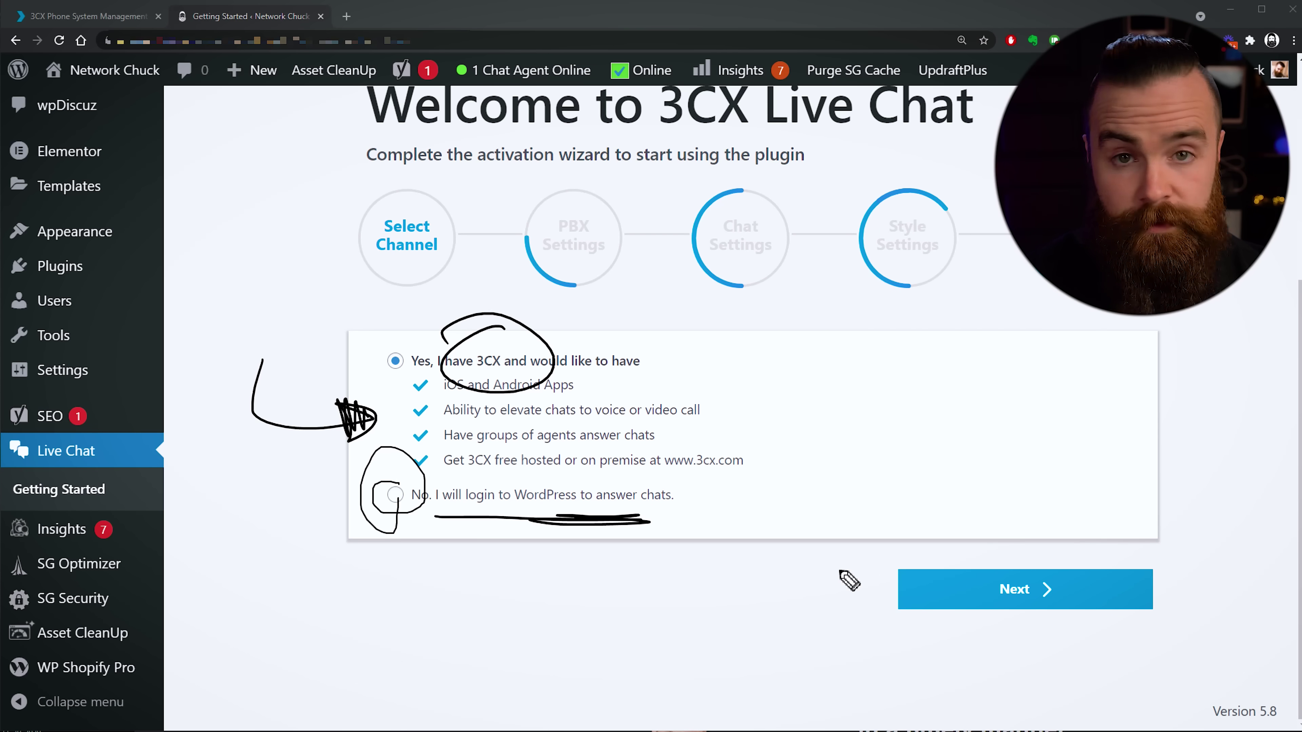
key("Escape")
left_click(483, 365)
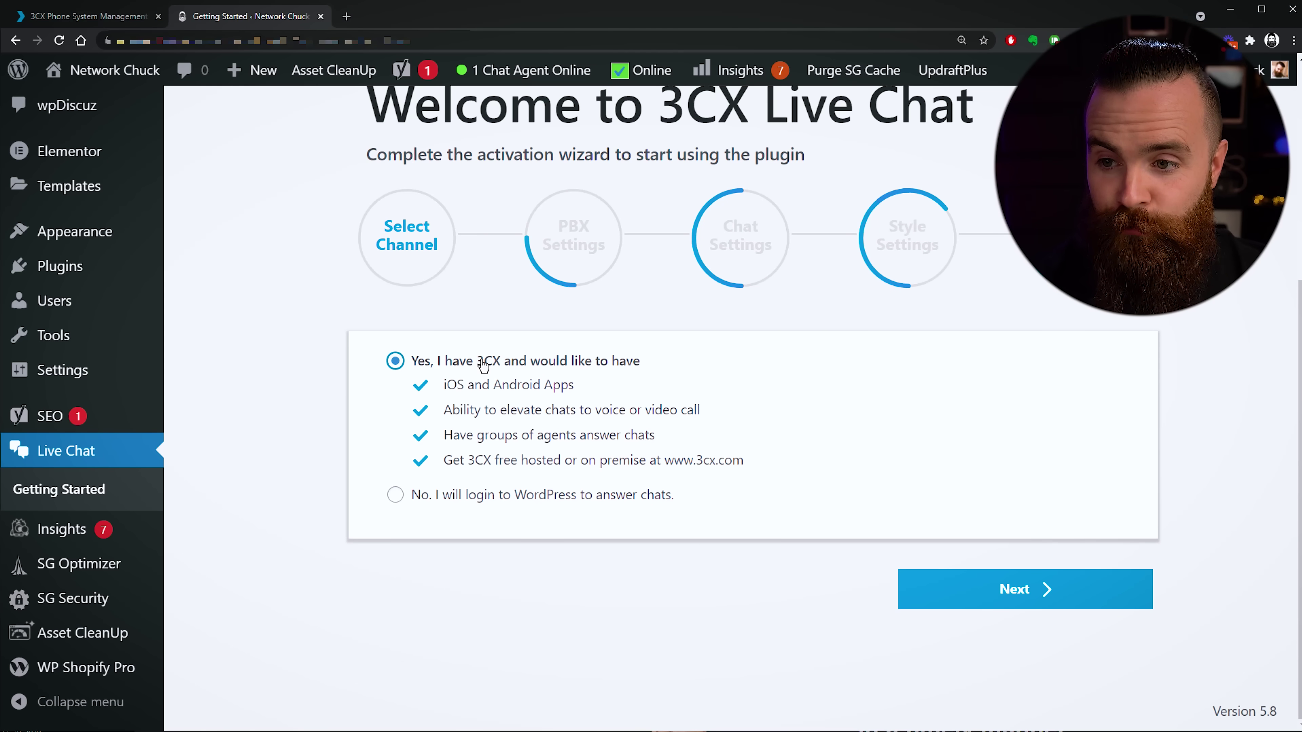
left_click(1064, 596)
Step: Switch to the 3CX Management Console and copy the live chat URL of the HELP!!! integration
mouse_move(305, 608)
left_mouse_down()
mouse_move(433, 484)
mouse_move(403, 517)
mouse_move(424, 494)
mouse_move(451, 493)
left_mouse_up()
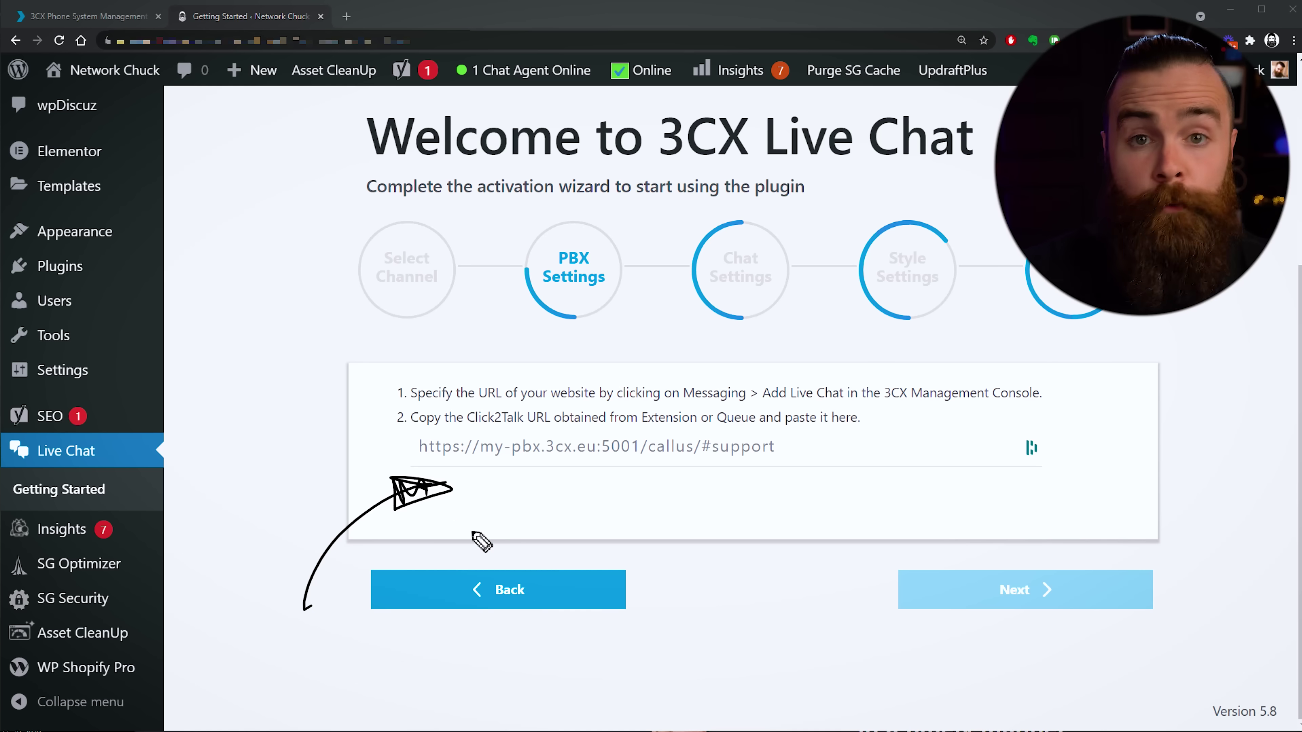
mouse_move(275, 481)
left_mouse_down()
mouse_move(277, 297)
mouse_move(140, 93)
mouse_move(197, 107)
left_mouse_up()
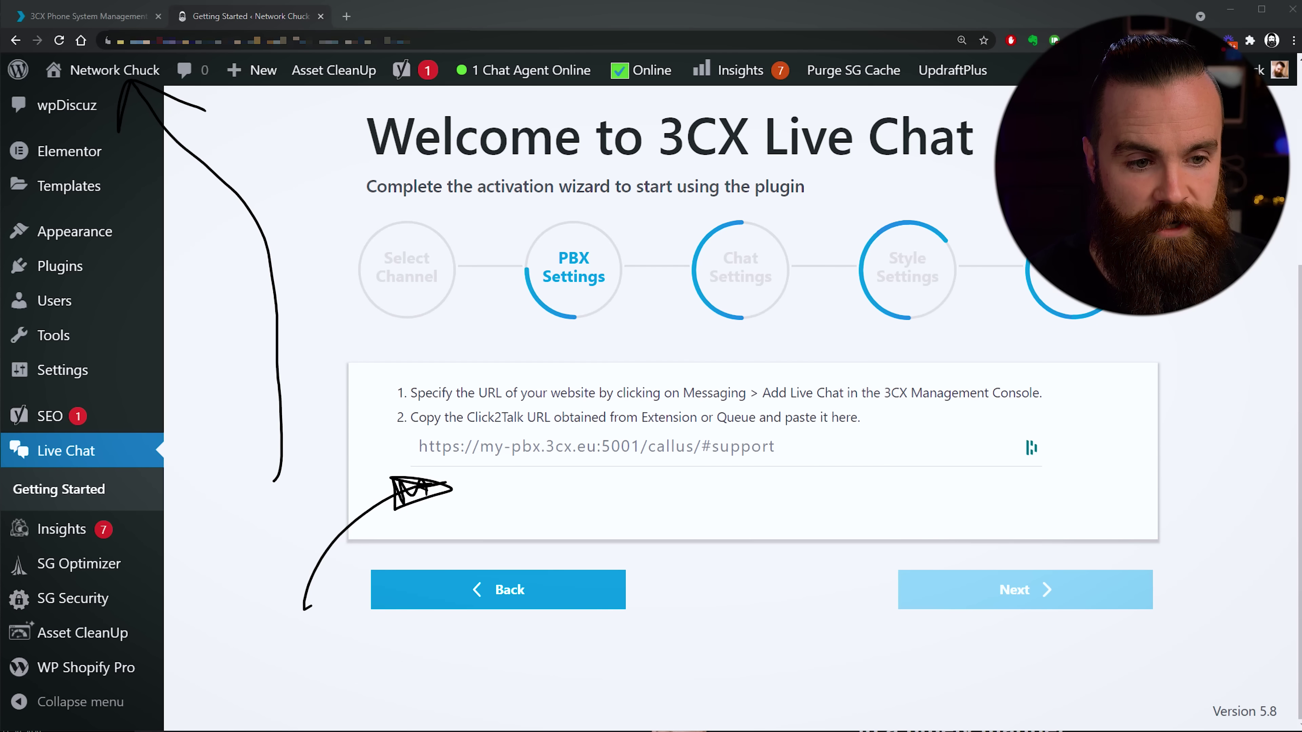
key("Escape")
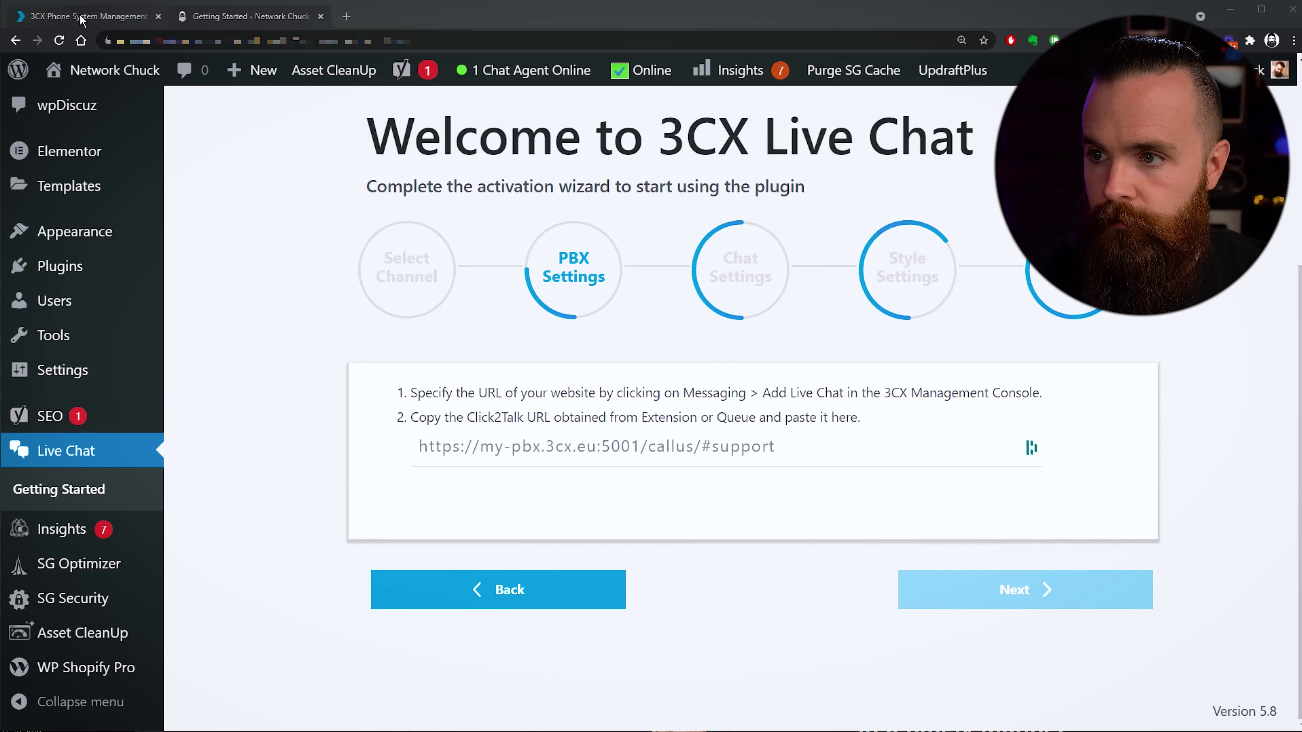
left_click(82, 18)
mouse_move(556, 310)
left_mouse_down()
mouse_move(499, 370)
mouse_move(555, 377)
left_mouse_up()
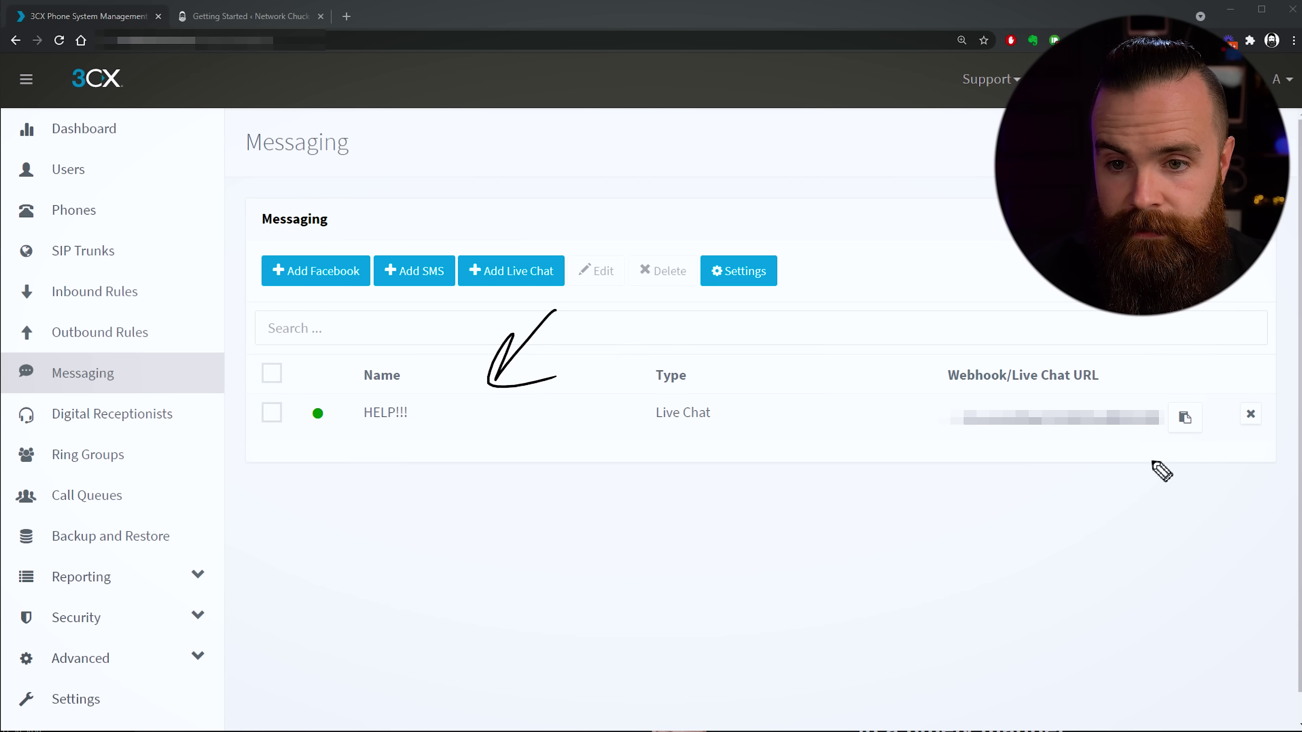
mouse_move(946, 341)
left_mouse_down()
mouse_move(933, 372)
mouse_move(1135, 392)
mouse_move(955, 337)
left_mouse_up()
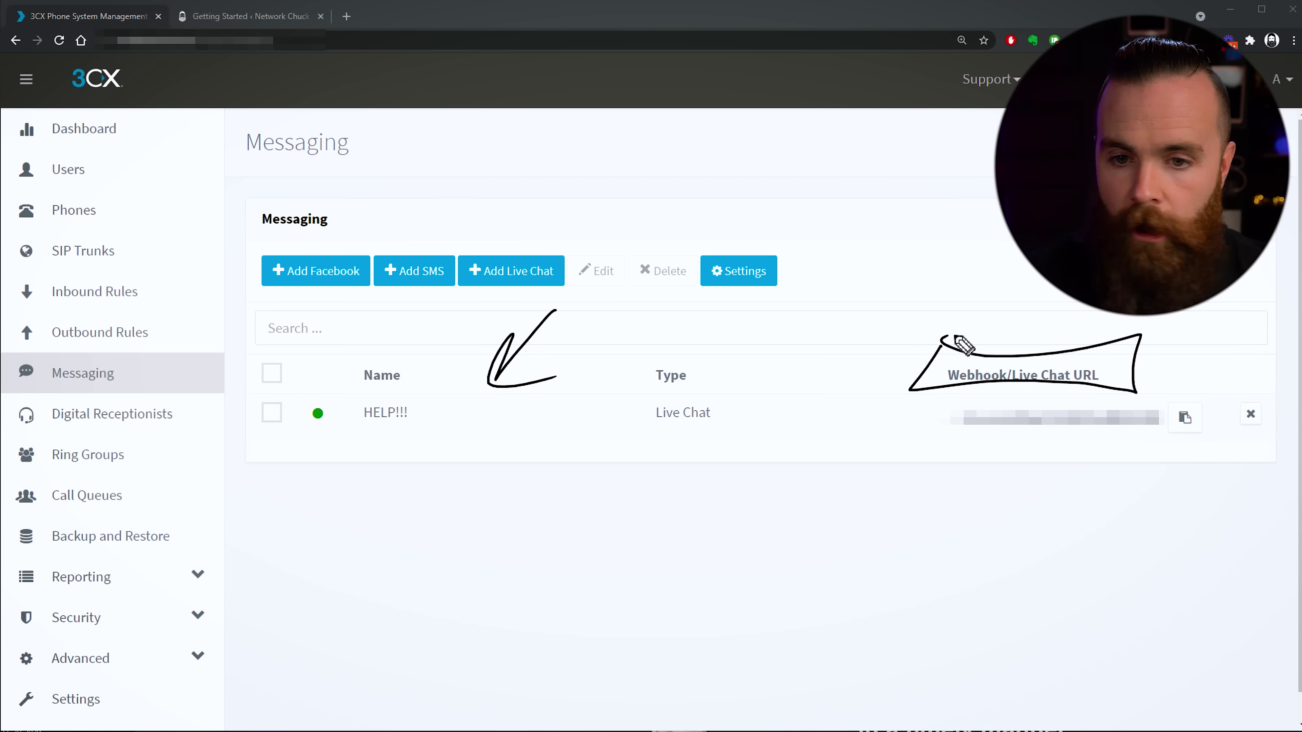
left_click_drag(1202, 383, 1245, 376)
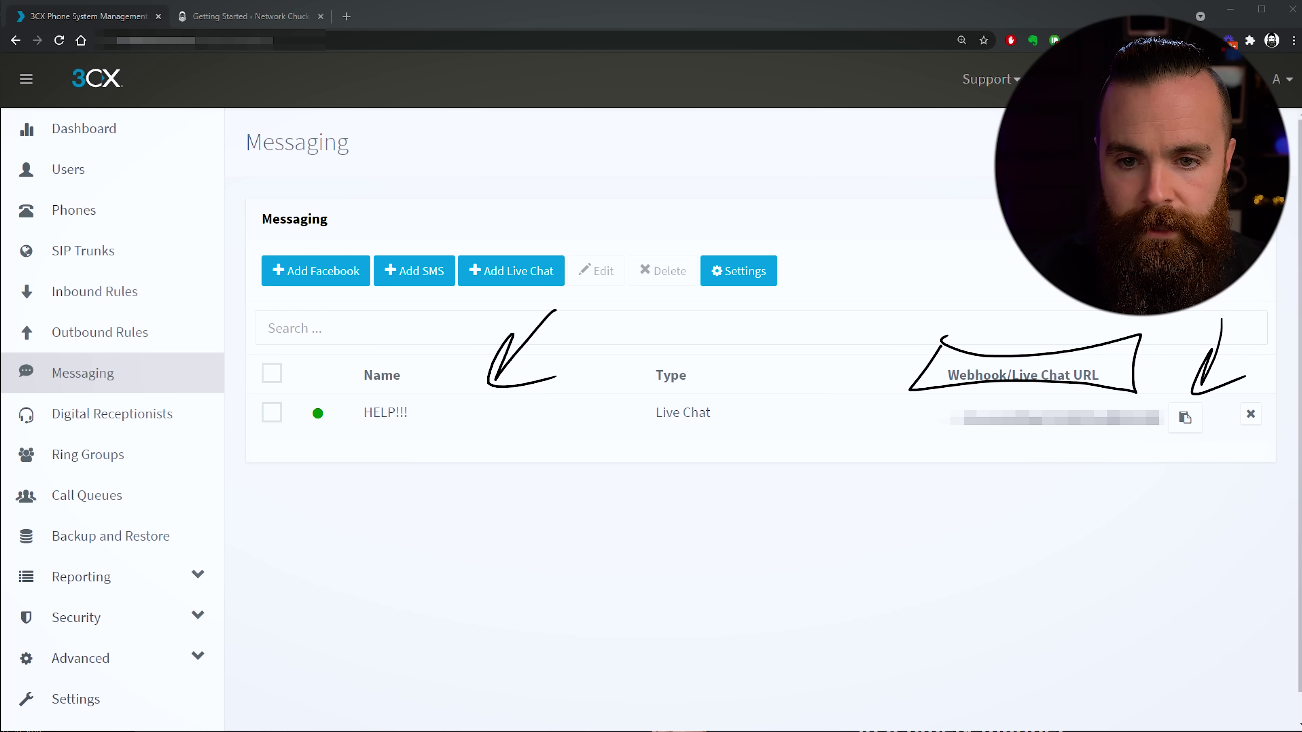
left_click(1184, 418)
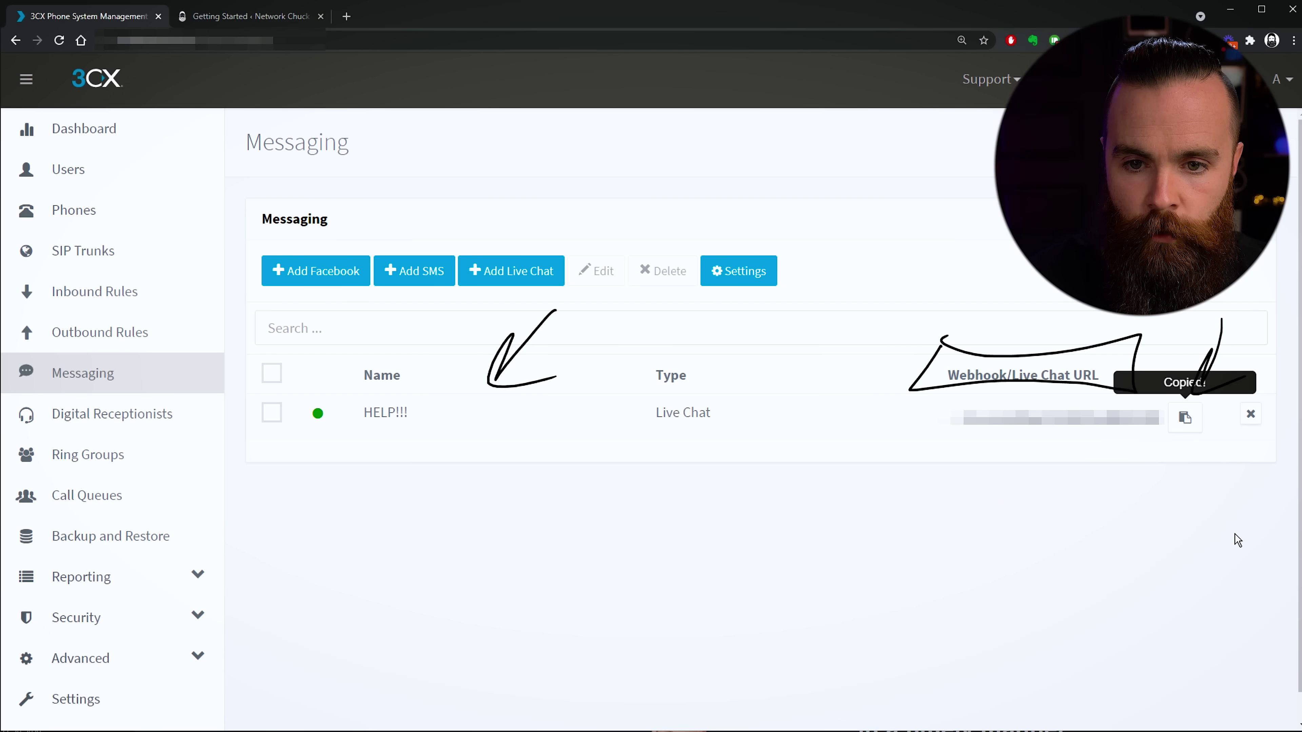
Step: Switch back to WordPress, paste the copied URL as the Click2Talk URL and continue to the chat settings
left_click(250, 16)
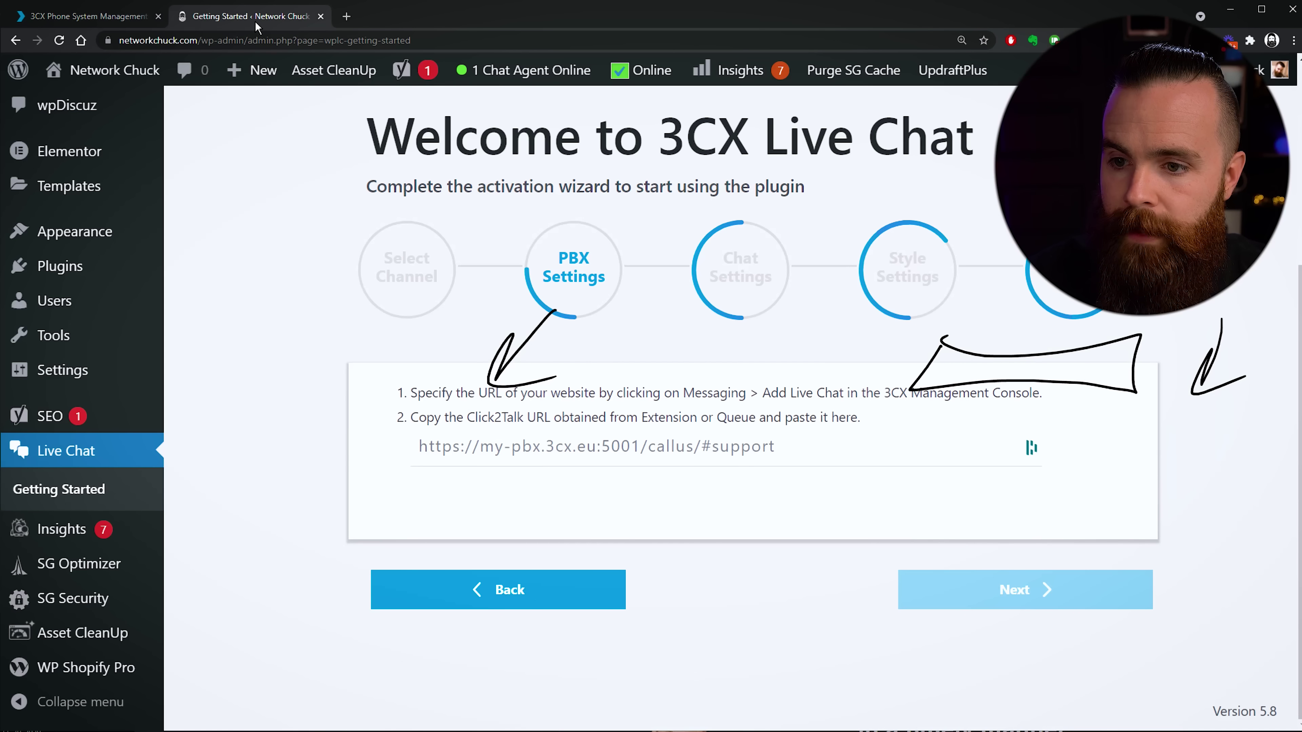
left_click(479, 453)
key("ctrl+v")
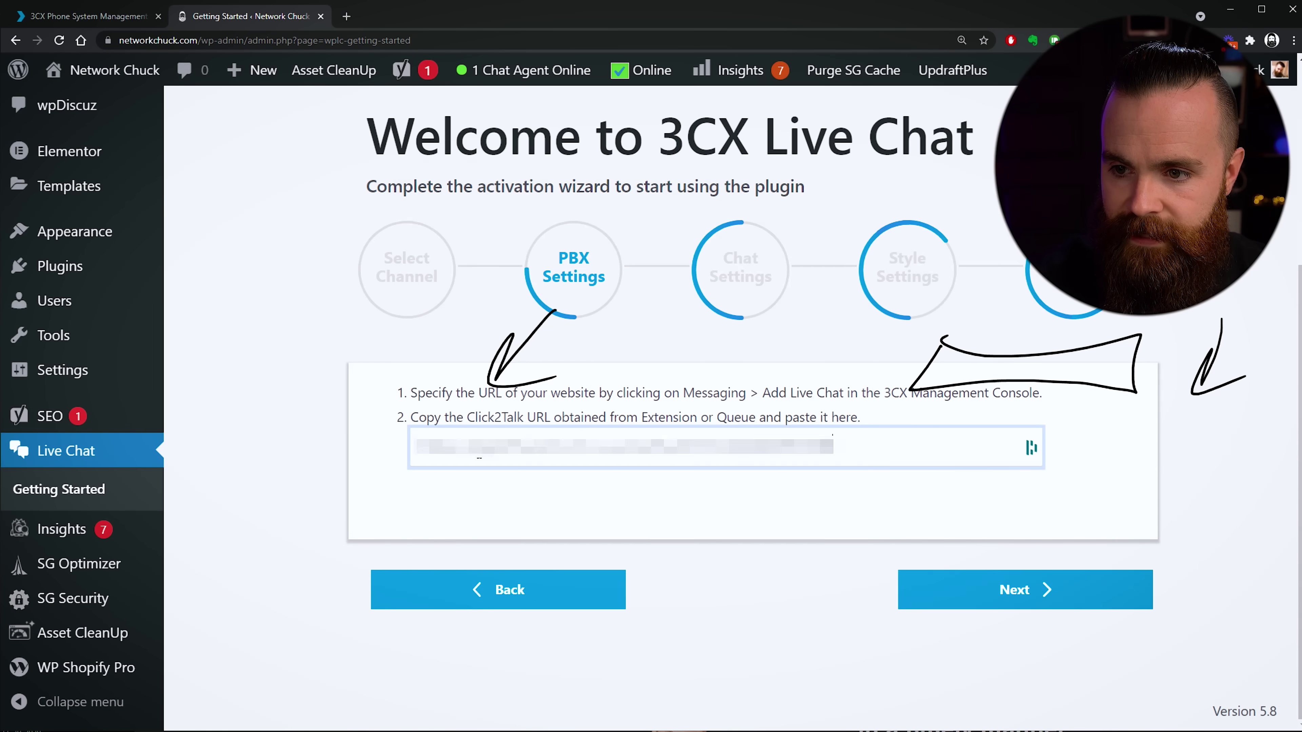
left_click(1011, 603)
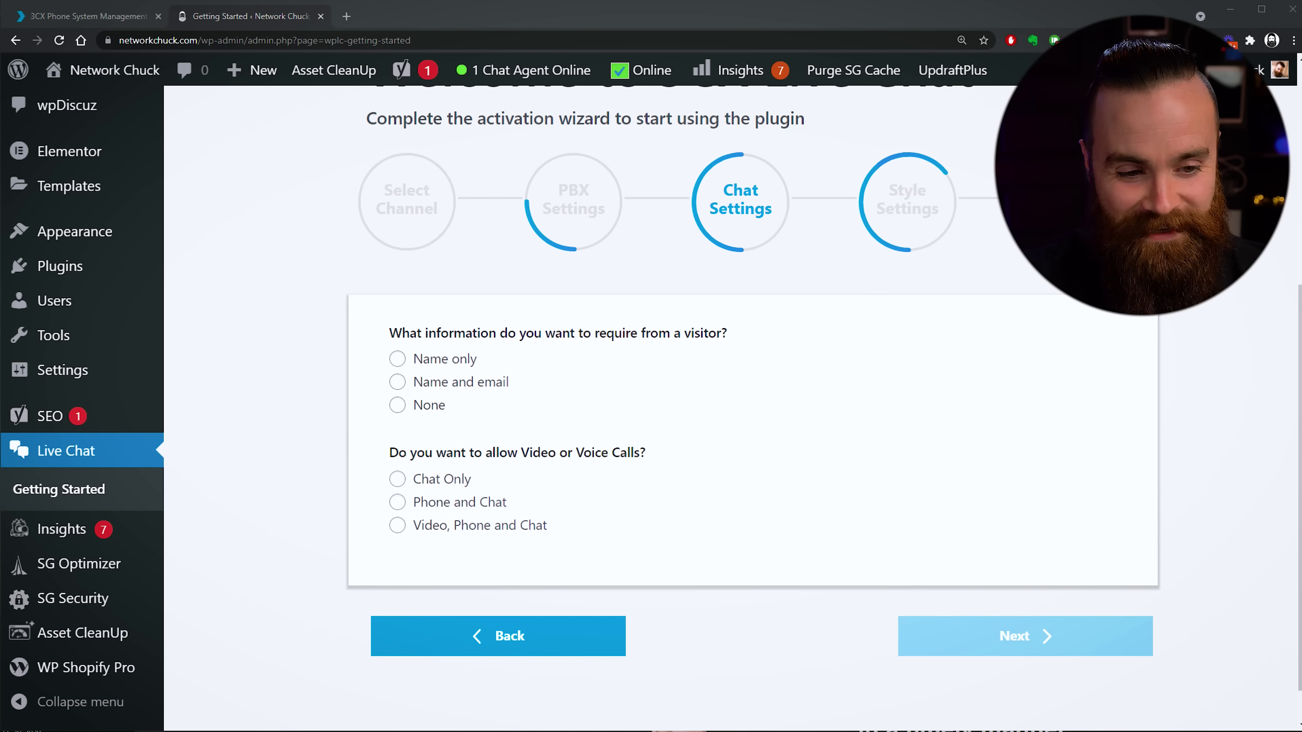
Step: Require only the visitor's name, allow Video, Phone and Chat, and continue to the style settings
mouse_move(364, 336)
left_mouse_down()
mouse_move(365, 410)
mouse_move(416, 328)
left_mouse_up()
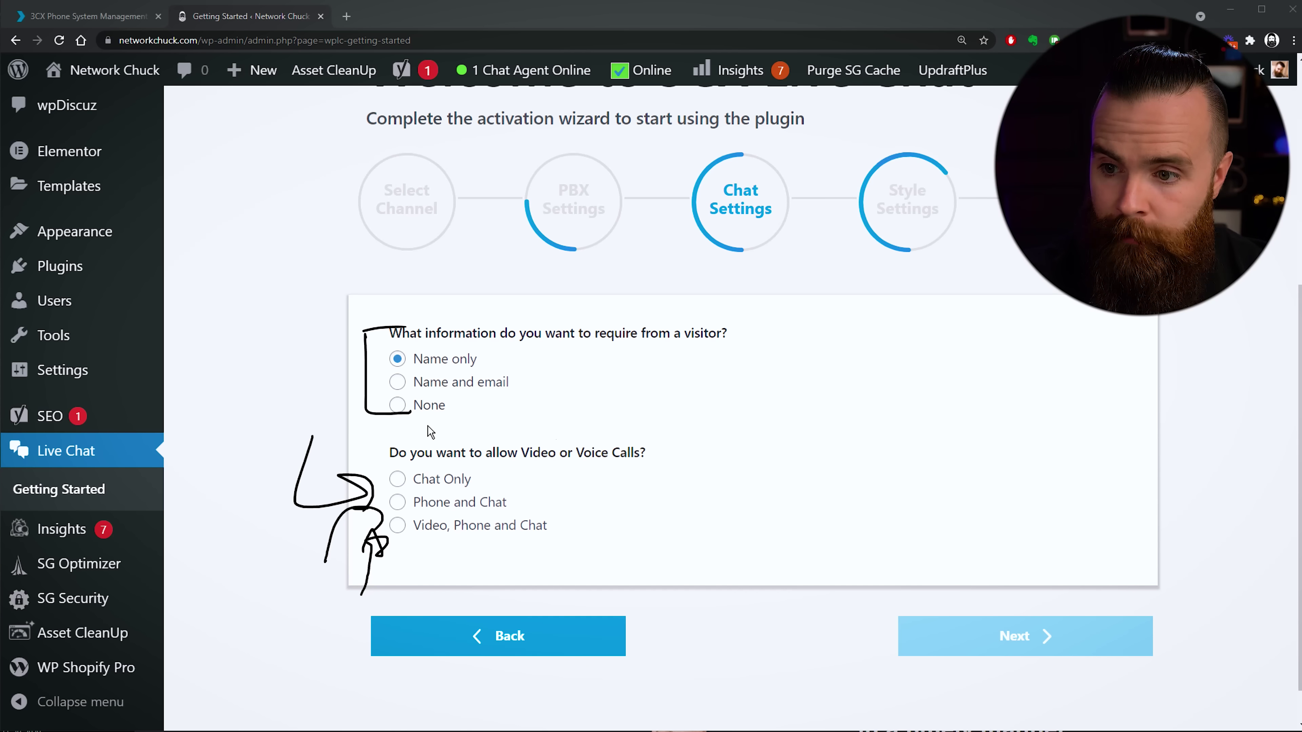
left_click(406, 533)
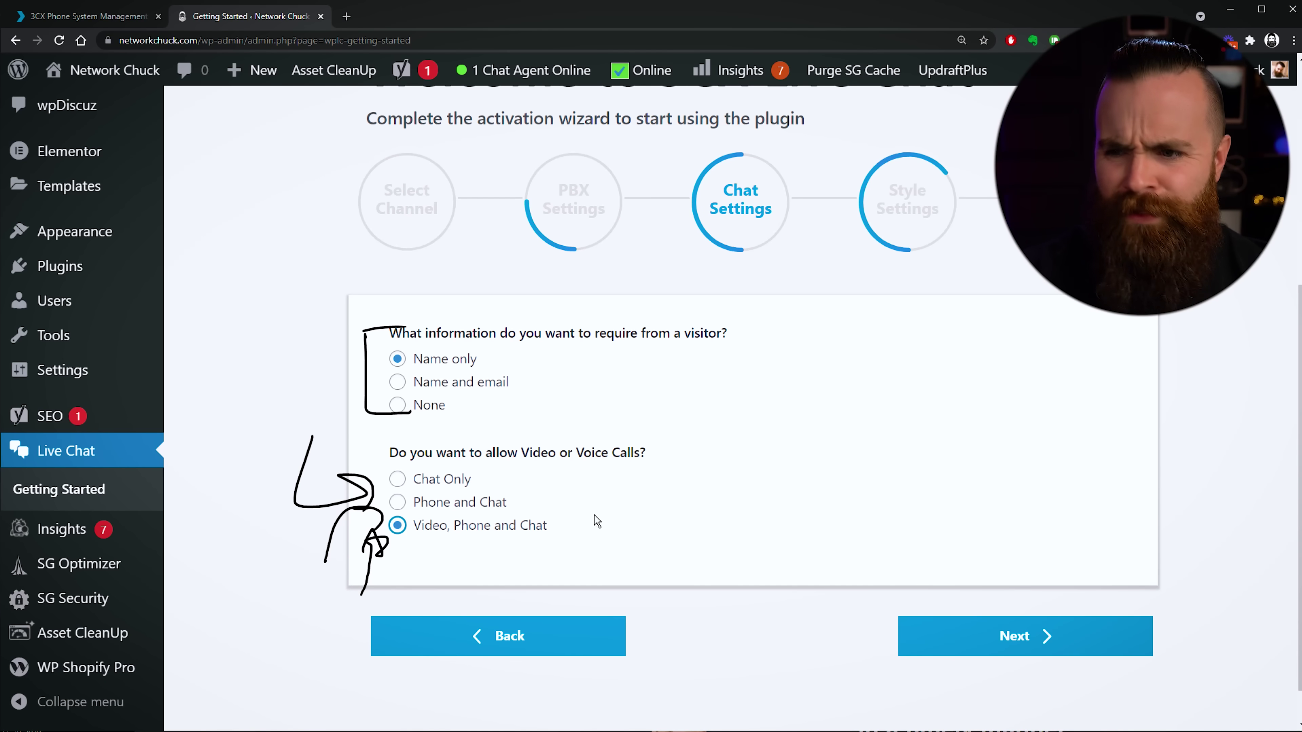
left_click(1014, 638)
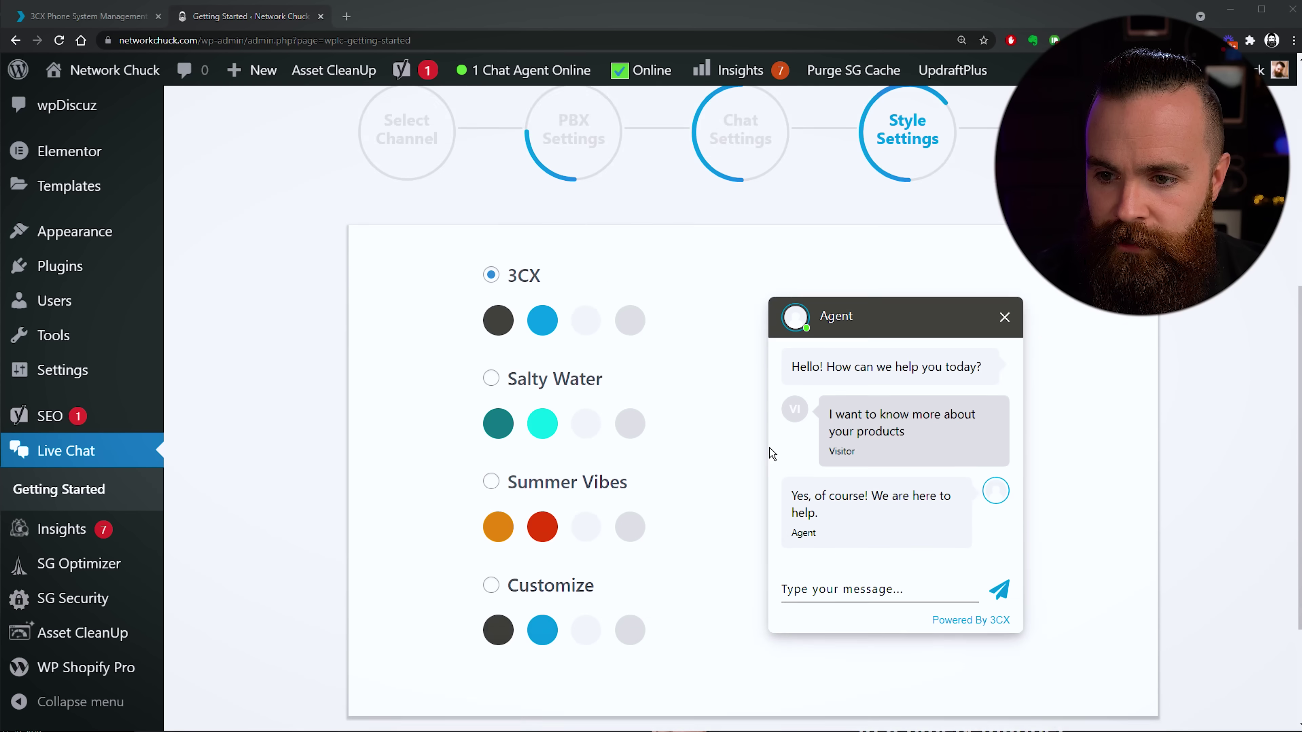
Step: Customize the chat style with alternating black and lime green colors and finish the activation wizard
scroll(771, 454, "down", 2)
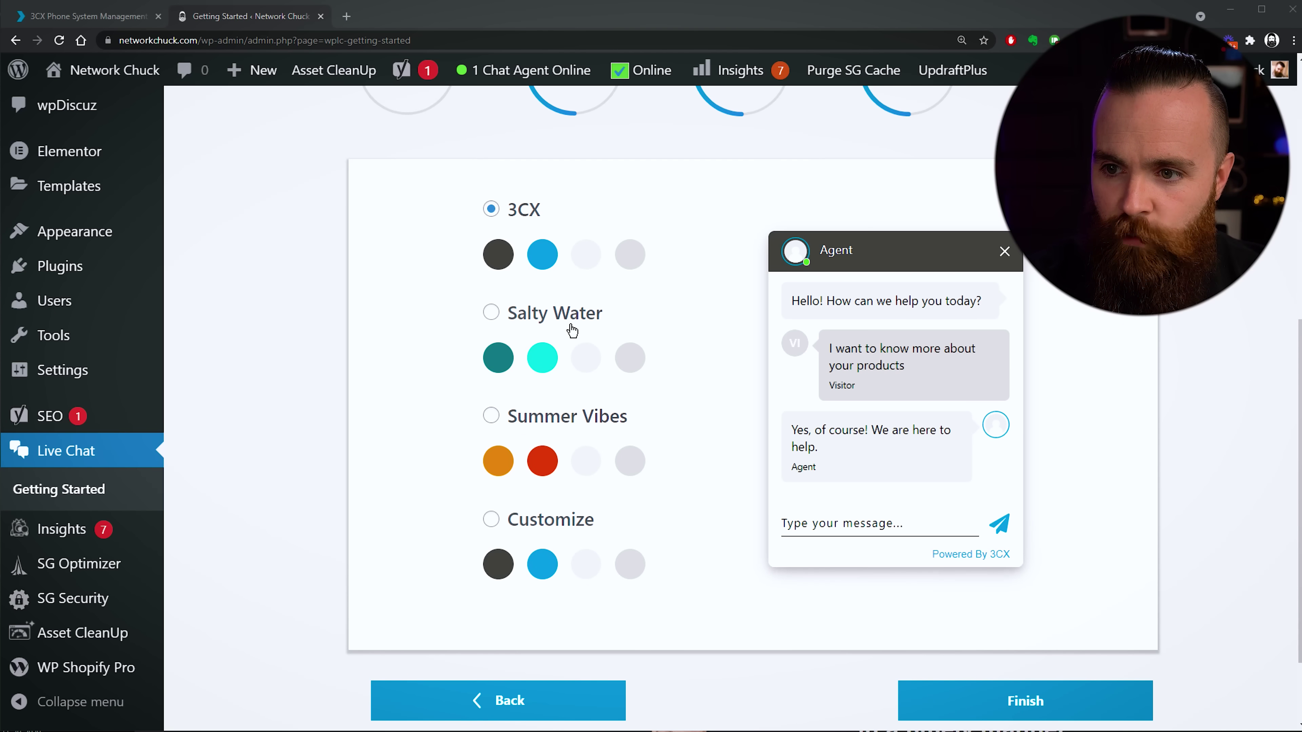
left_click(498, 564)
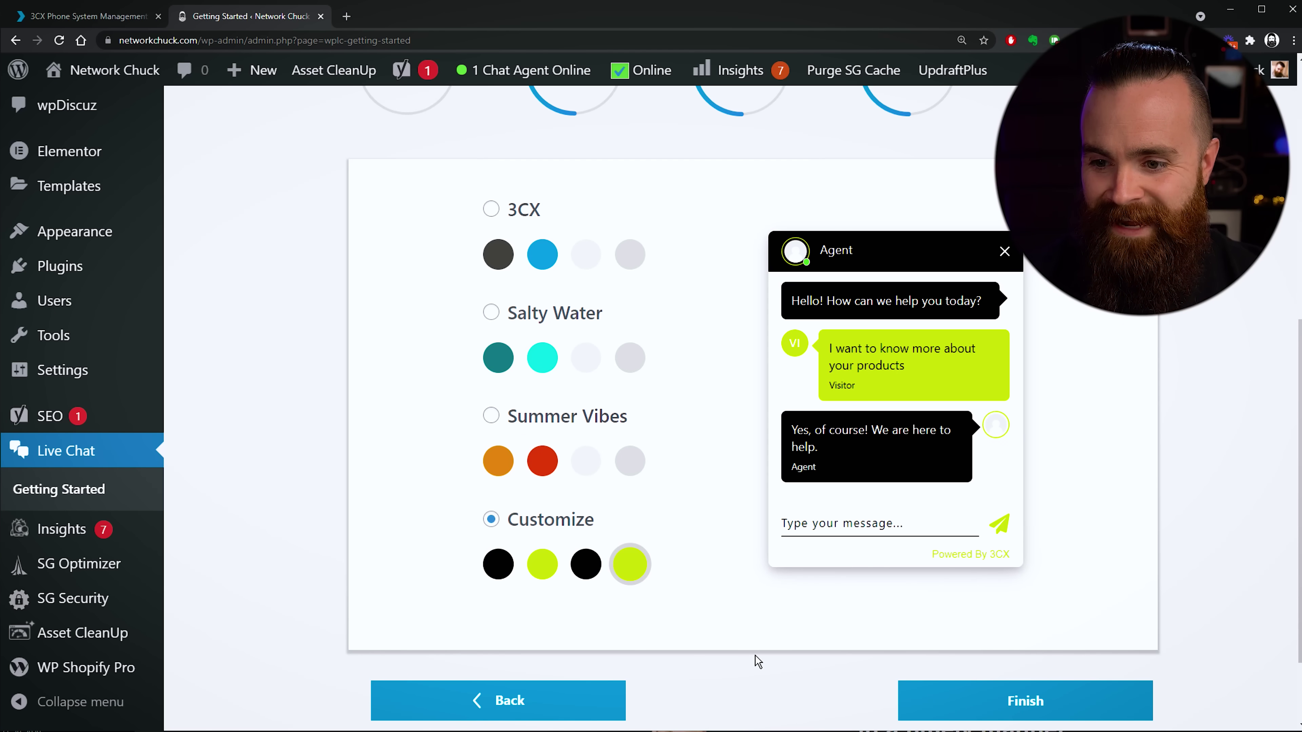
left_click(1021, 708)
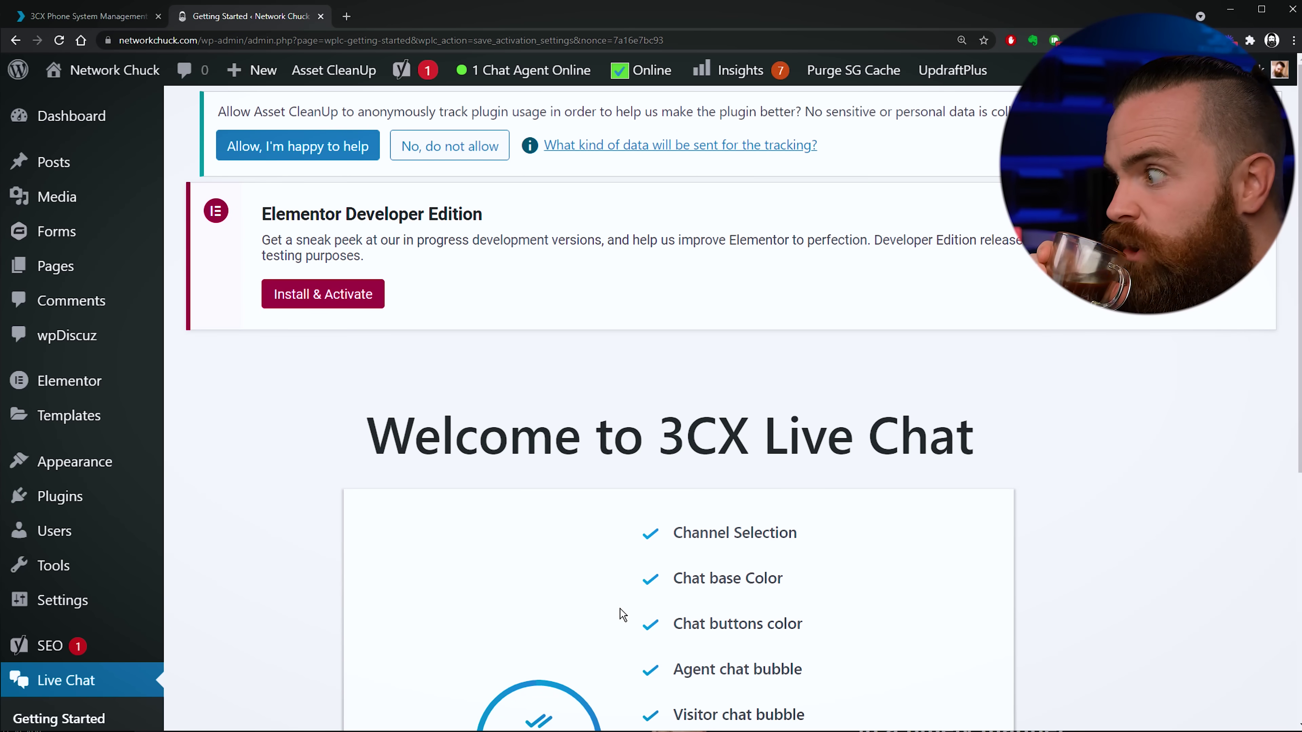
Step: Open the live chat settings from the activation summary, include the chat window on the Contact page and save
scroll(619, 608, "down", 6)
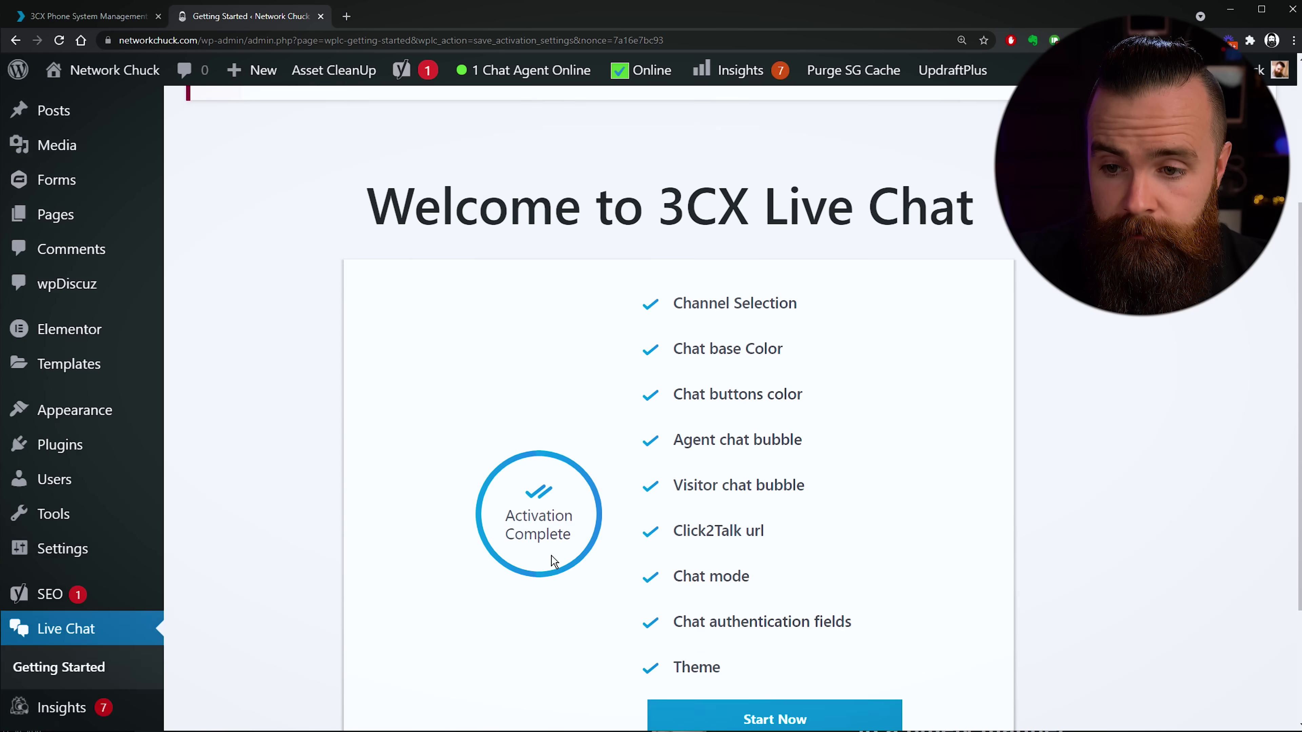
left_click(793, 611)
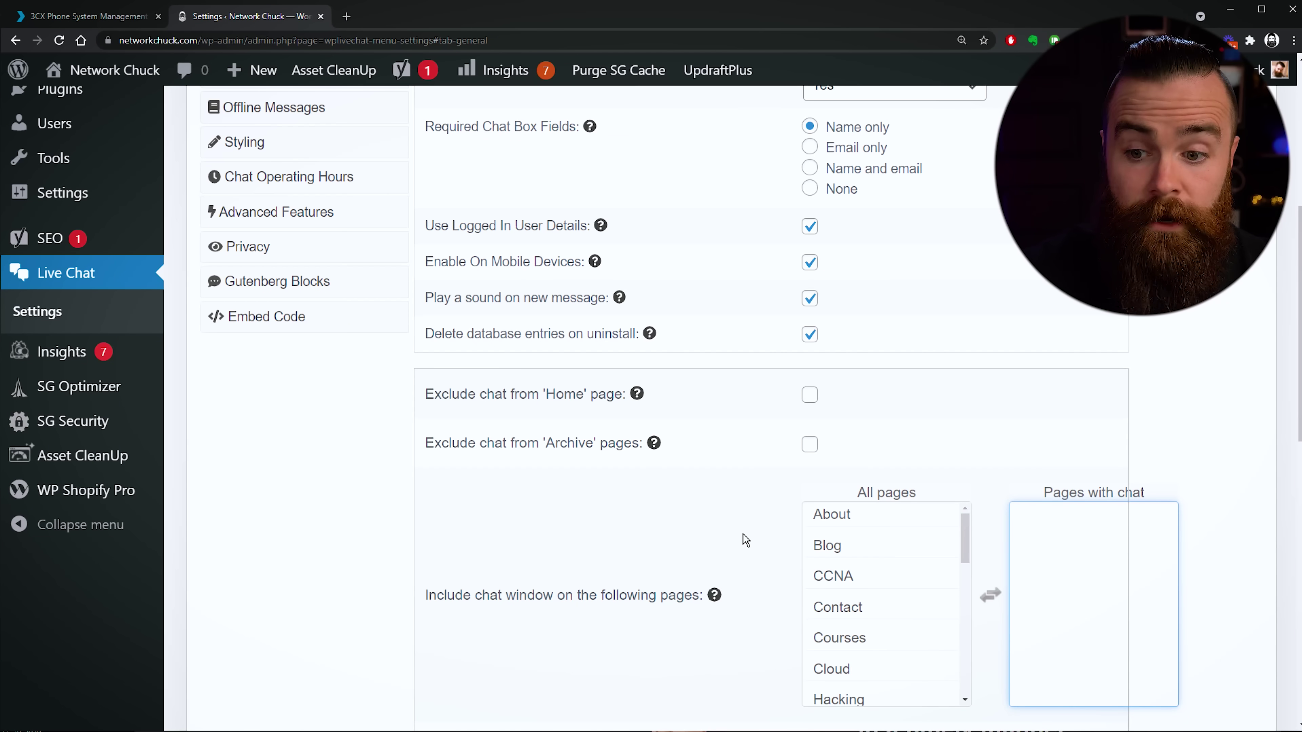
double_click(878, 609)
left_click_drag(1044, 493, 1135, 487)
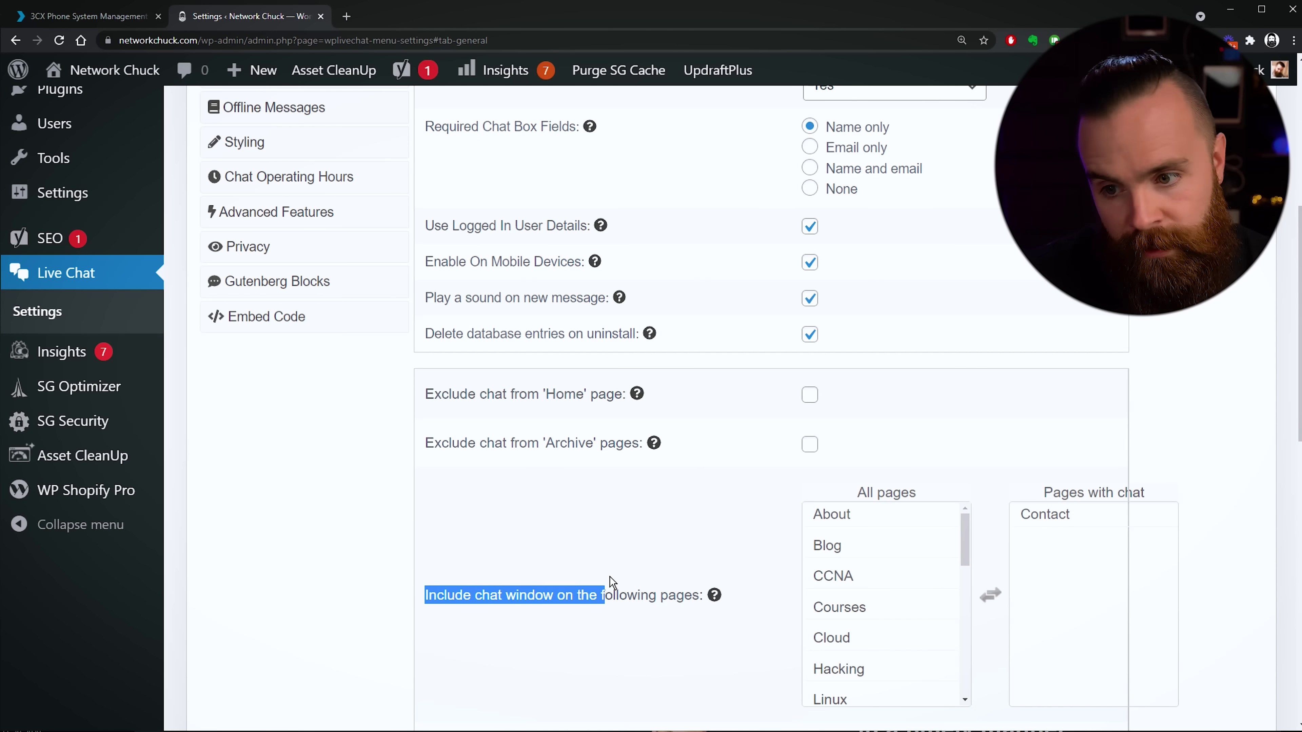
scroll(593, 522, "down", 10)
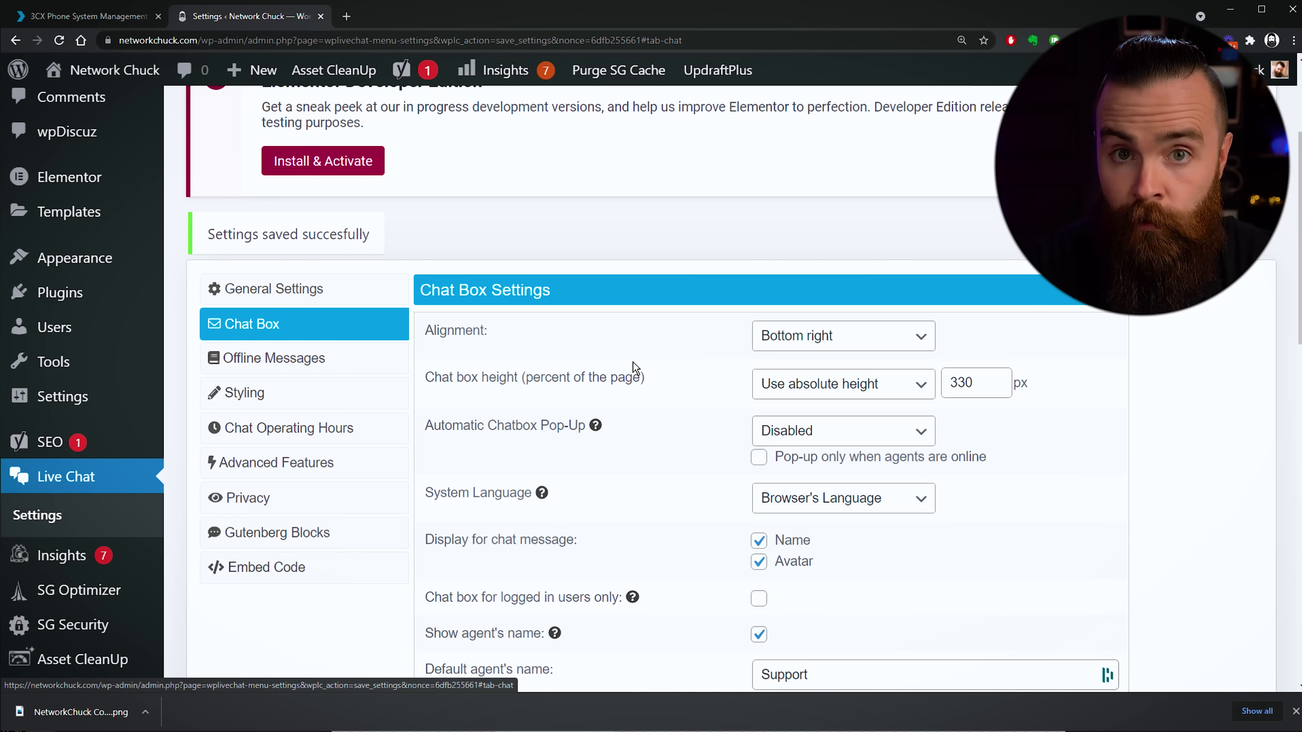
Step: Review the offline message texts and turn on chat availability times to examine the weekday operating hours
left_click(309, 365)
scroll(610, 379, "down", 1)
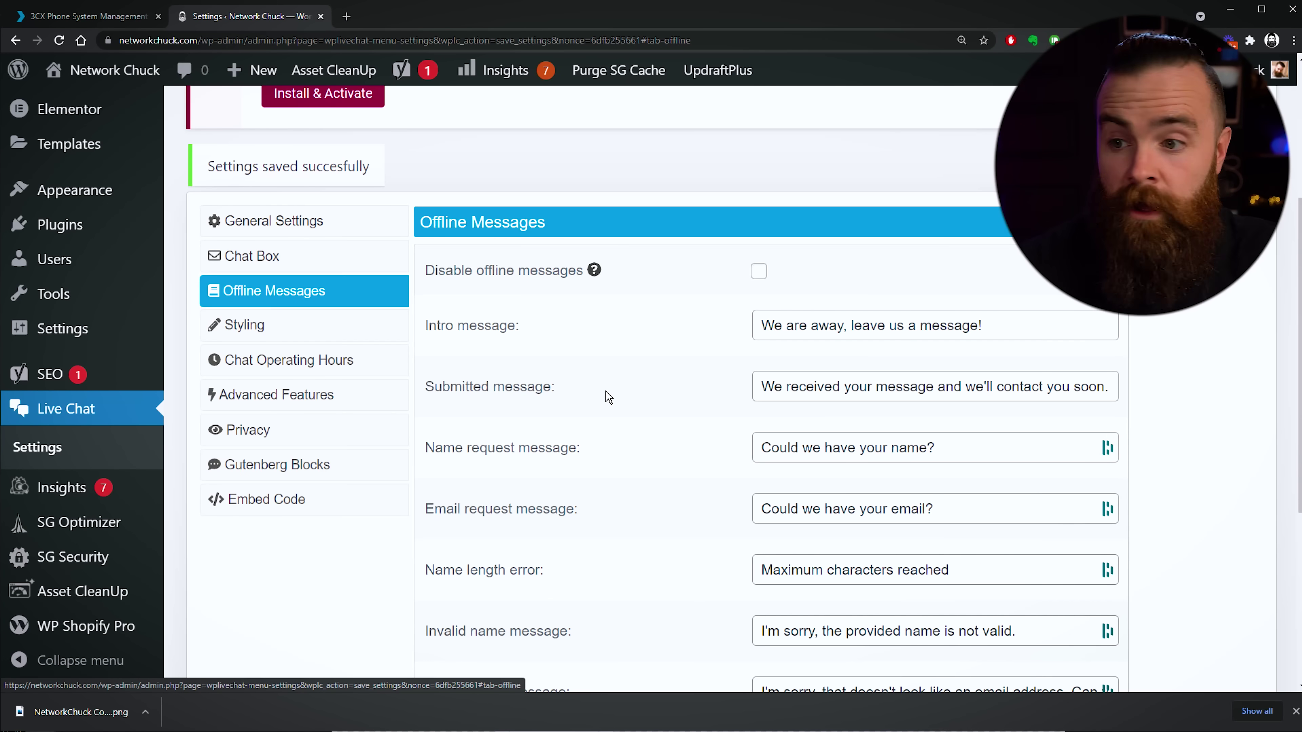
left_click(328, 363)
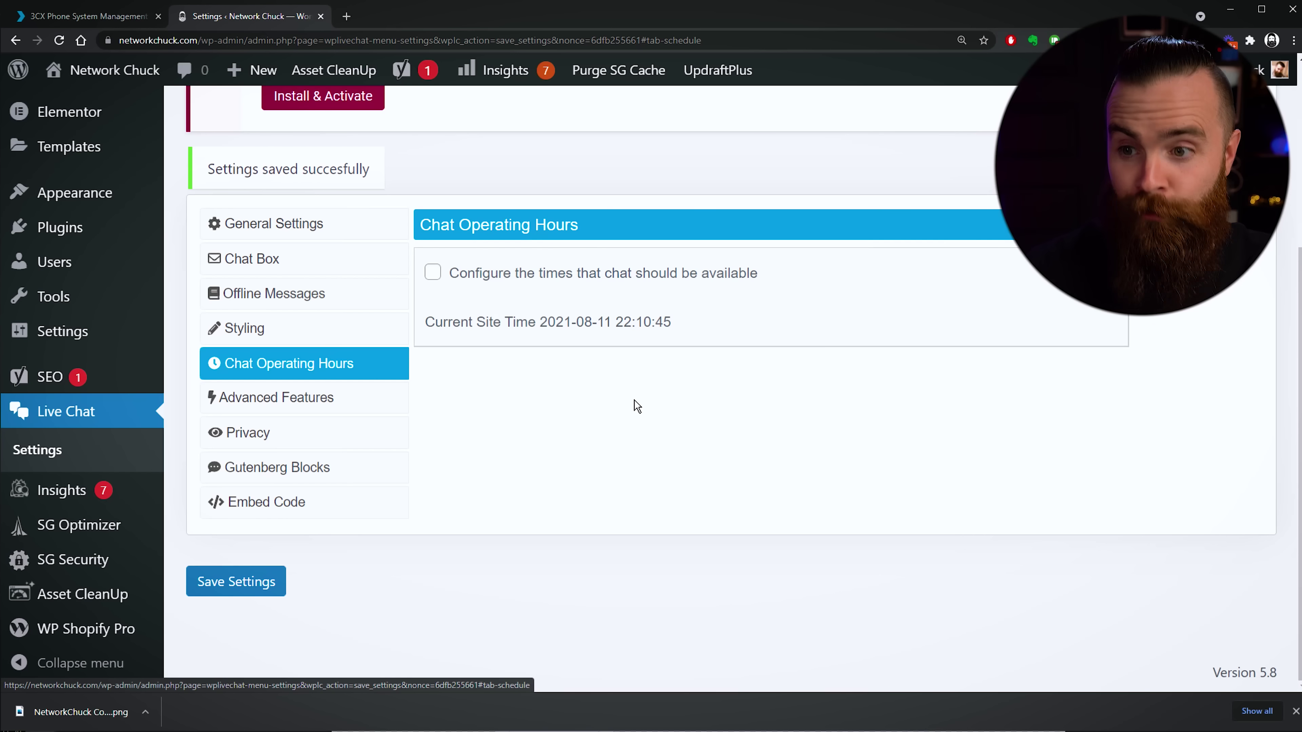
left_click(433, 273)
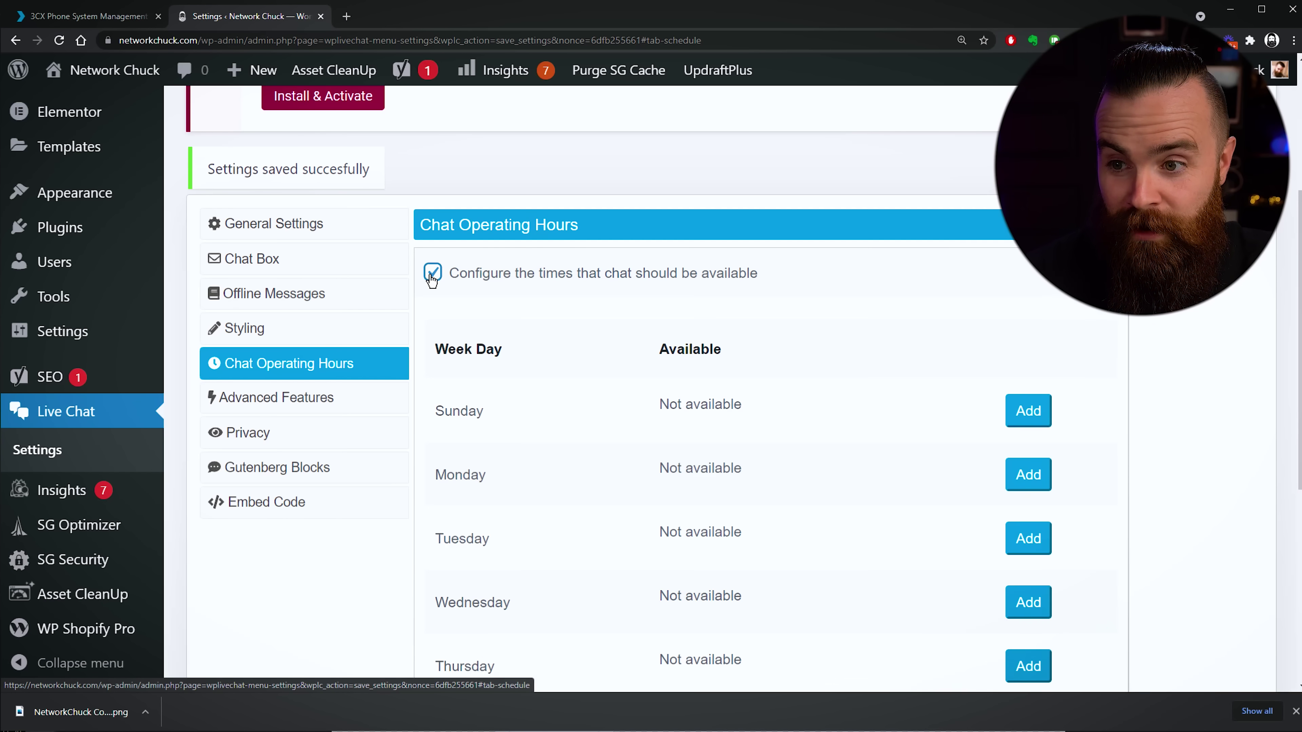
scroll(623, 428, "down", 4)
scroll(571, 374, "up", 5)
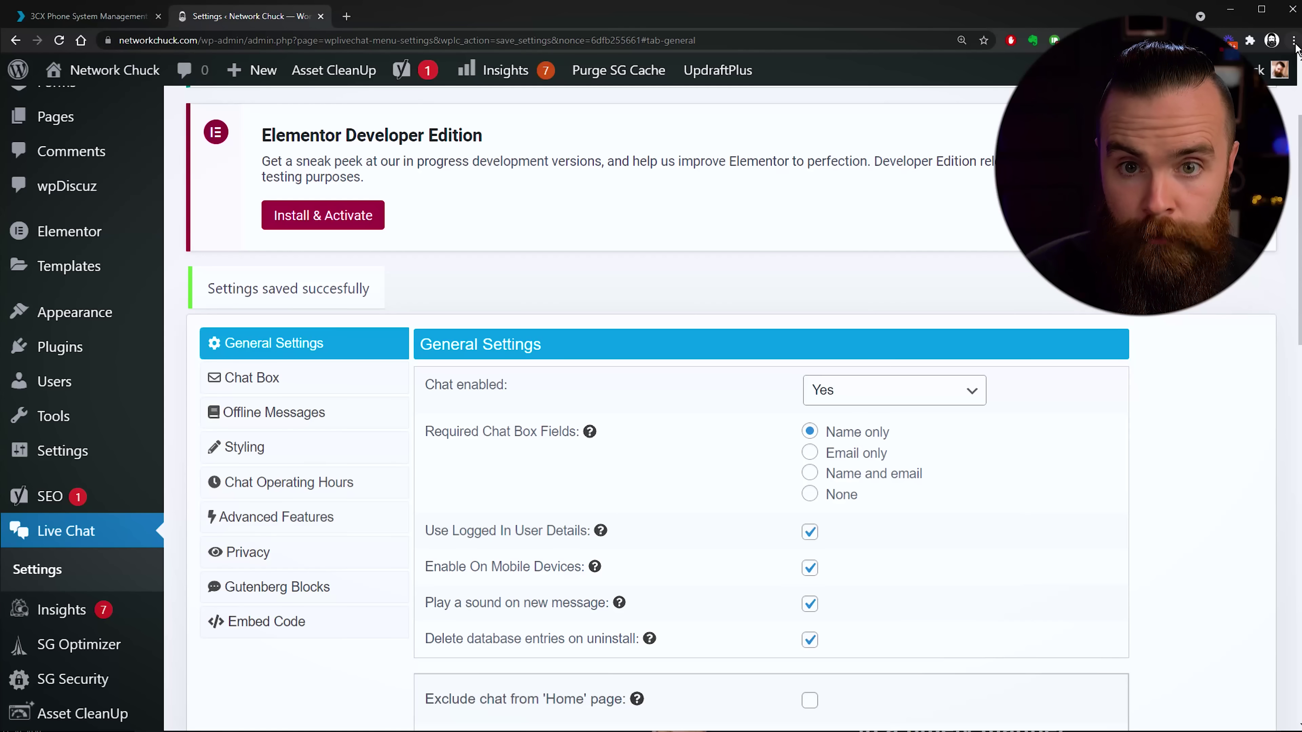
Step: Open networkchuck.com in a Microsoft Edge InPrivate window
left_click(1294, 41)
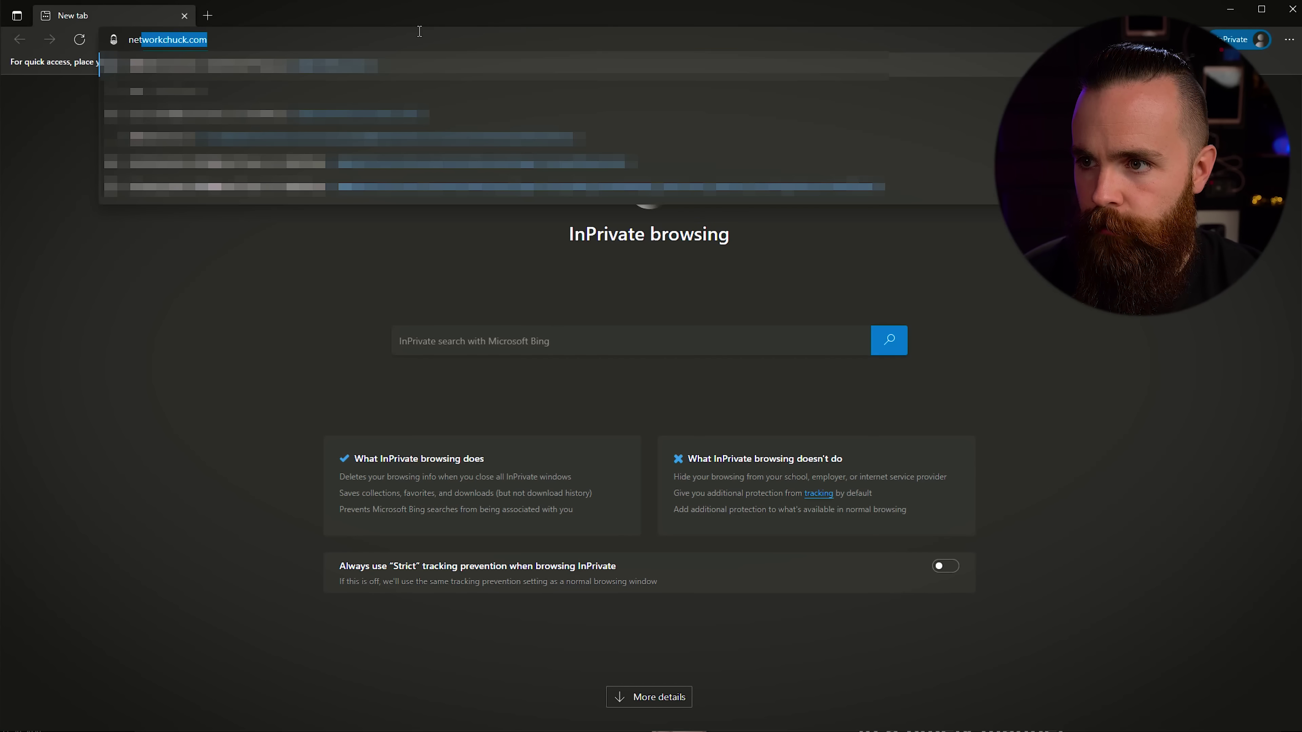
key("Return")
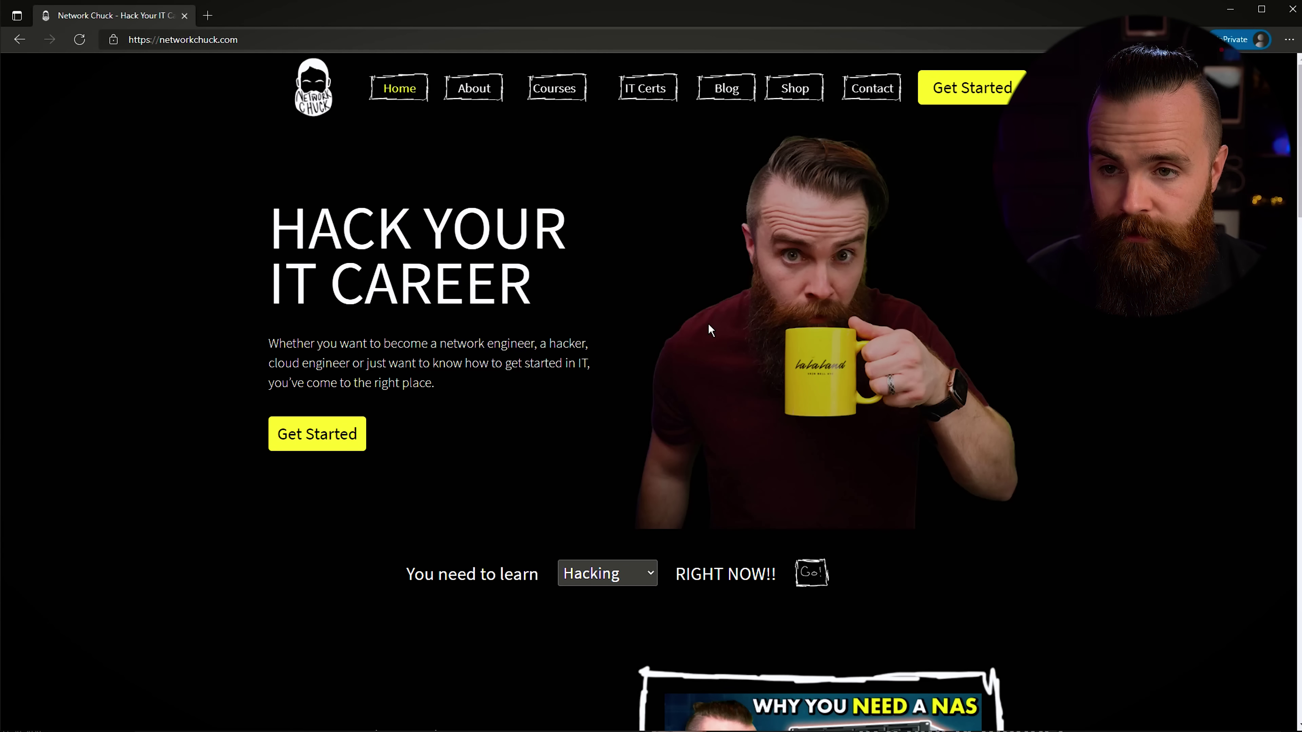
Step: Open the Contact page, start a live chat by entering the visitor's name, and close the chat window
left_click(868, 100)
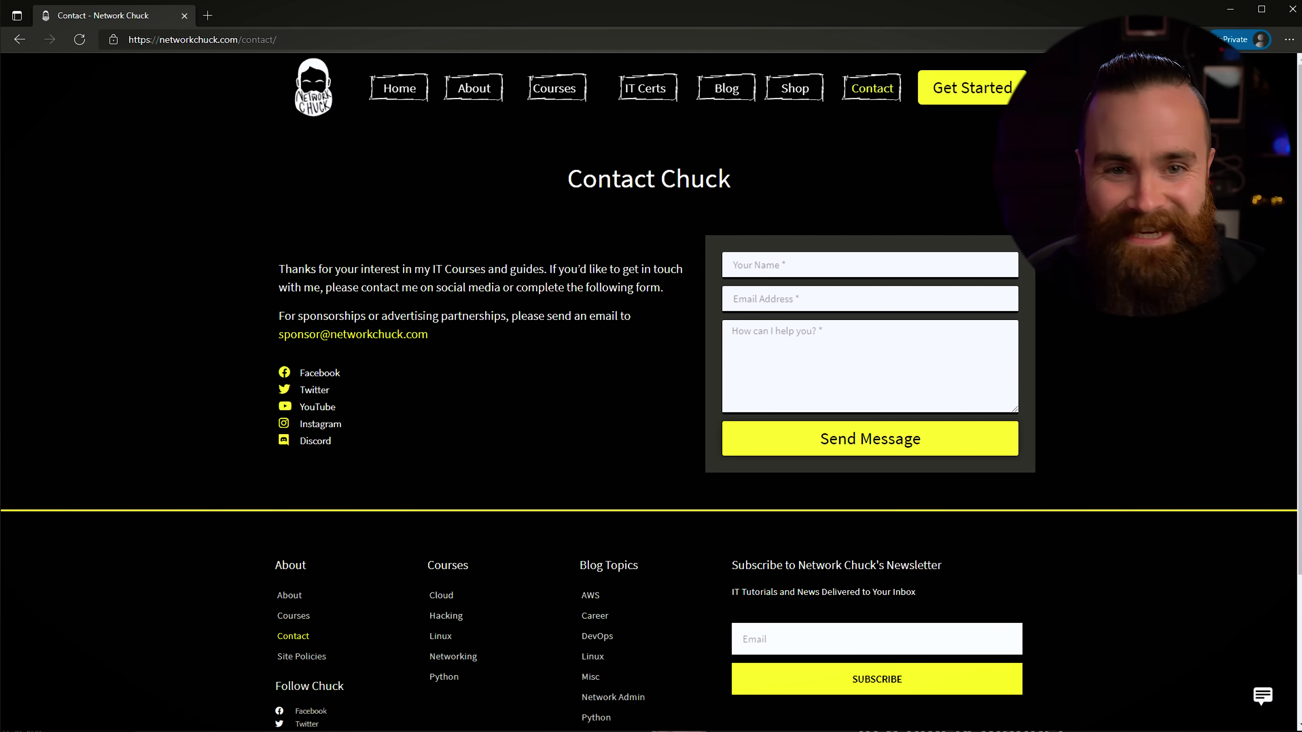
mouse_move(1150, 441)
left_mouse_down()
mouse_move(1188, 686)
mouse_move(1163, 641)
mouse_move(1178, 681)
mouse_move(1153, 677)
left_mouse_up()
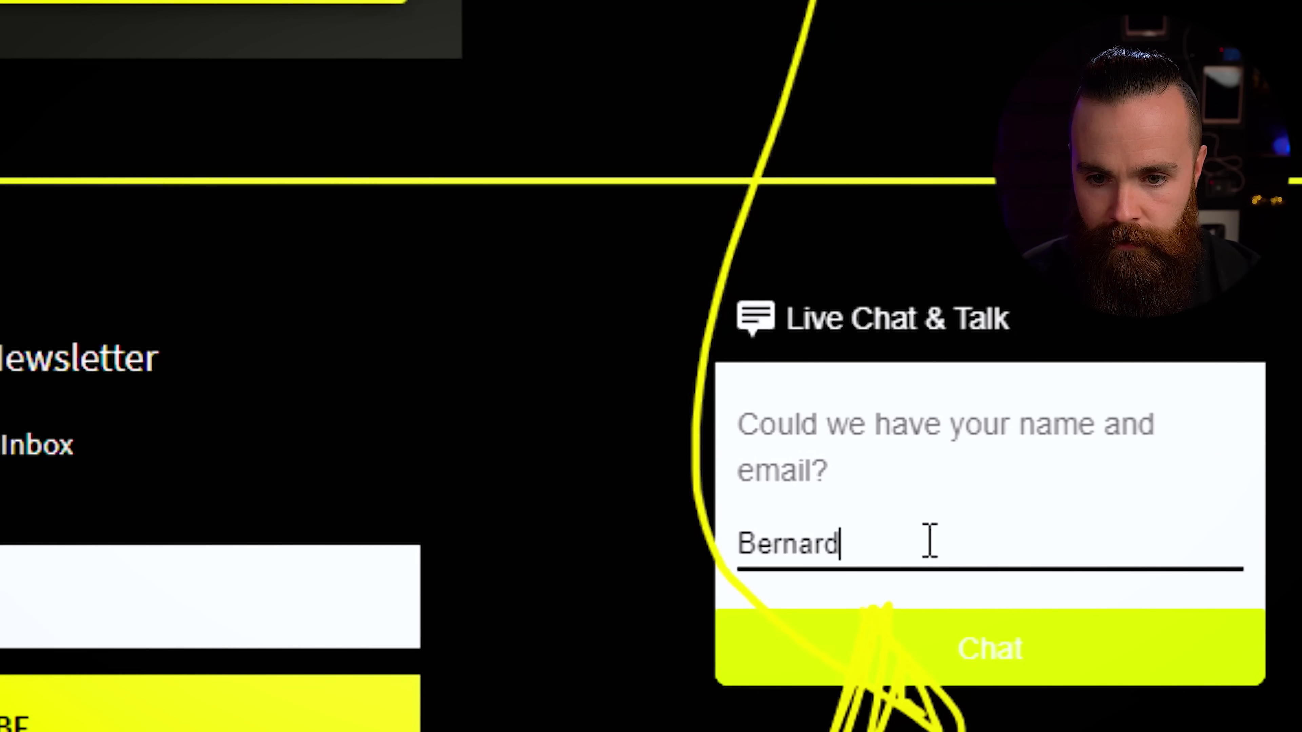
key("Return")
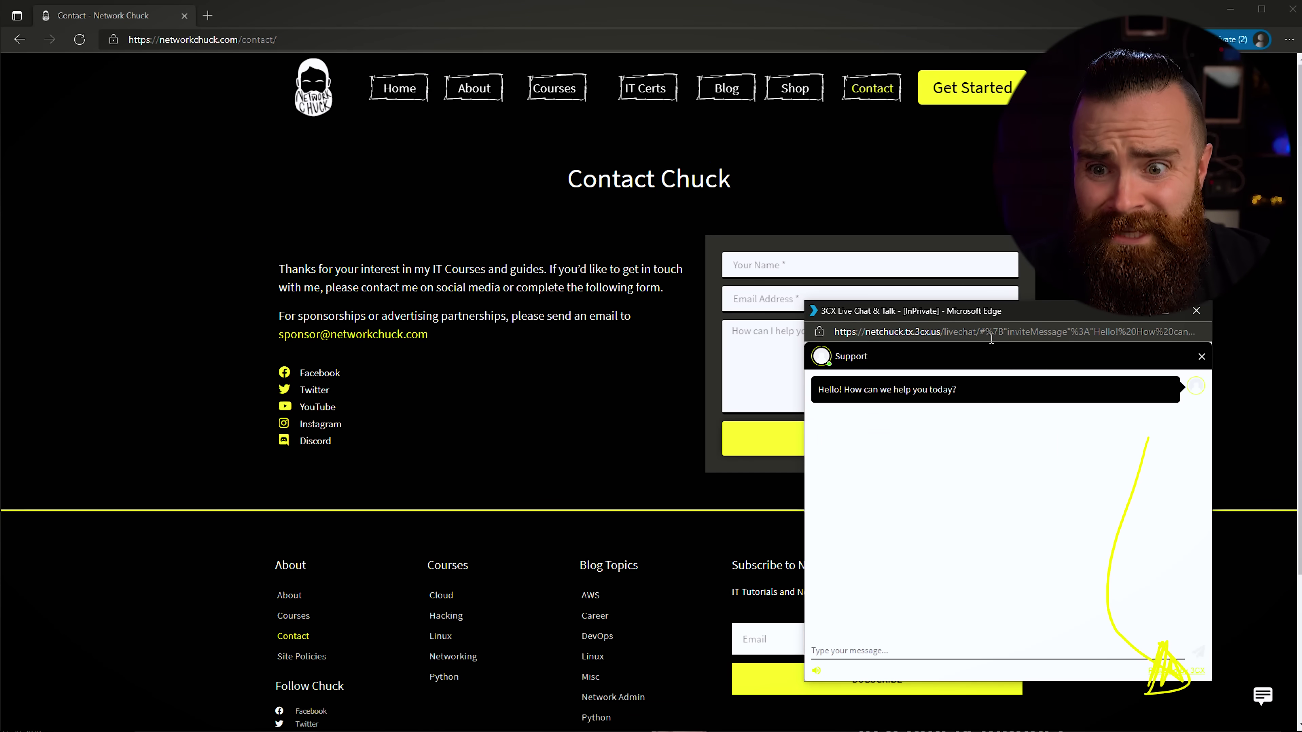
left_click_drag(993, 311, 960, 311)
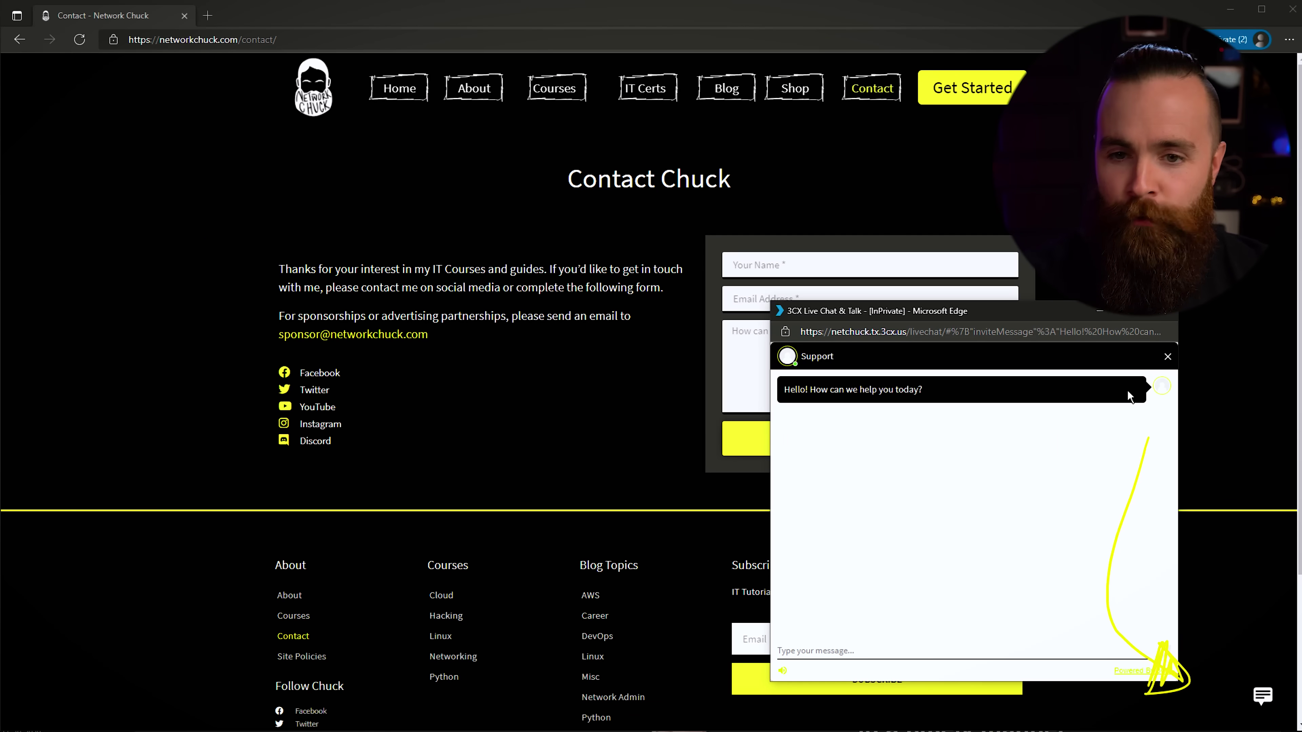
left_click(1163, 311)
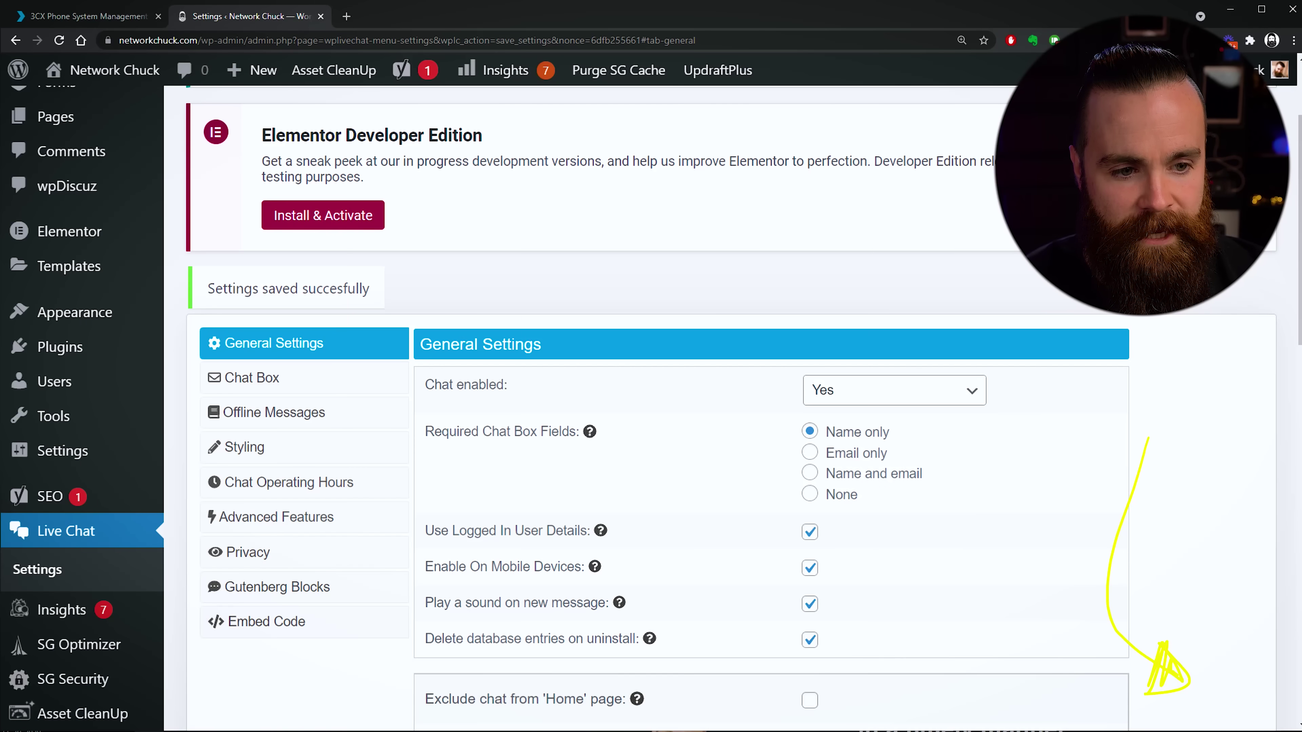
Step: In the WordPress live chat's Chat Box settings, replace the chat icon with the custom coffee mug icon and save the settings
key("Escape")
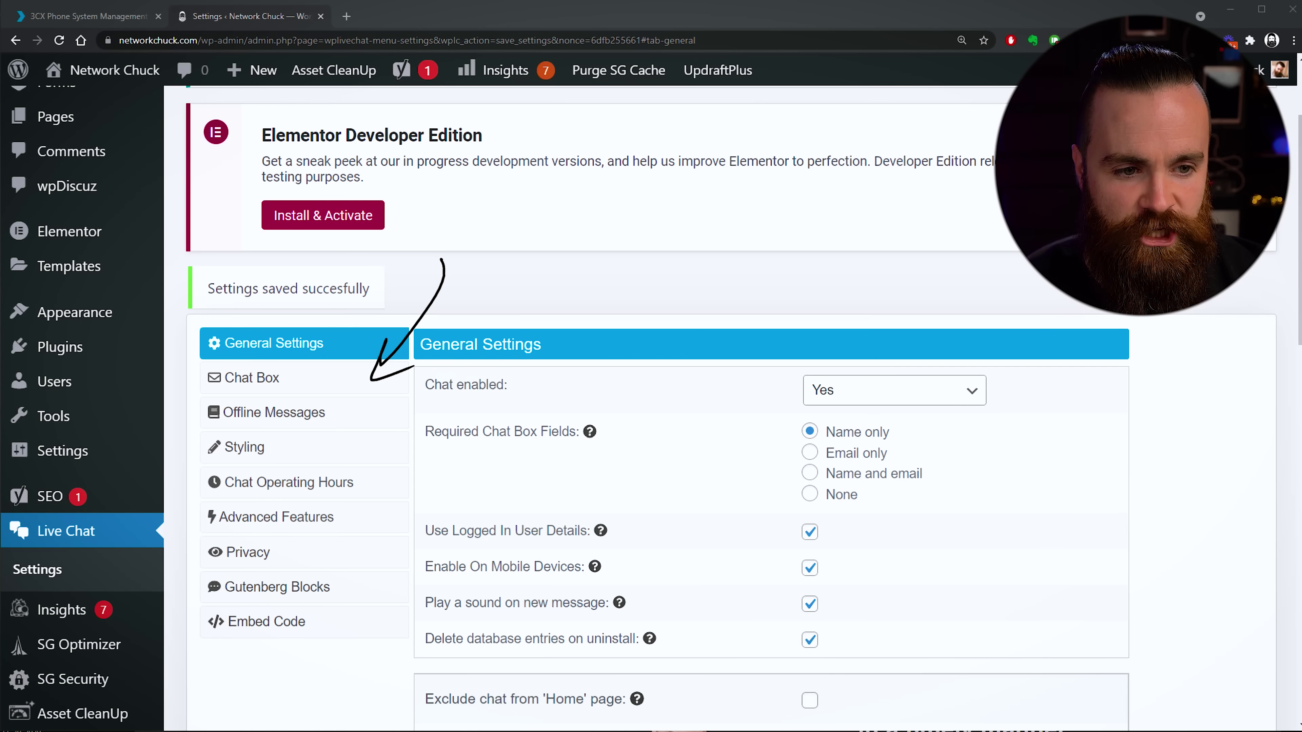
left_click(246, 377)
scroll(645, 458, "down", 7)
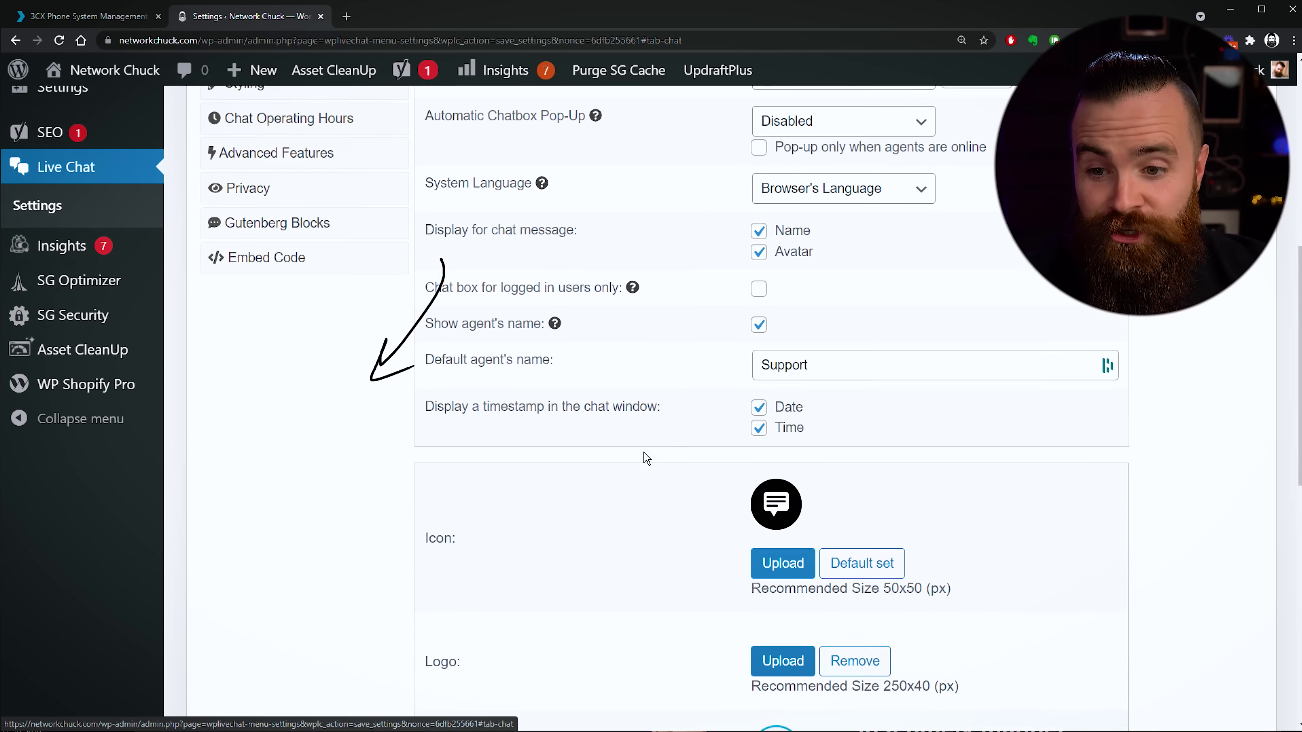
scroll(645, 458, "down", 1)
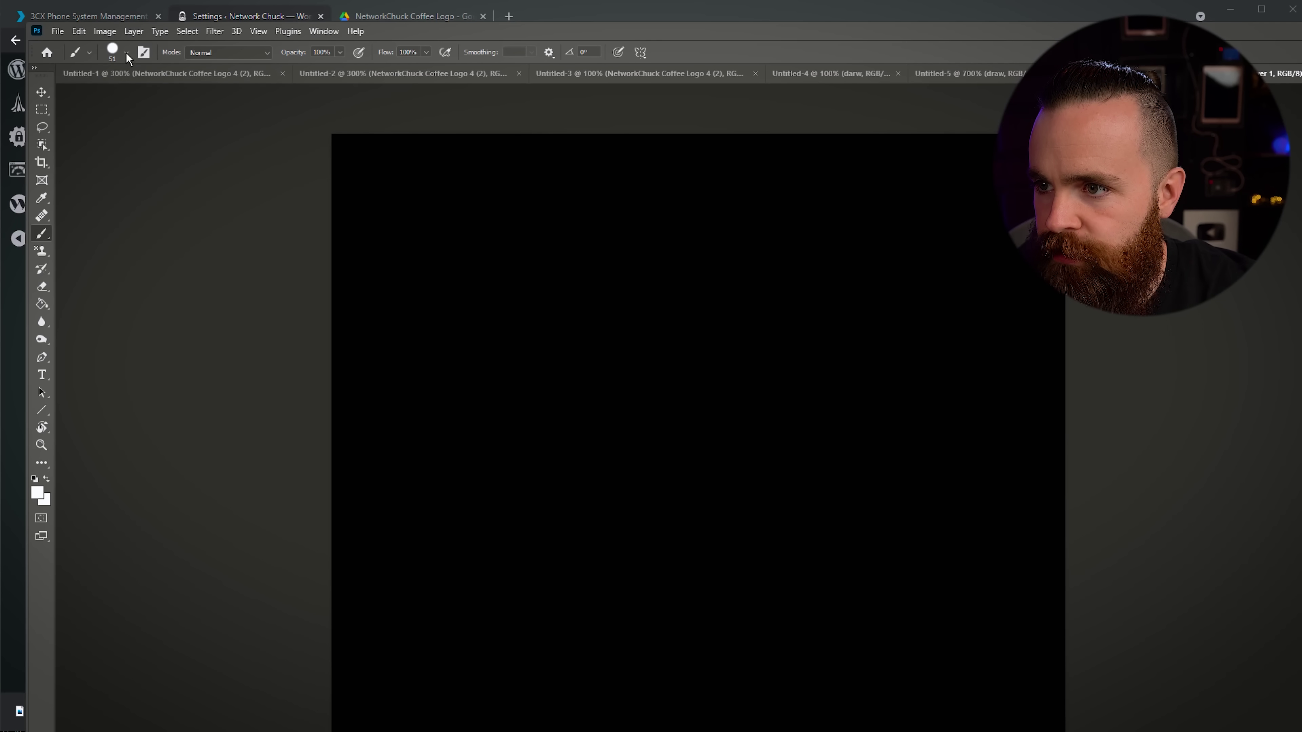
left_click(126, 52)
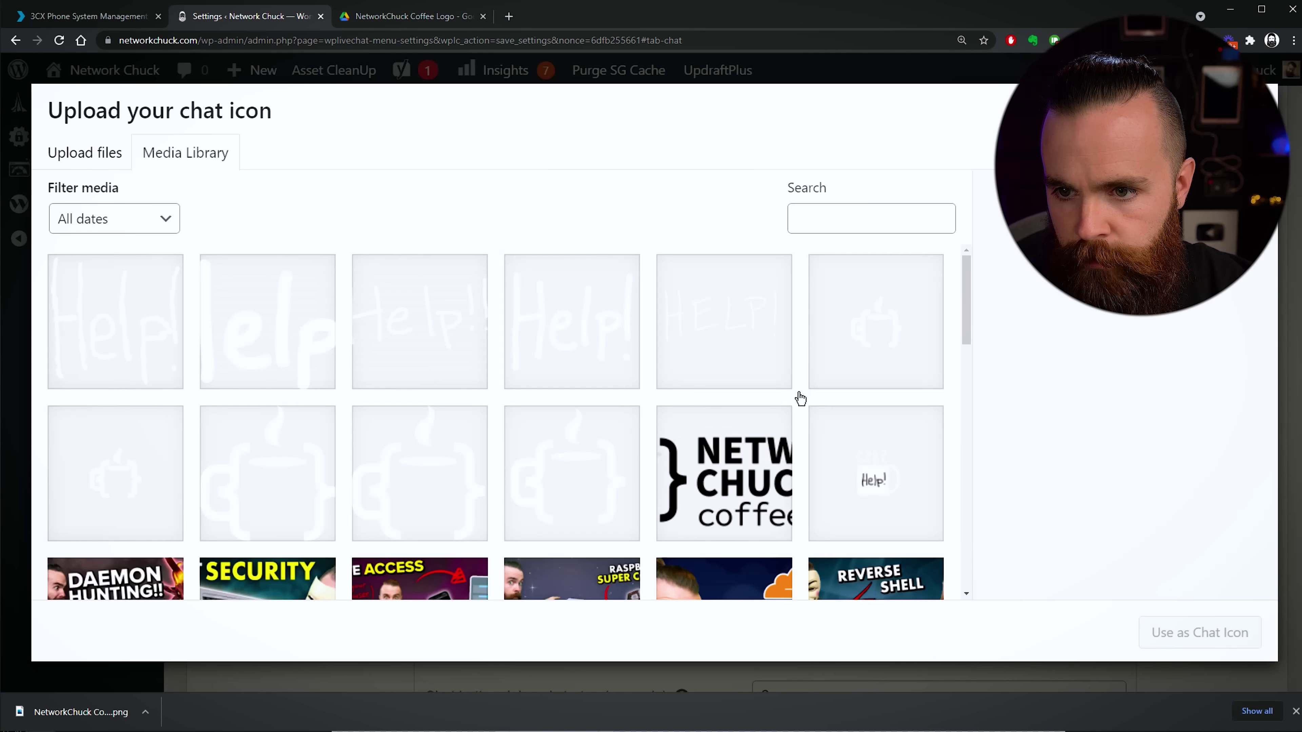
key("Escape")
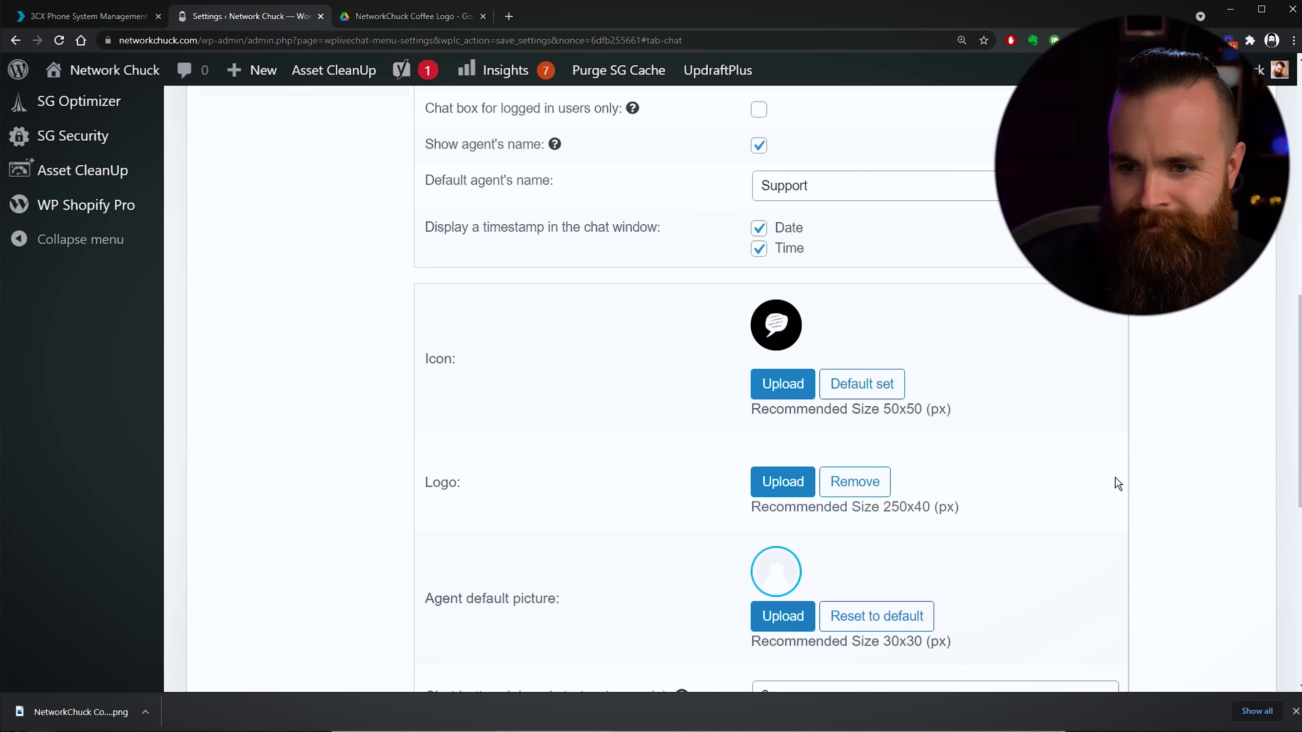
scroll(1114, 477, "down", 10)
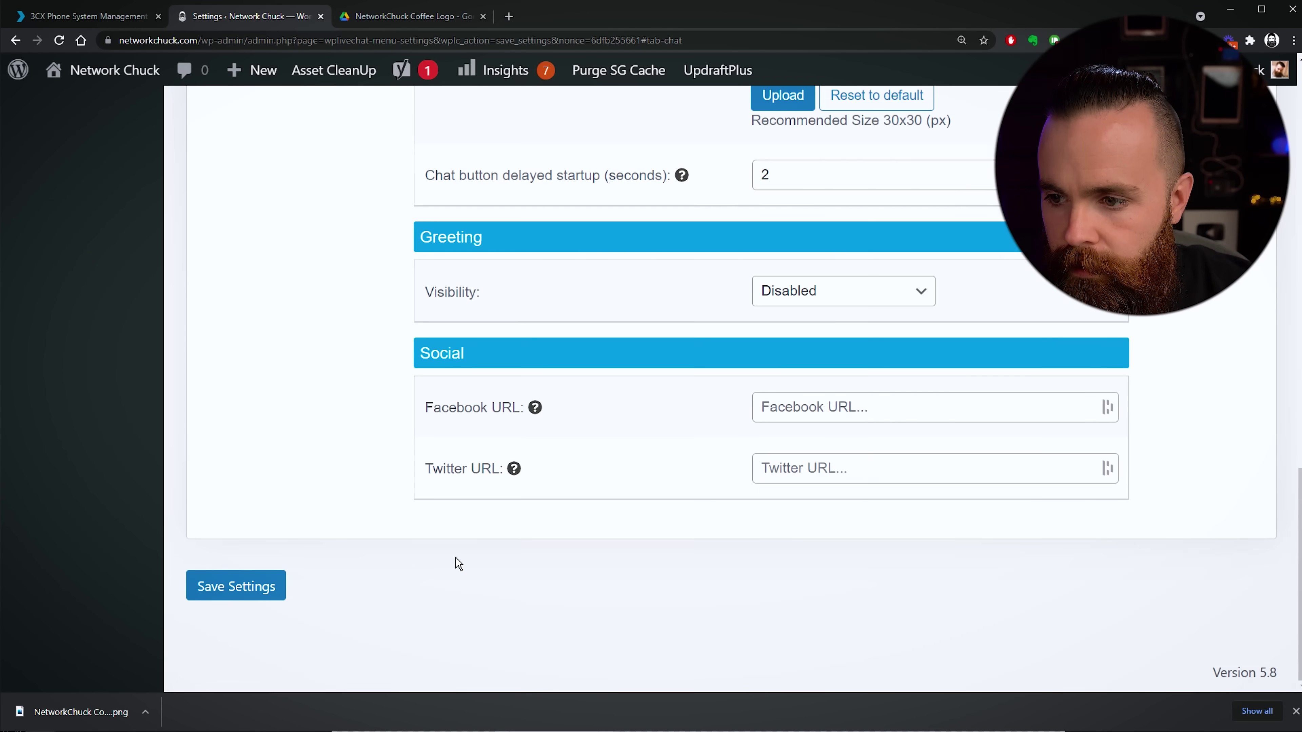
left_click(231, 587)
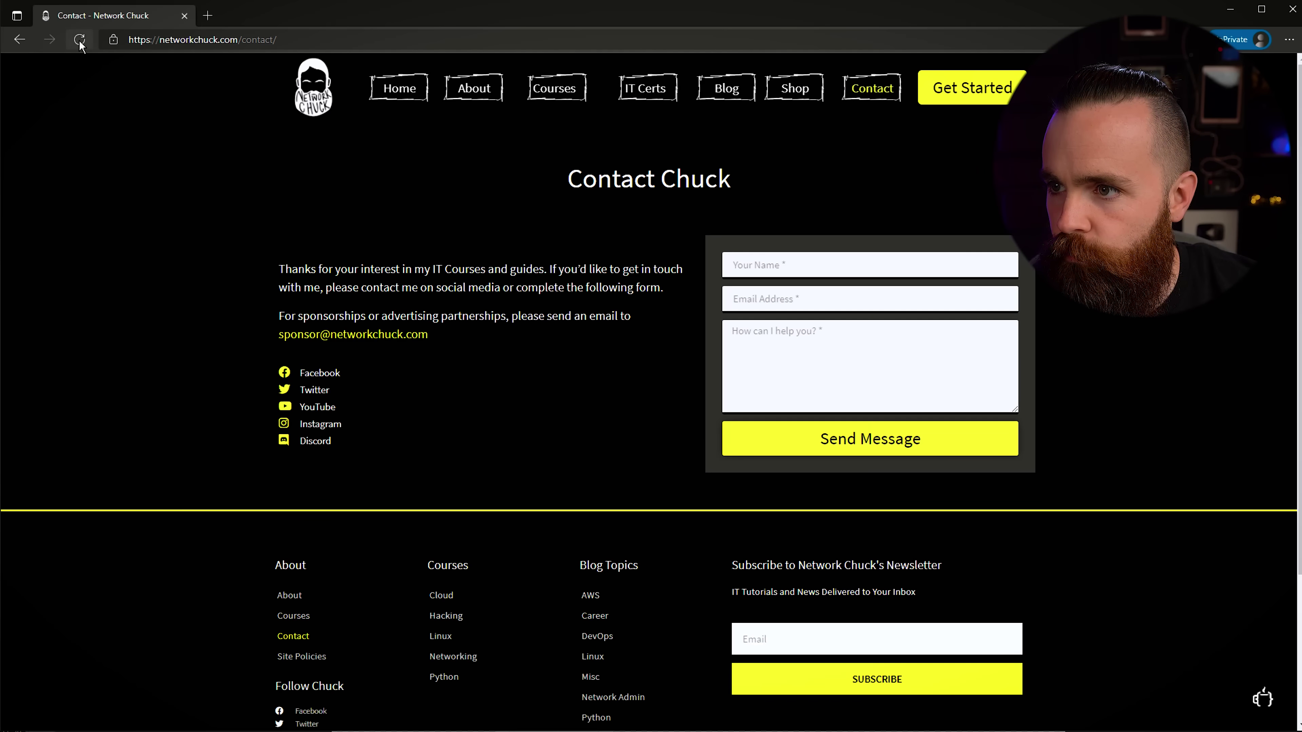
scroll(301, 433, "down", 2)
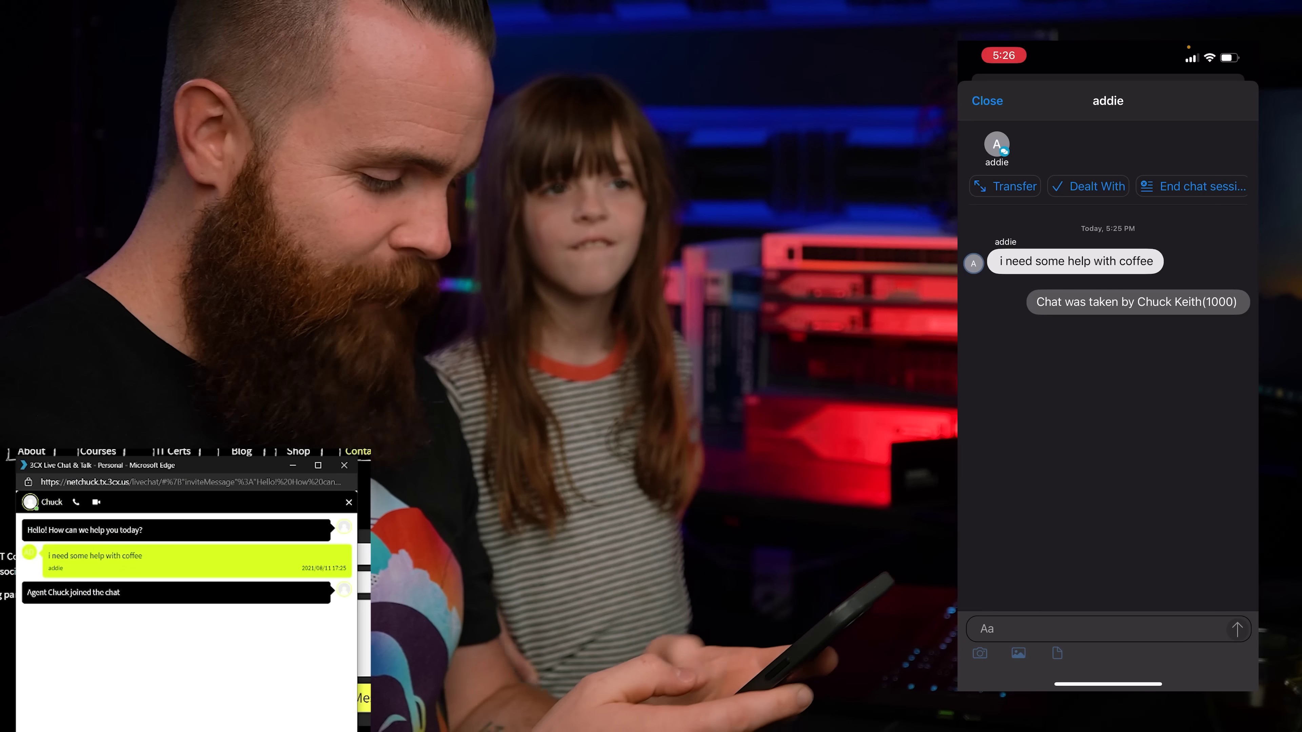
Step: Reply "Do you like light or dark roast?" in the 3CX mobile app and allow microphone use in the visitor's chat window
left_click(1096, 628)
type("Do you")
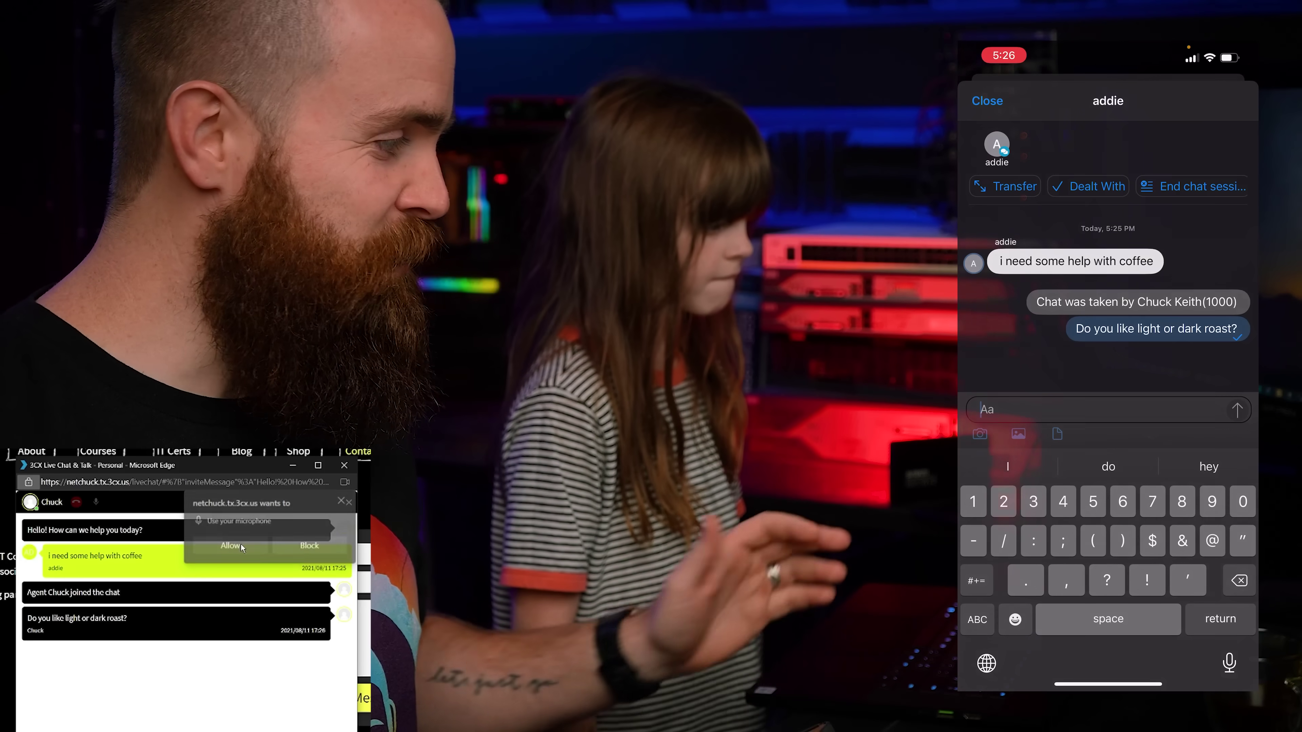
left_click(241, 544)
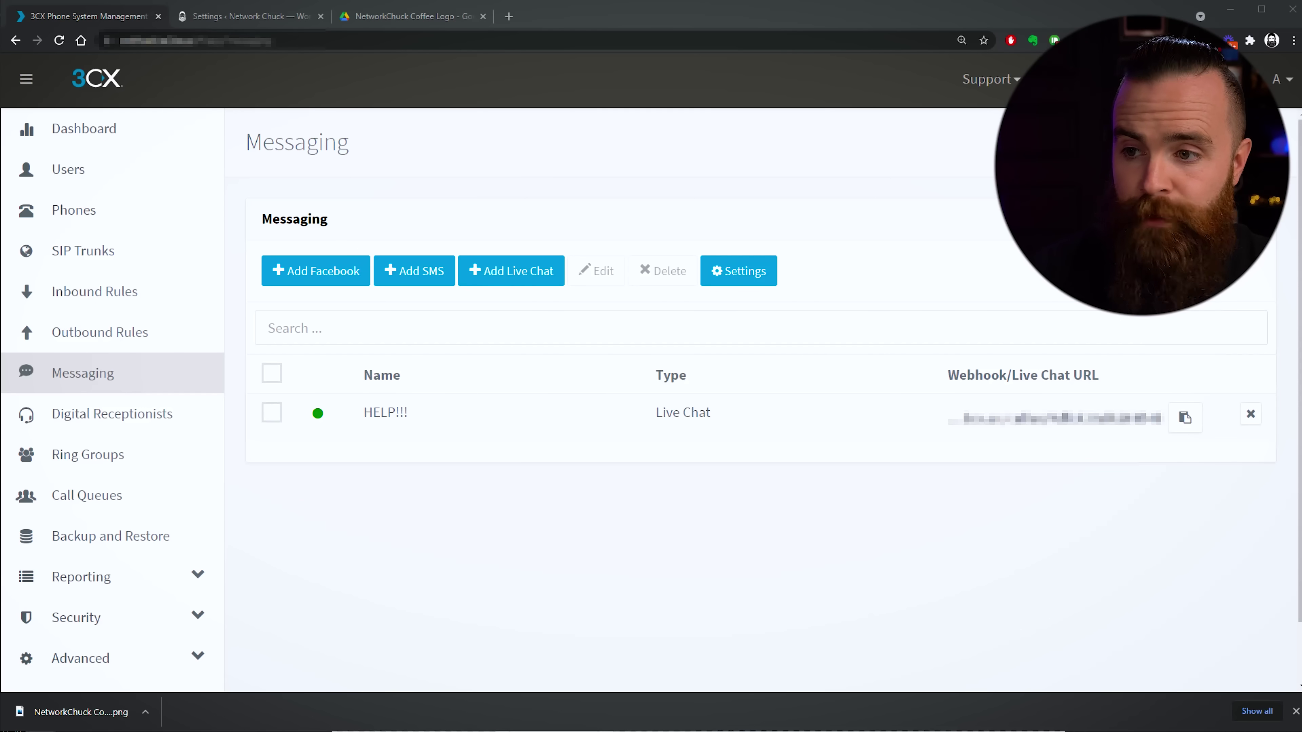
Step: In 3CX Messaging, add a Facebook integration named "HELP!!! facebook style" and authorize its access to Facebook Page messaging
mouse_move(190, 181)
left_mouse_down()
mouse_move(187, 342)
mouse_move(210, 334)
left_mouse_up()
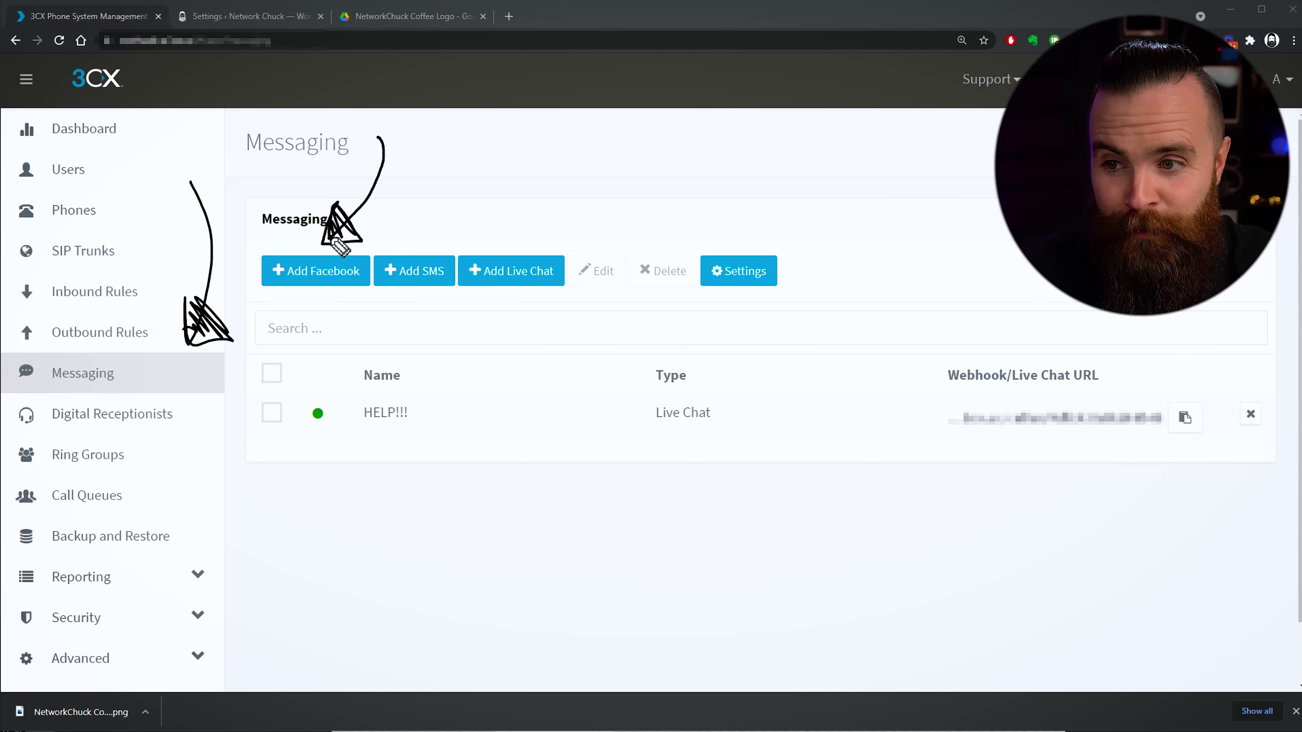
key("Escape")
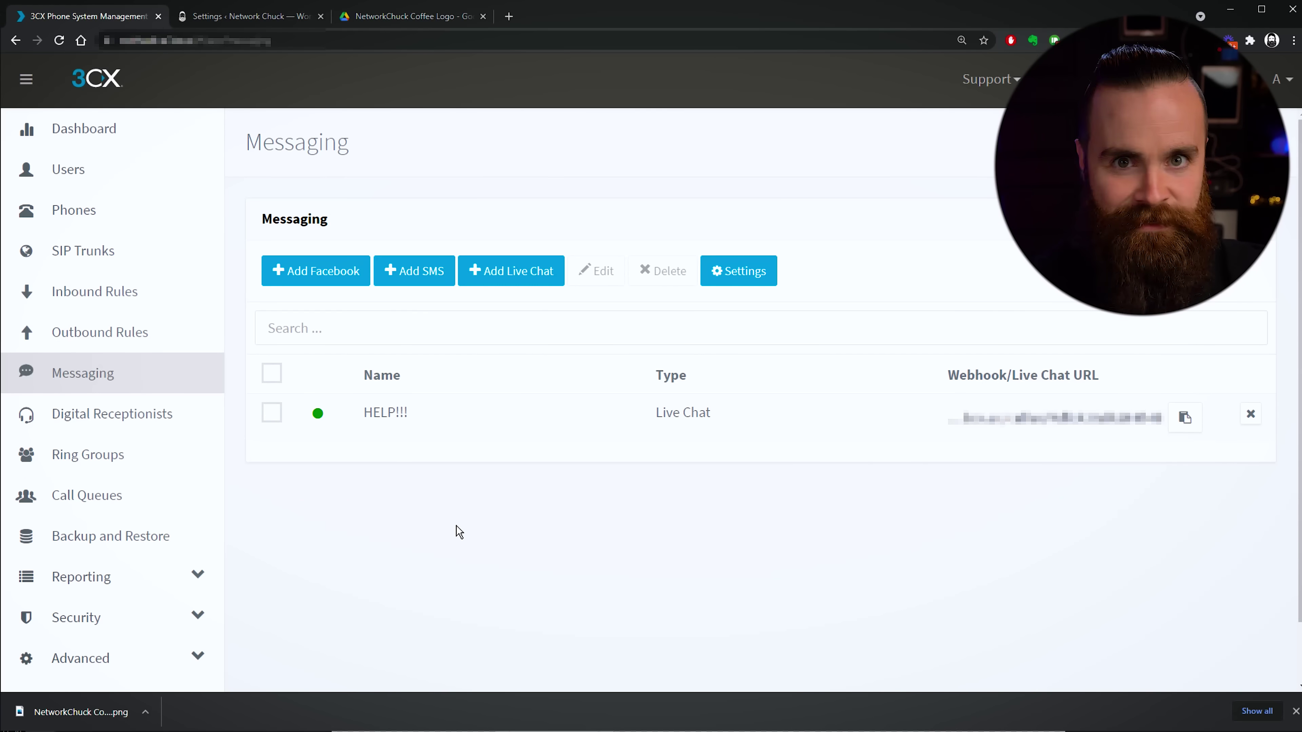
left_click(322, 279)
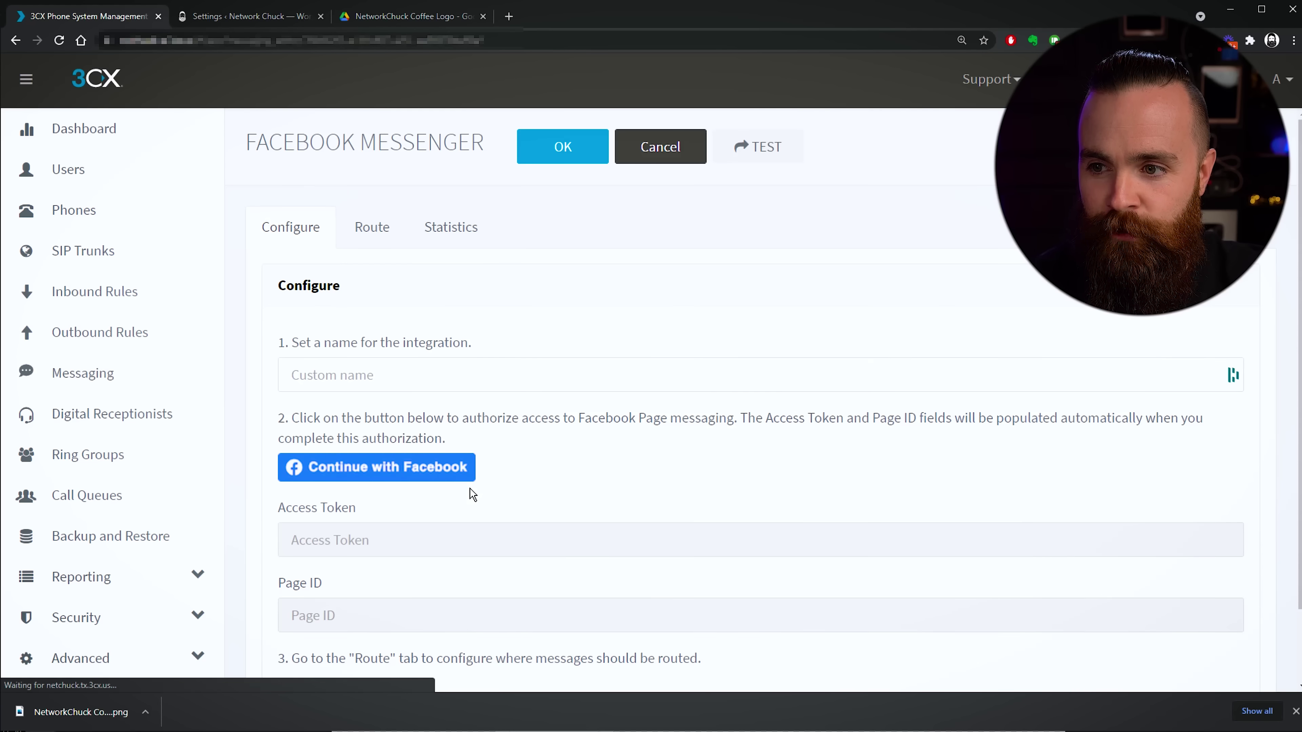
left_click(420, 376)
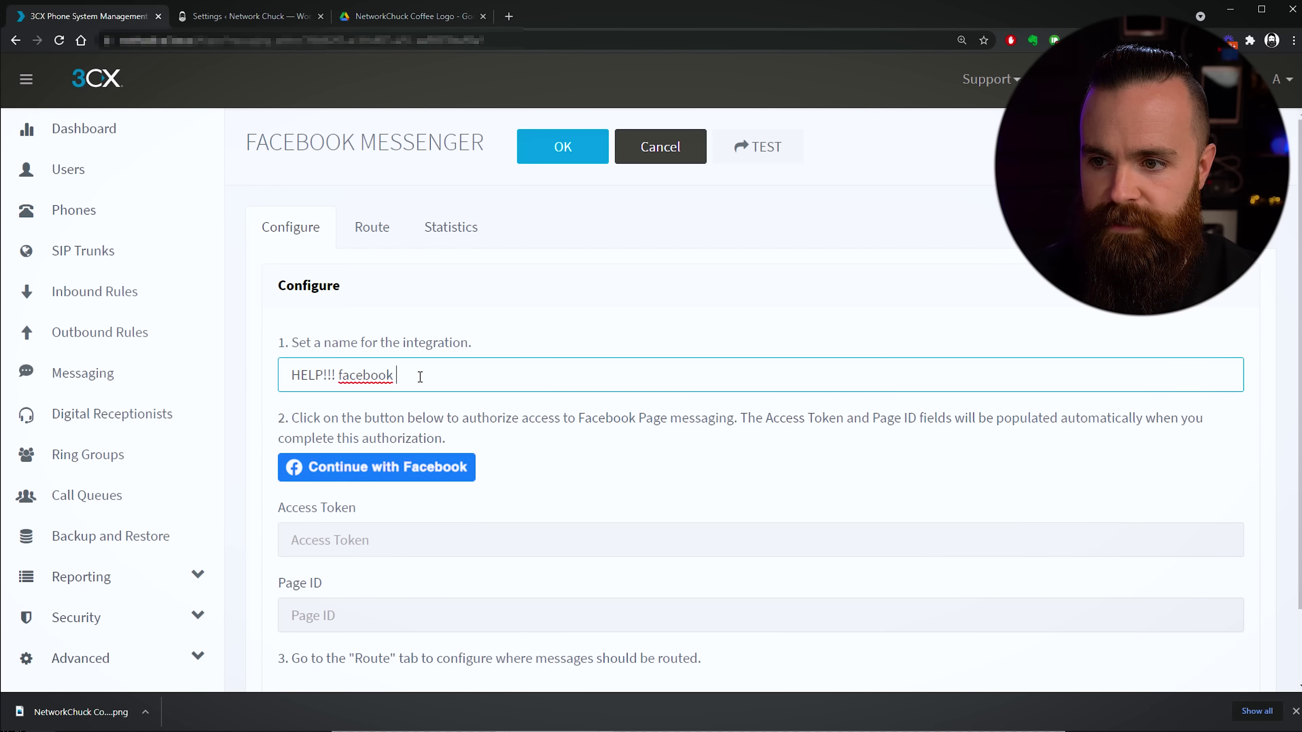
scroll(520, 425, "down", 1)
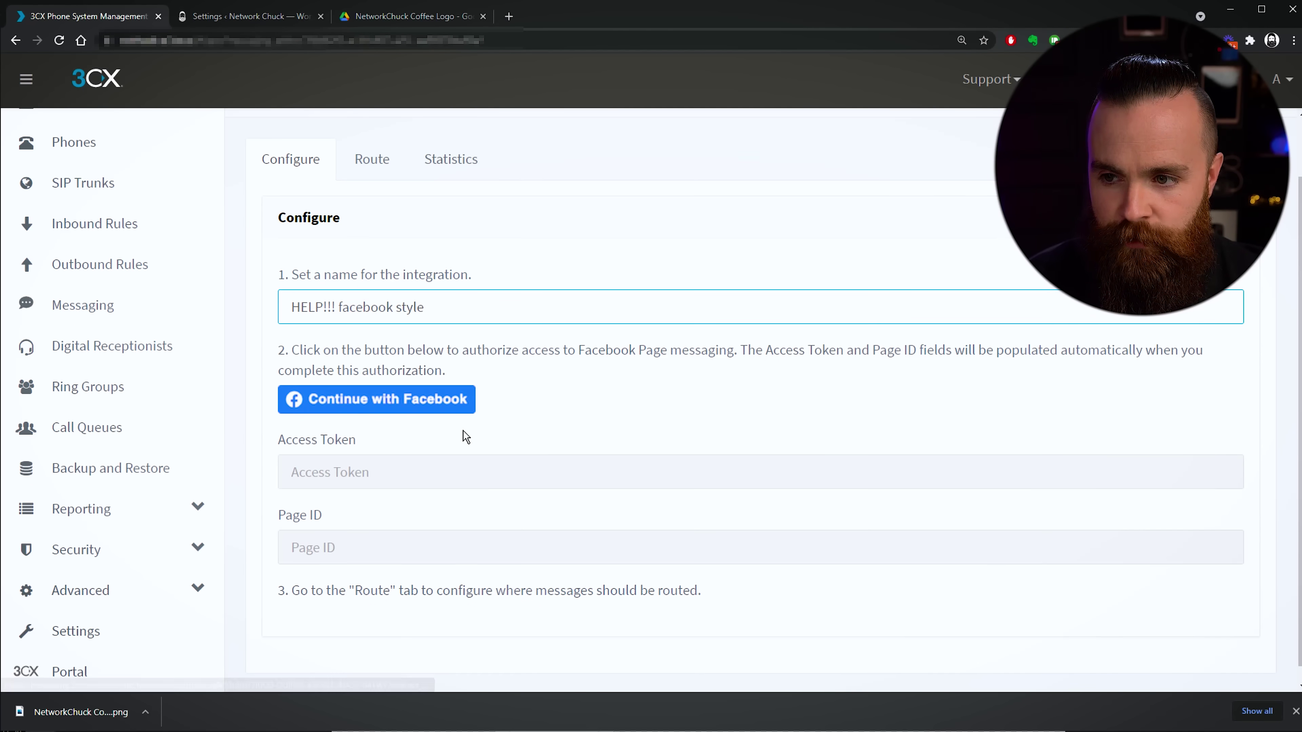
left_click(420, 410)
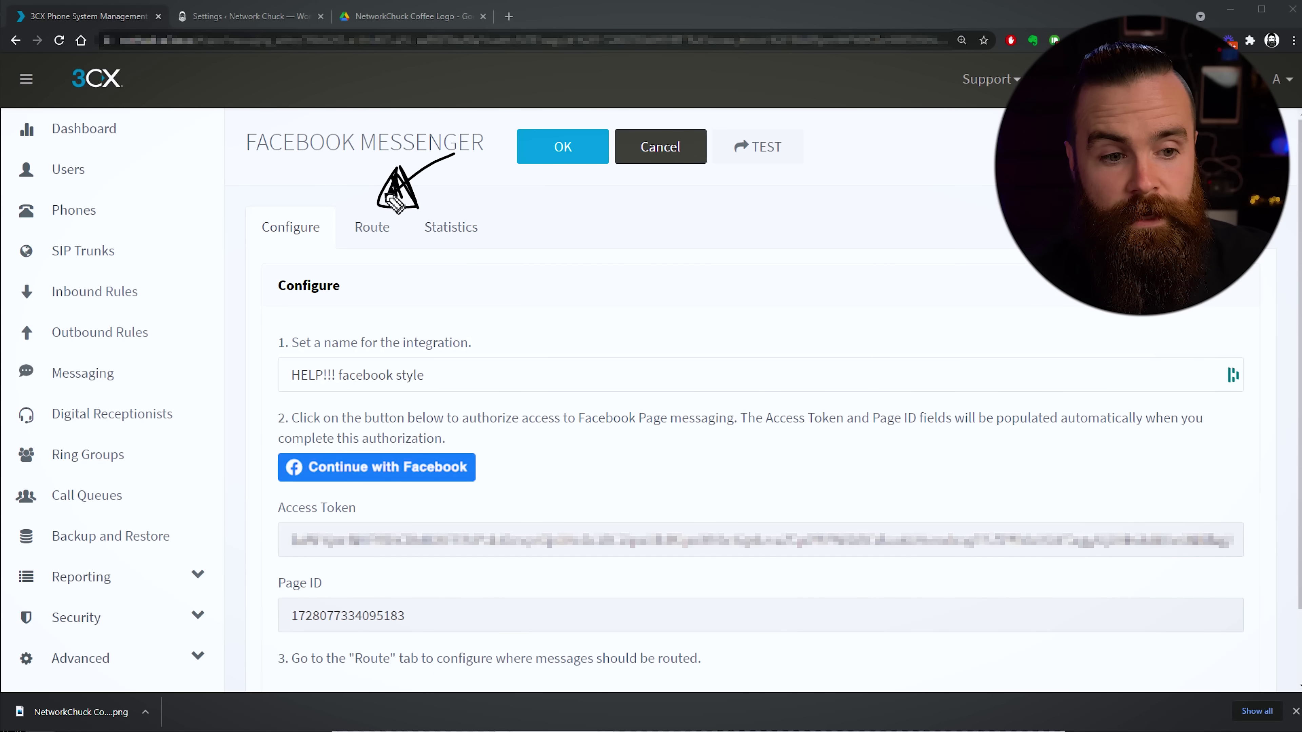
Step: Route the Facebook integration's messages to the 8001 HELP!! queue
left_click(1156, 315)
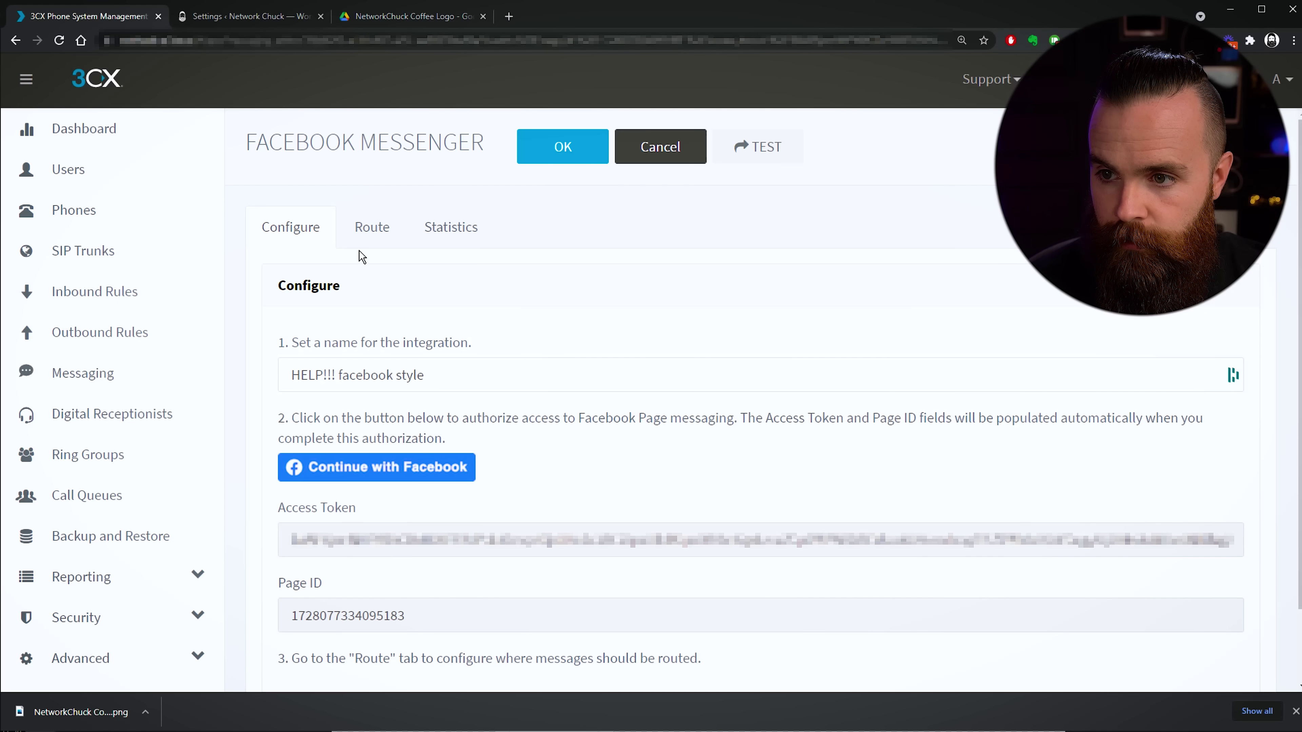
left_click(367, 229)
left_click(909, 366)
type("8")
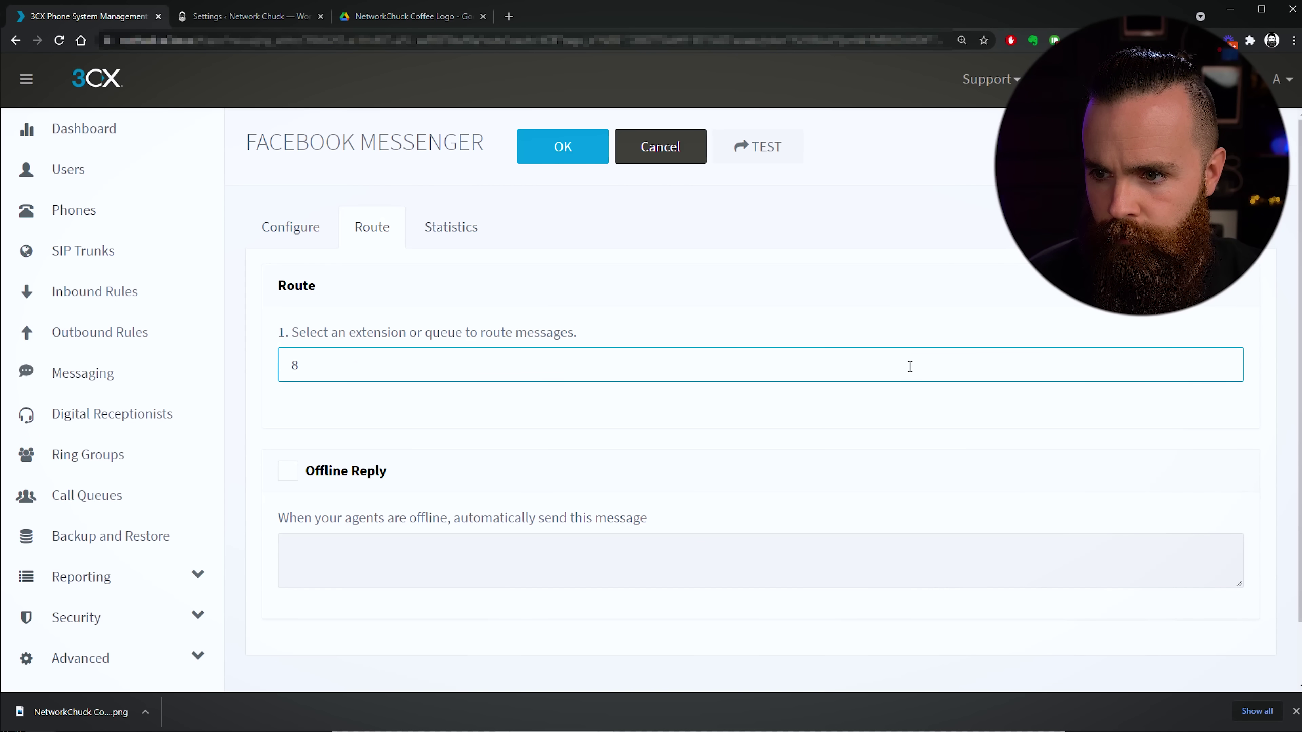
type("00")
left_click(368, 403)
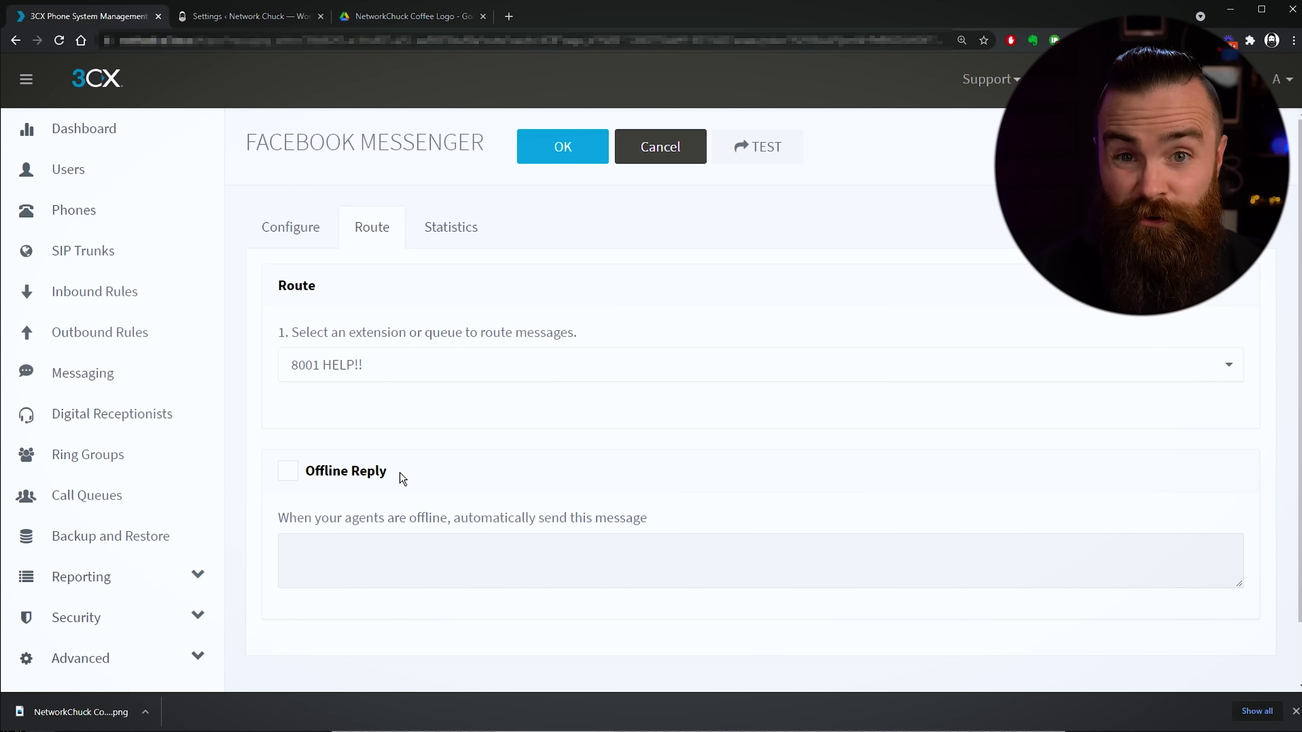
Step: Check the Facebook integration's message statistics and save the integration
left_click(433, 233)
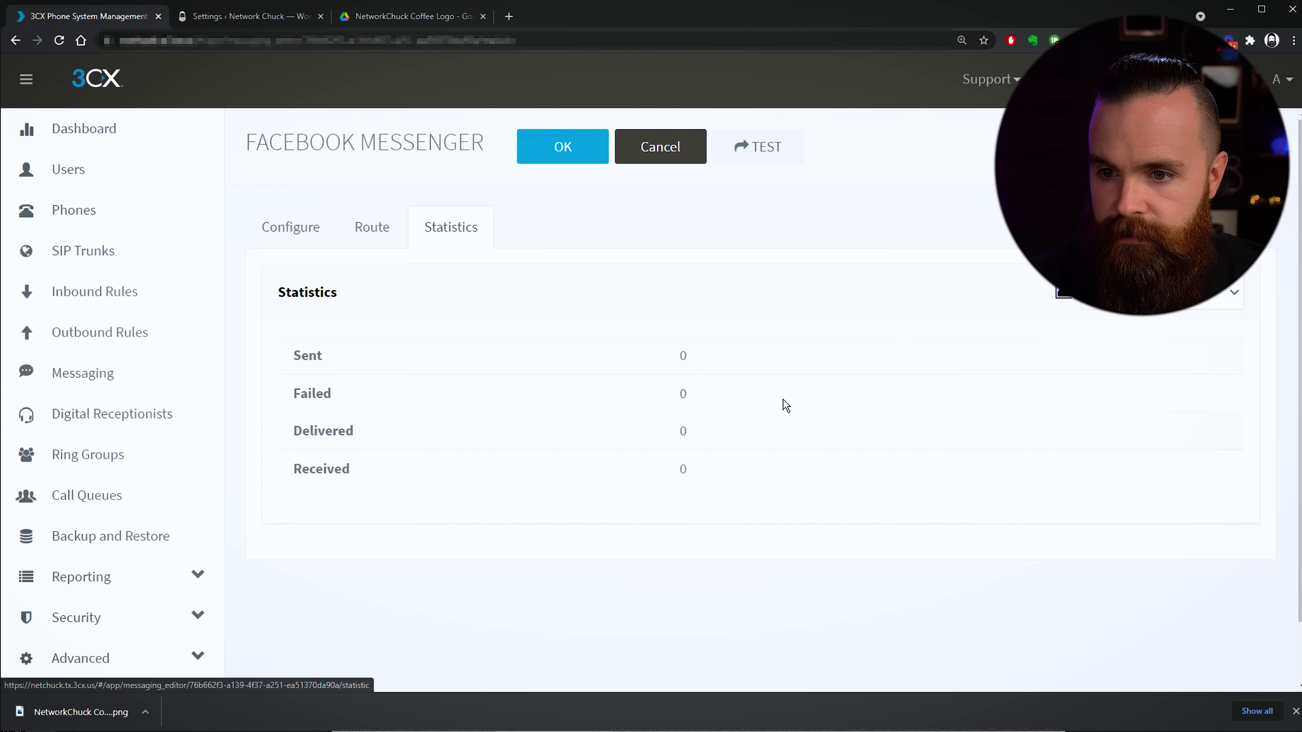
triple_click(681, 354)
left_click(279, 223)
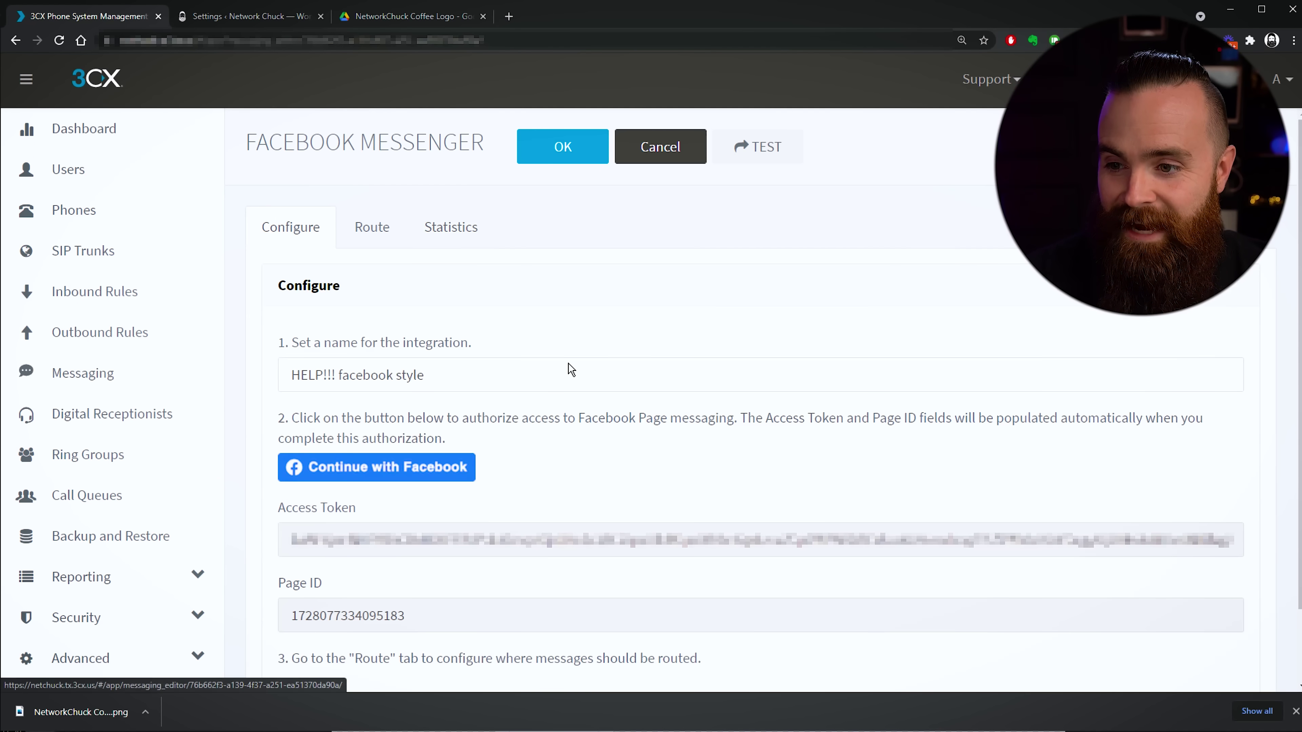
left_click(579, 168)
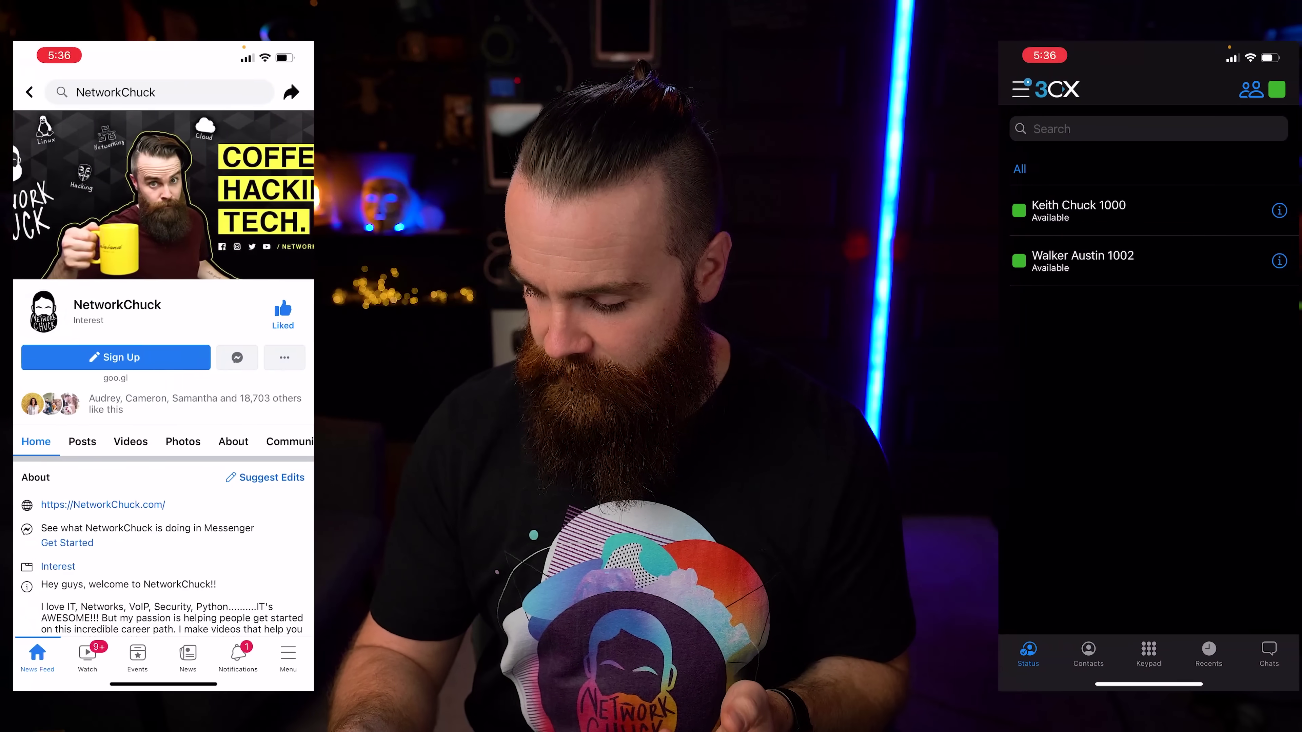
Step: Send "Hey I need some help" to the NetworkChuck page in Facebook Messenger on the phone
type("H")
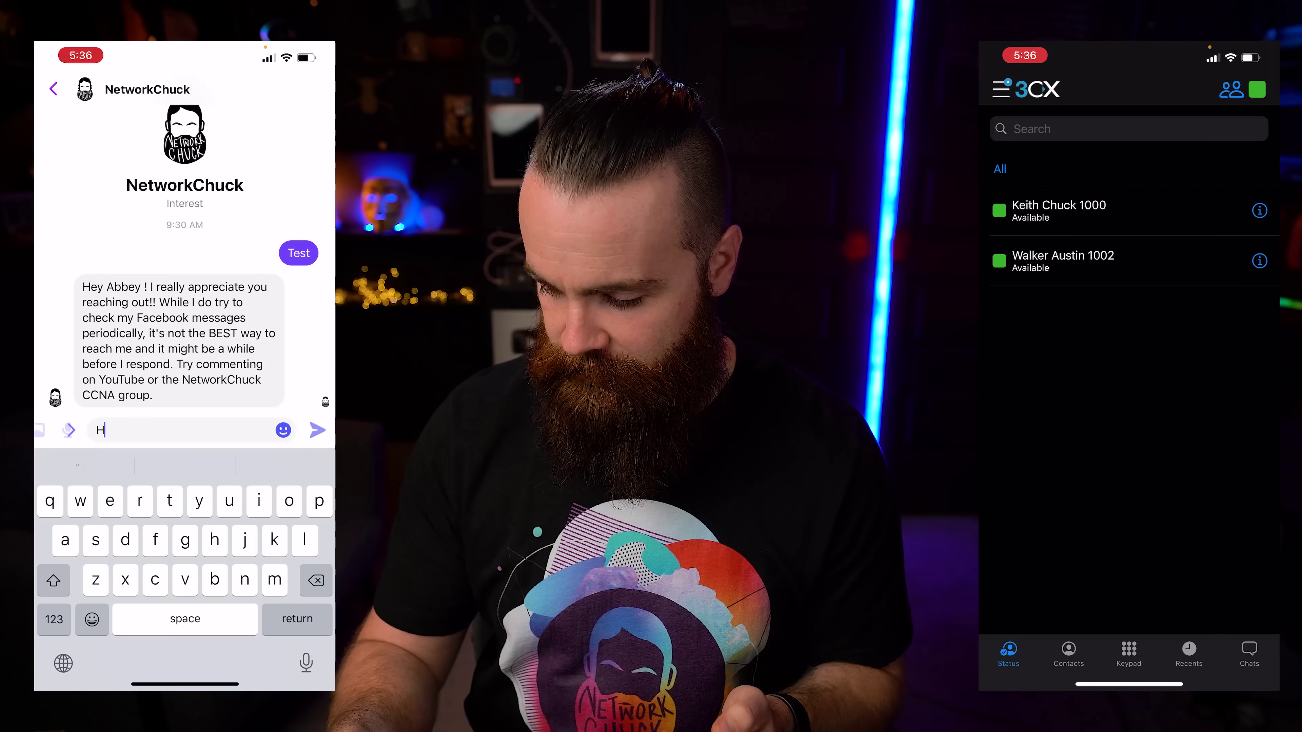
type("ey I need some help")
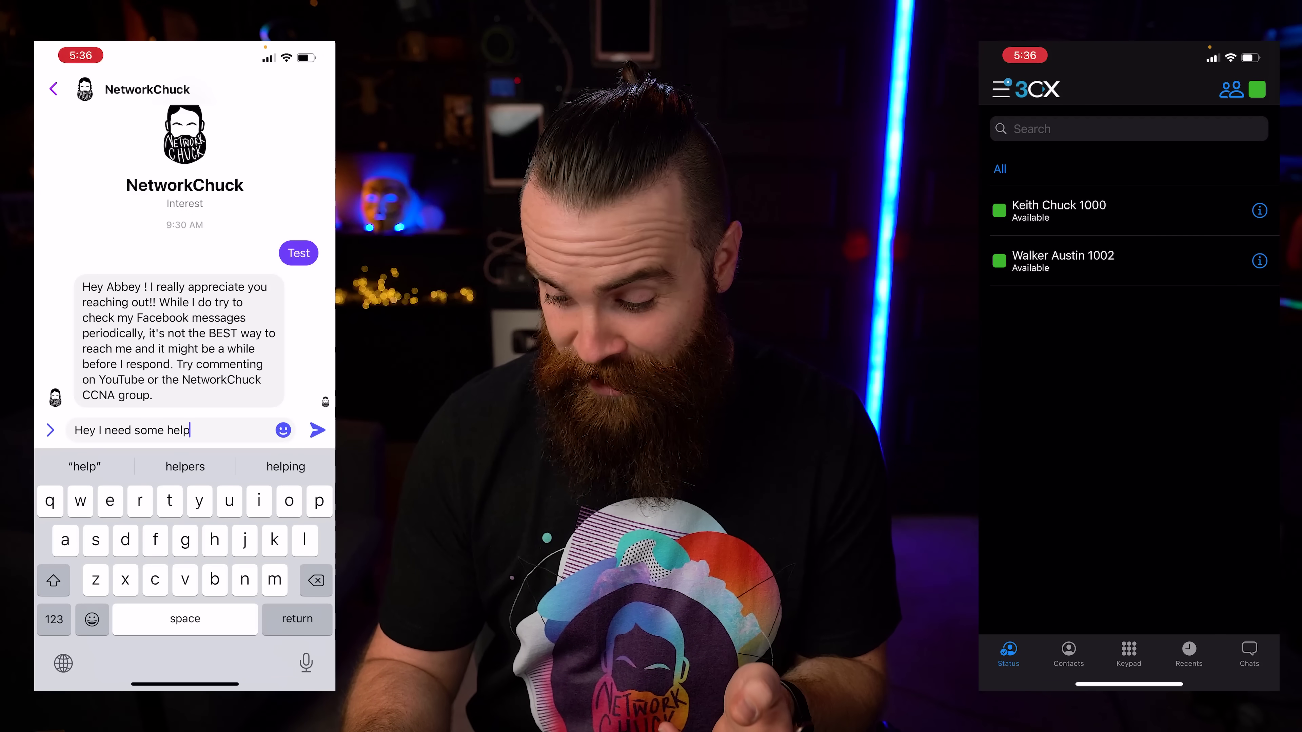
key("Return")
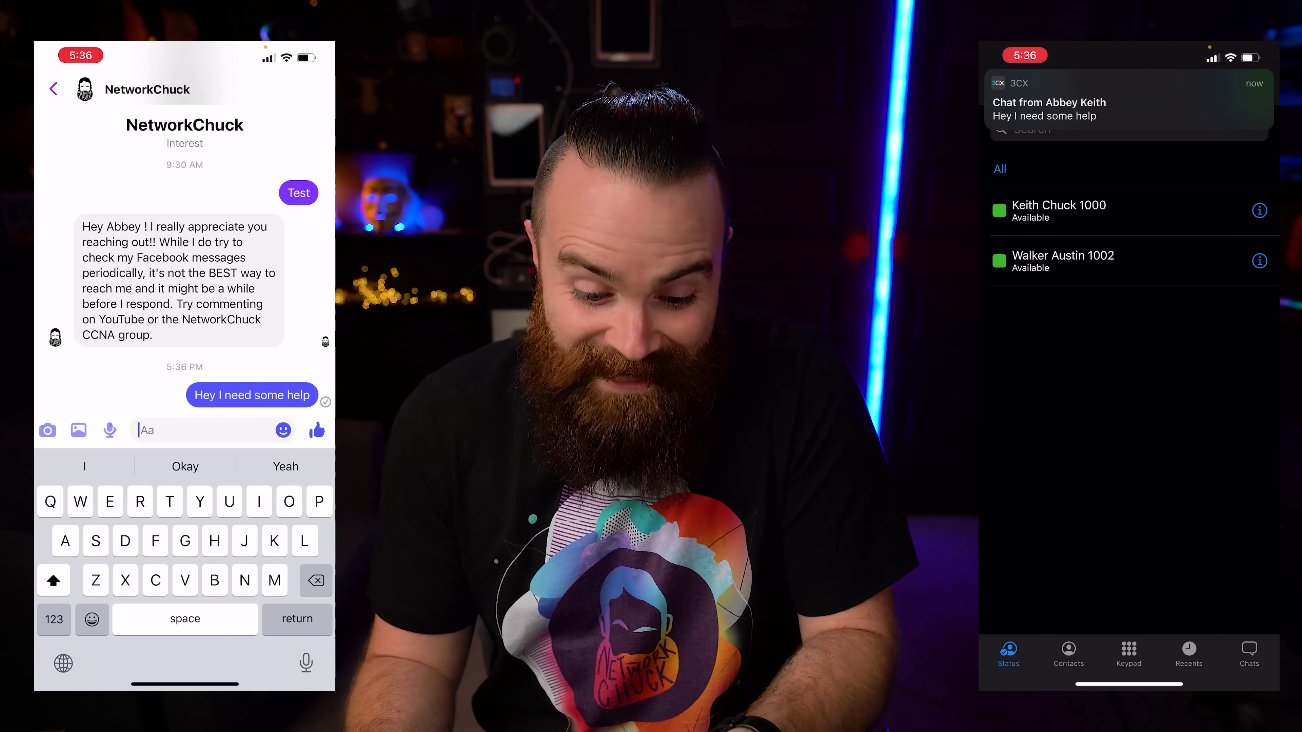
Step: In the 3CX mobile app, take ownership of the incoming Facebook chat, reply with a short greeting and close the conversation
left_click(1076, 213)
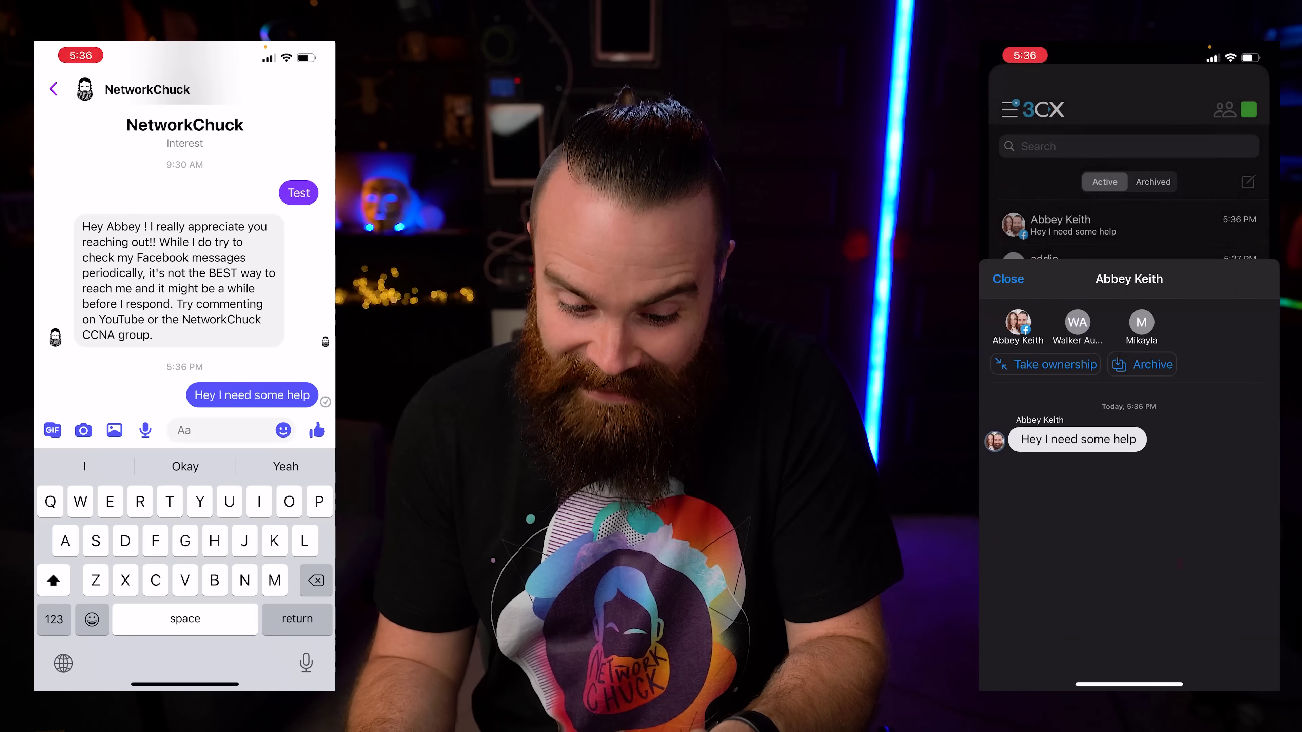
type("Hey abbey")
key("Return")
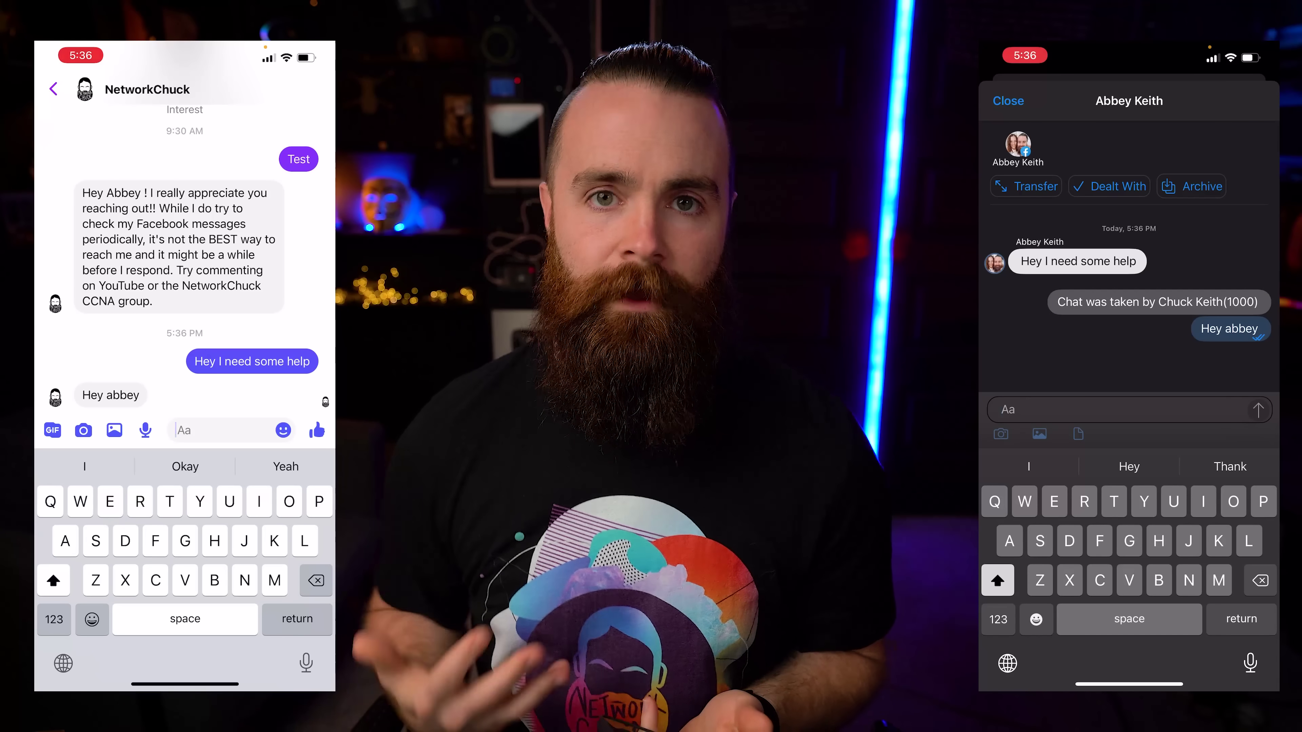
left_click(1008, 100)
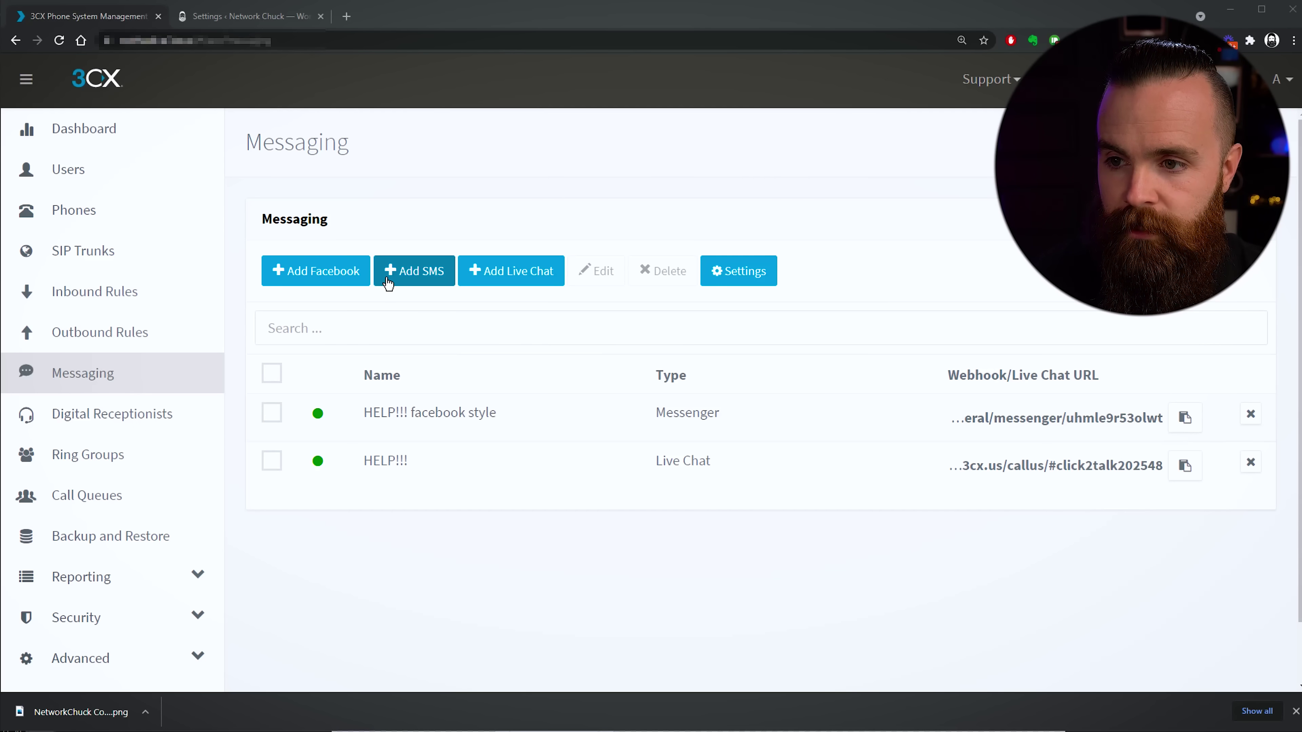
Step: Add a new SMS integration in 3CX with Twilio (SMS/MMS) as the provider
left_click(404, 277)
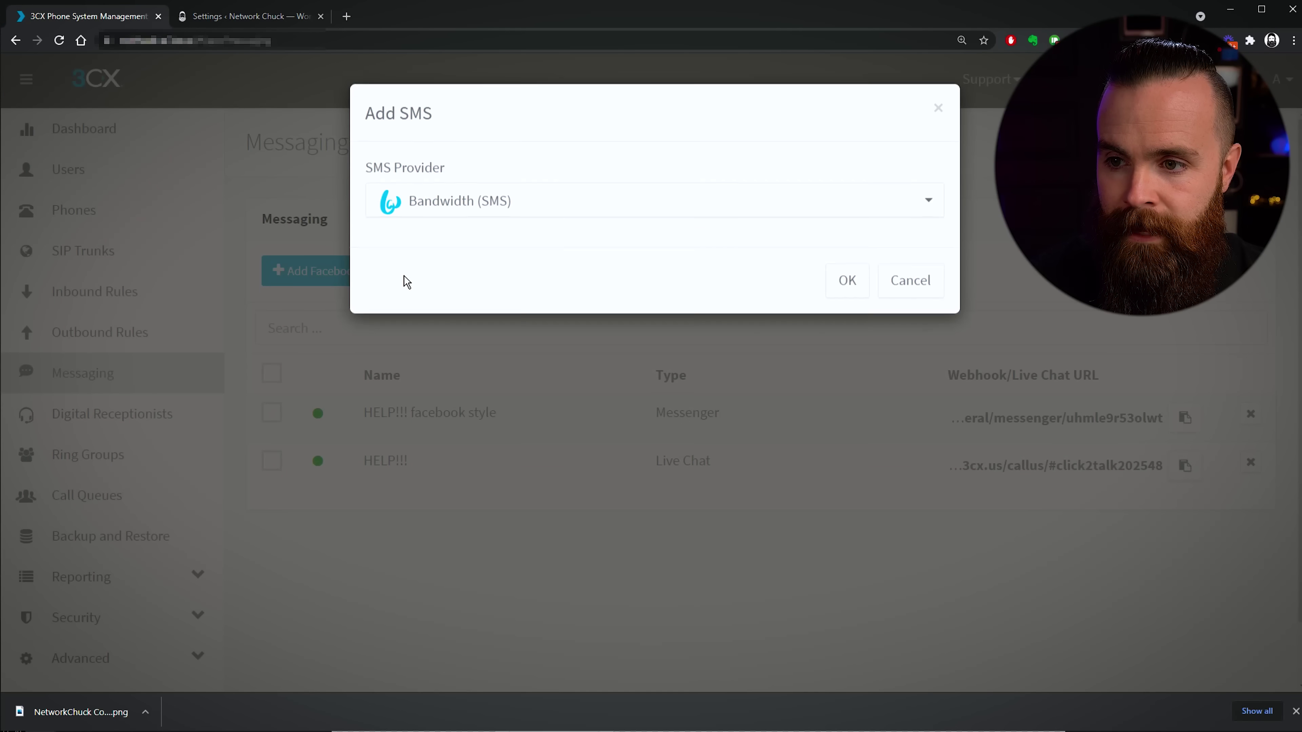
left_click(485, 200)
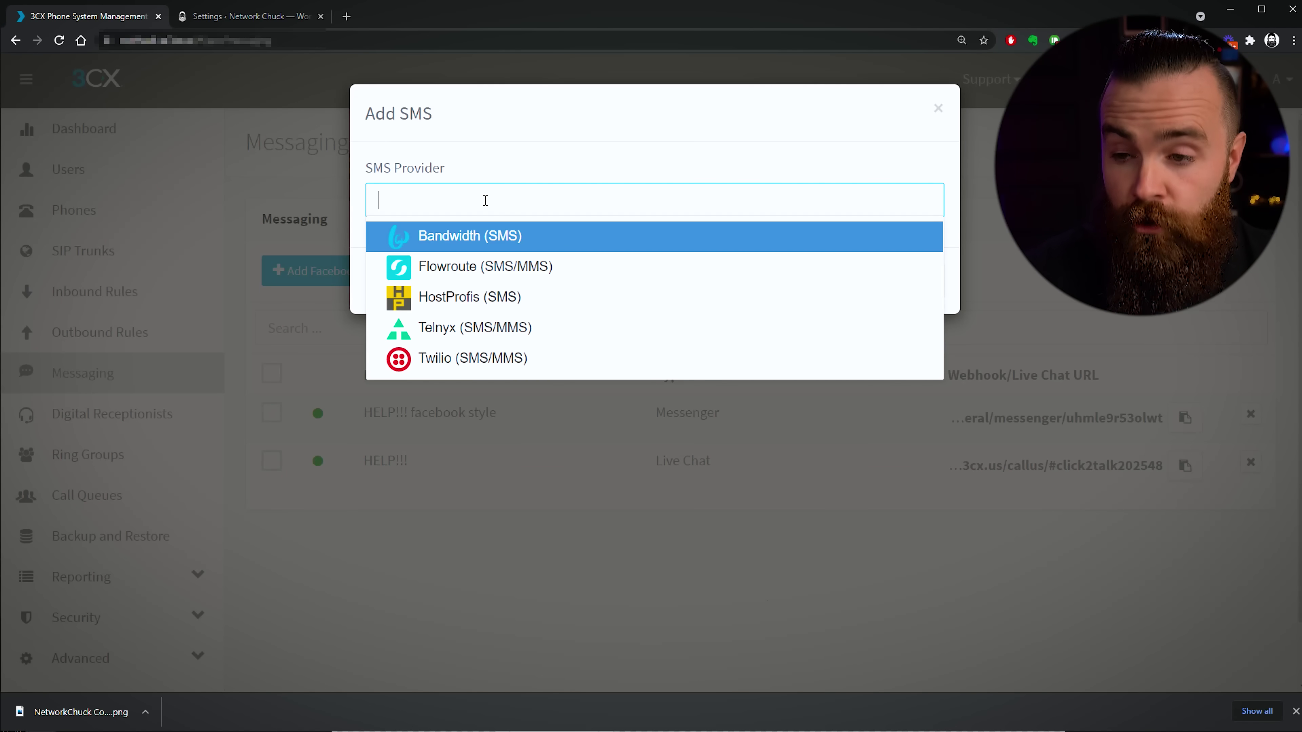
left_click(485, 359)
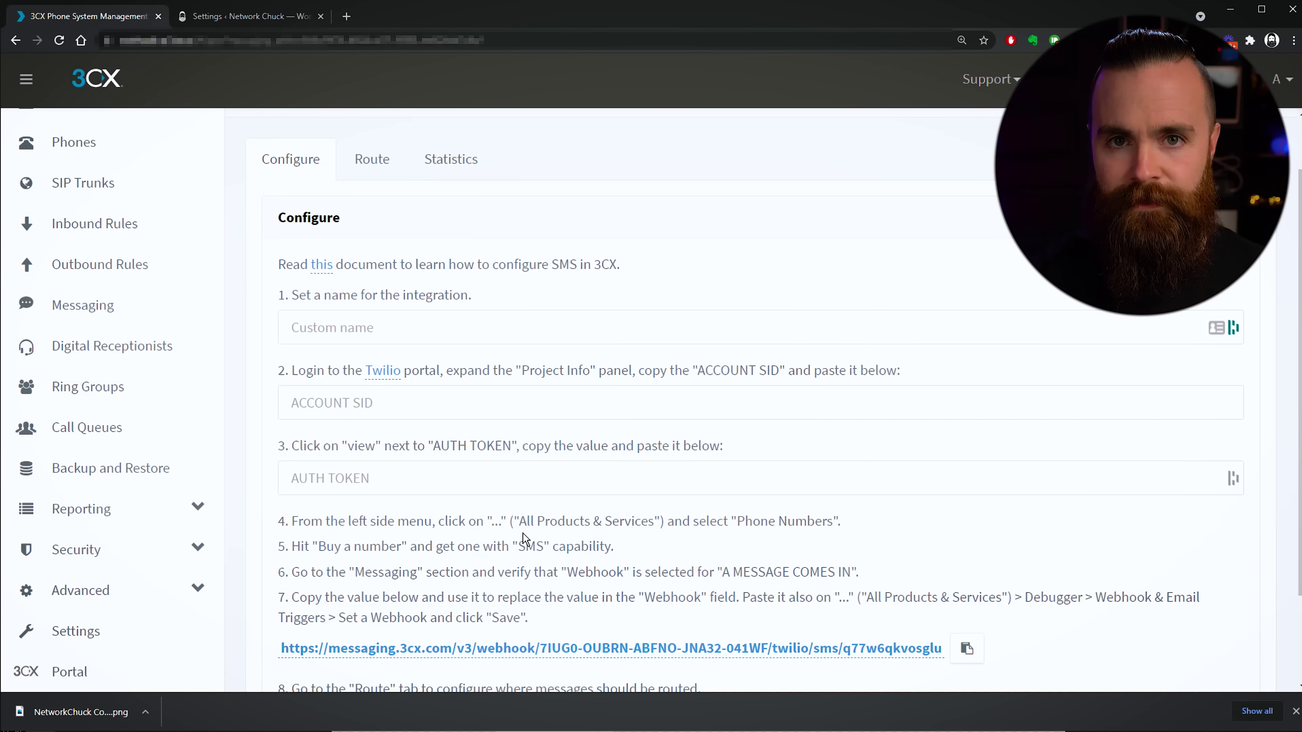
Step: Open the Twilio console at twilio.com in a new browser tab
left_click(563, 404)
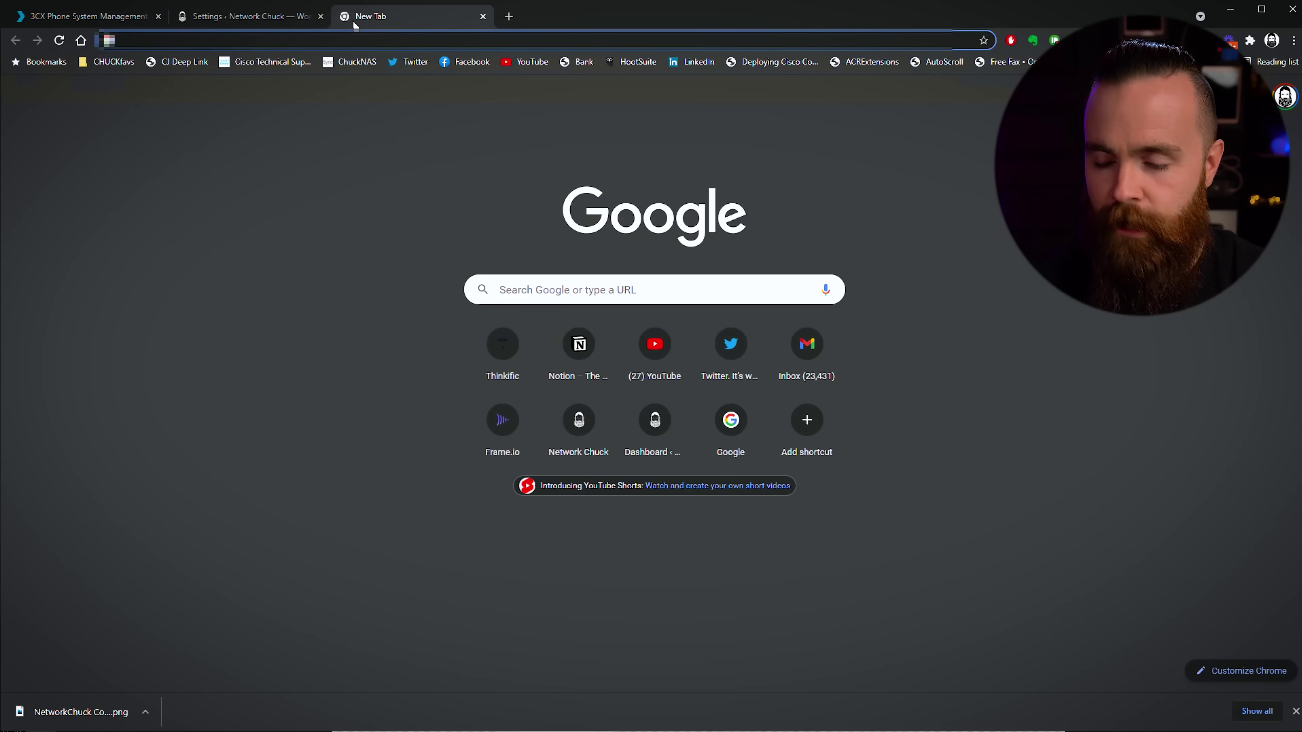
type("tw")
type("ilio.com")
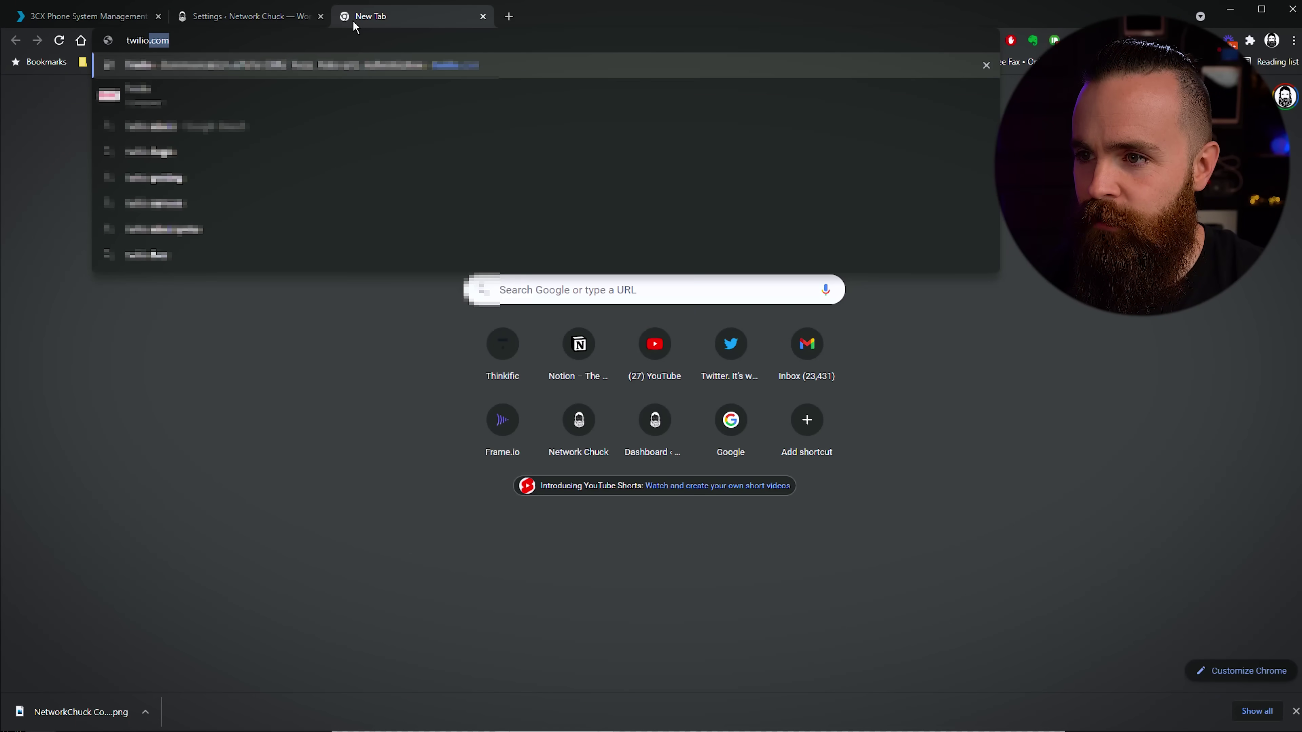
key("Return")
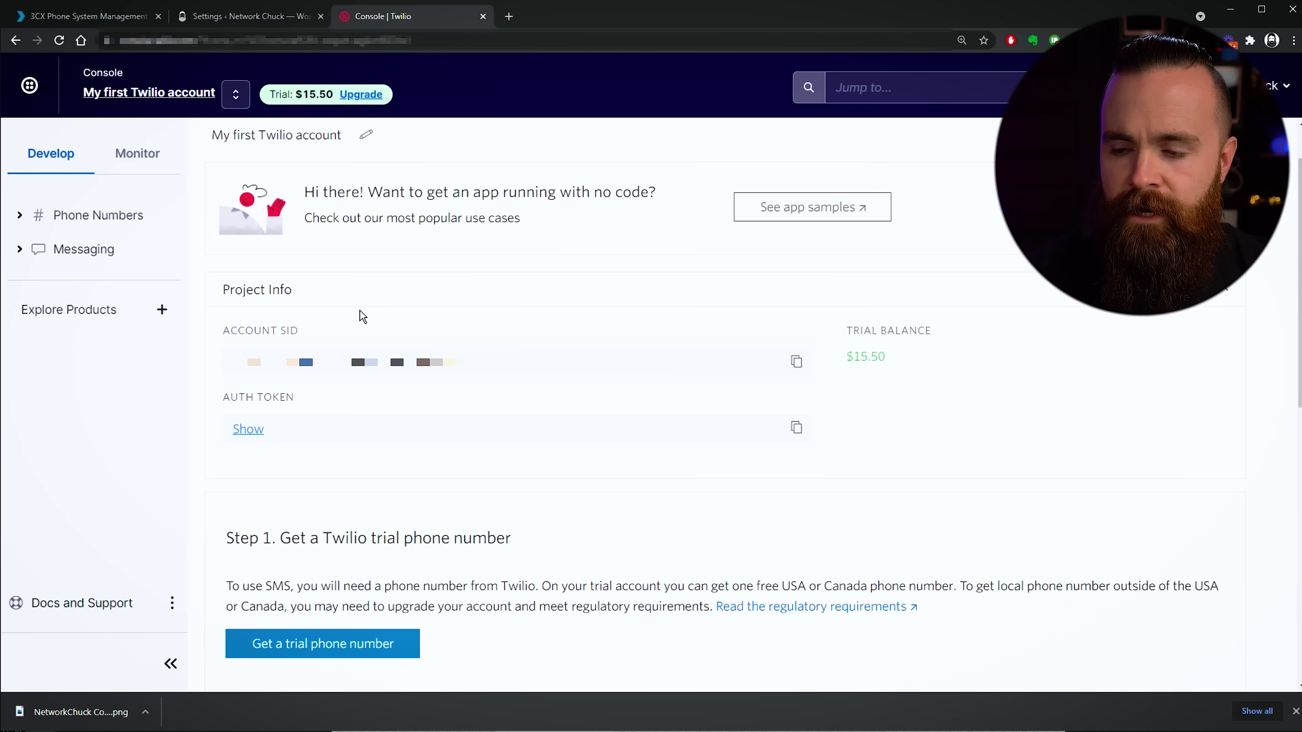
Step: Get a Twilio trial phone number, accepting the suggested United States number with voice, SMS and MMS
scroll(362, 316, "down", 5)
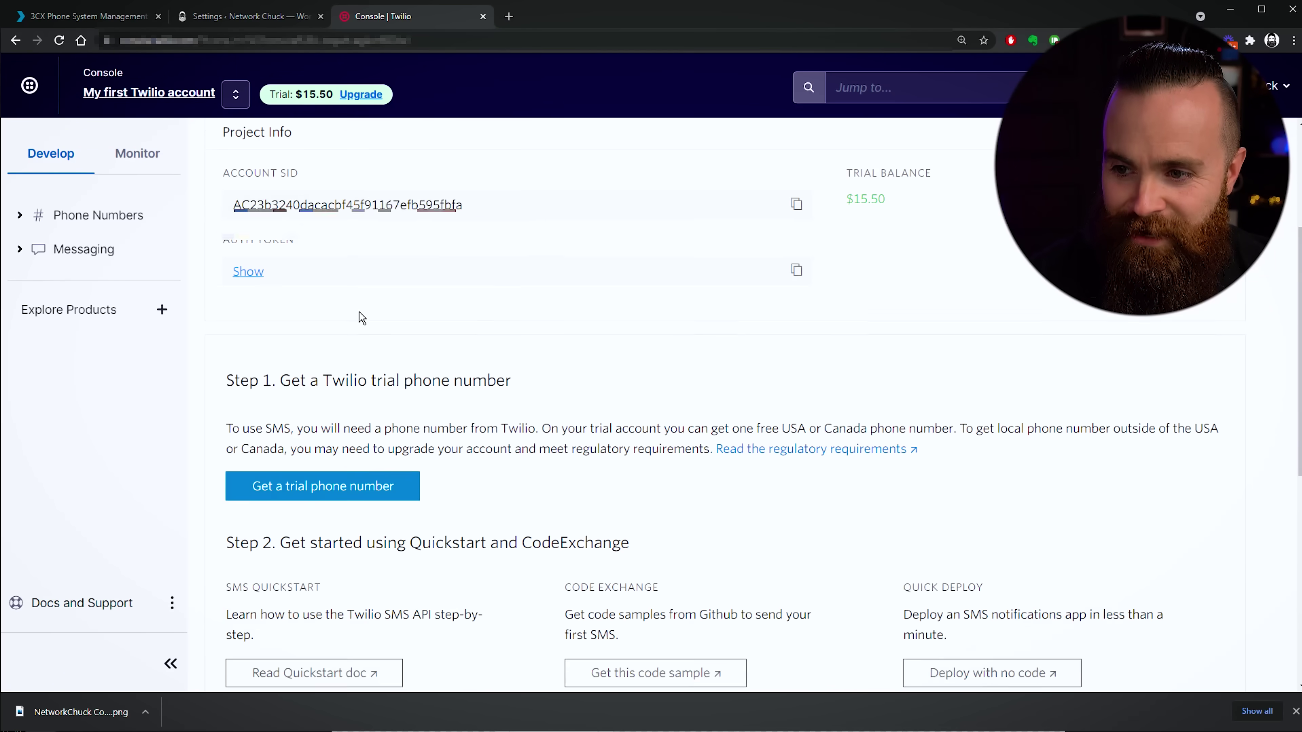
key("ctrl+plus")
key("ctrl+plus")
scroll(359, 256, "down", 6)
left_click_drag(388, 197, 755, 194)
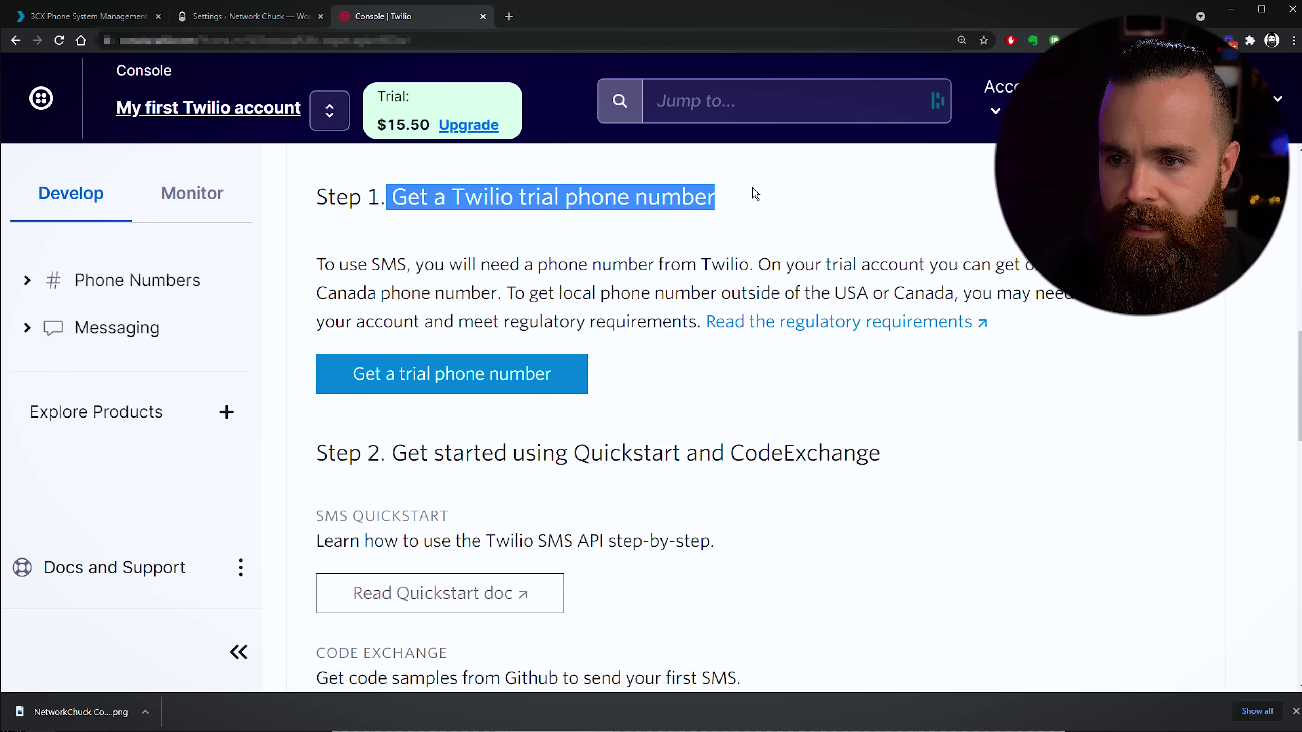
left_click(707, 197)
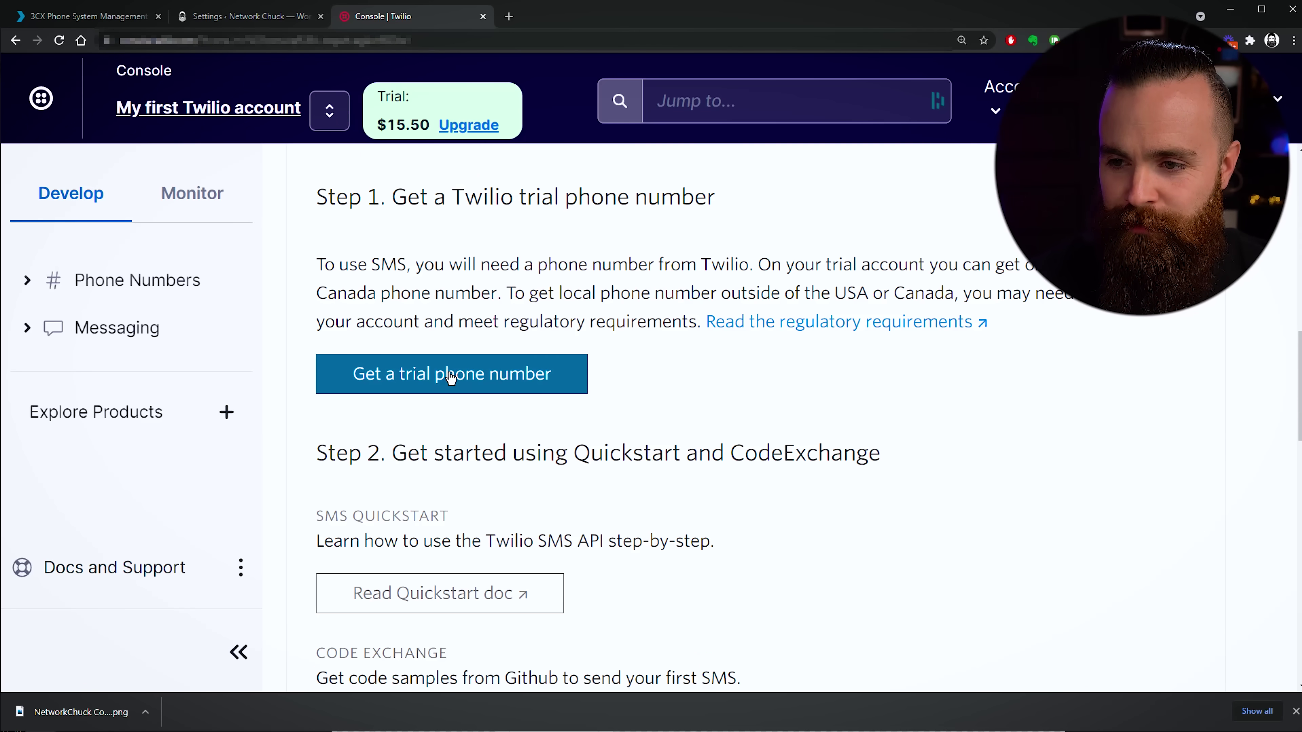
left_click(480, 388)
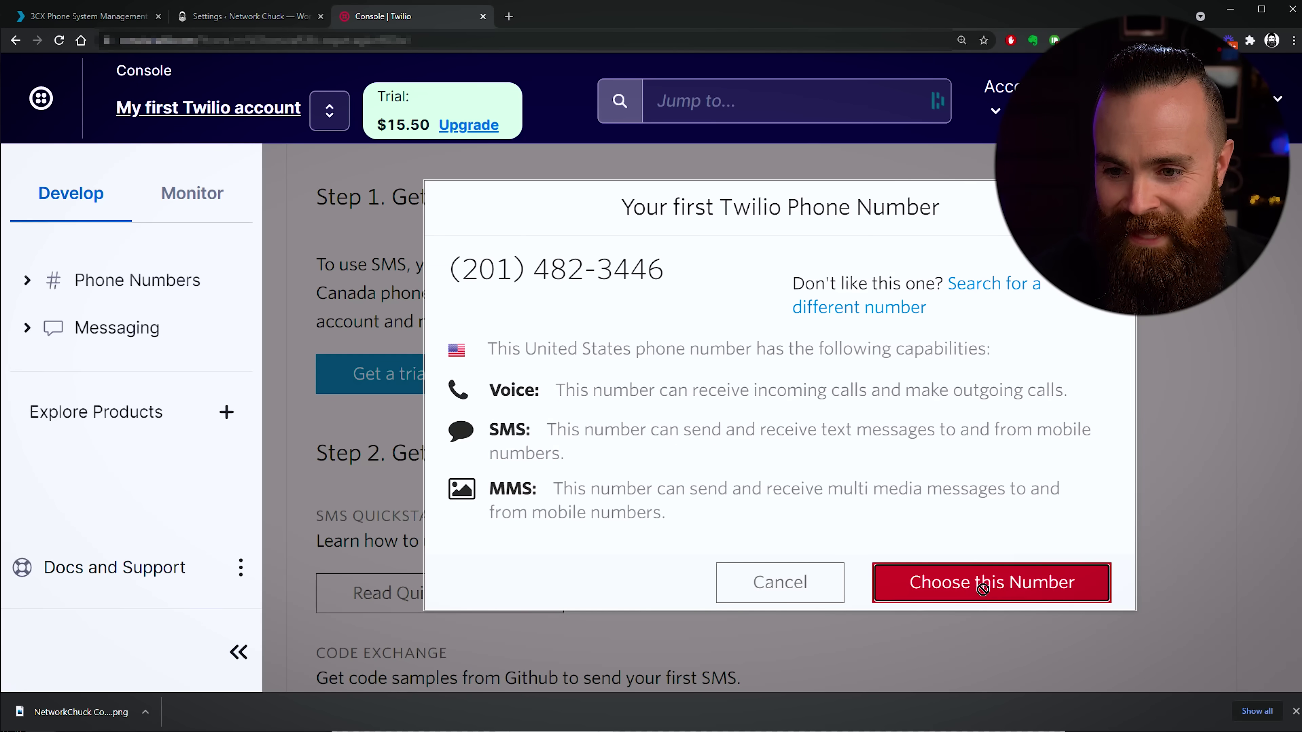
left_click(974, 577)
Step: Copy the Account SID from Twilio's Project Info and paste it into the 3CX integration's Account SID field
scroll(1027, 533, "up", 5)
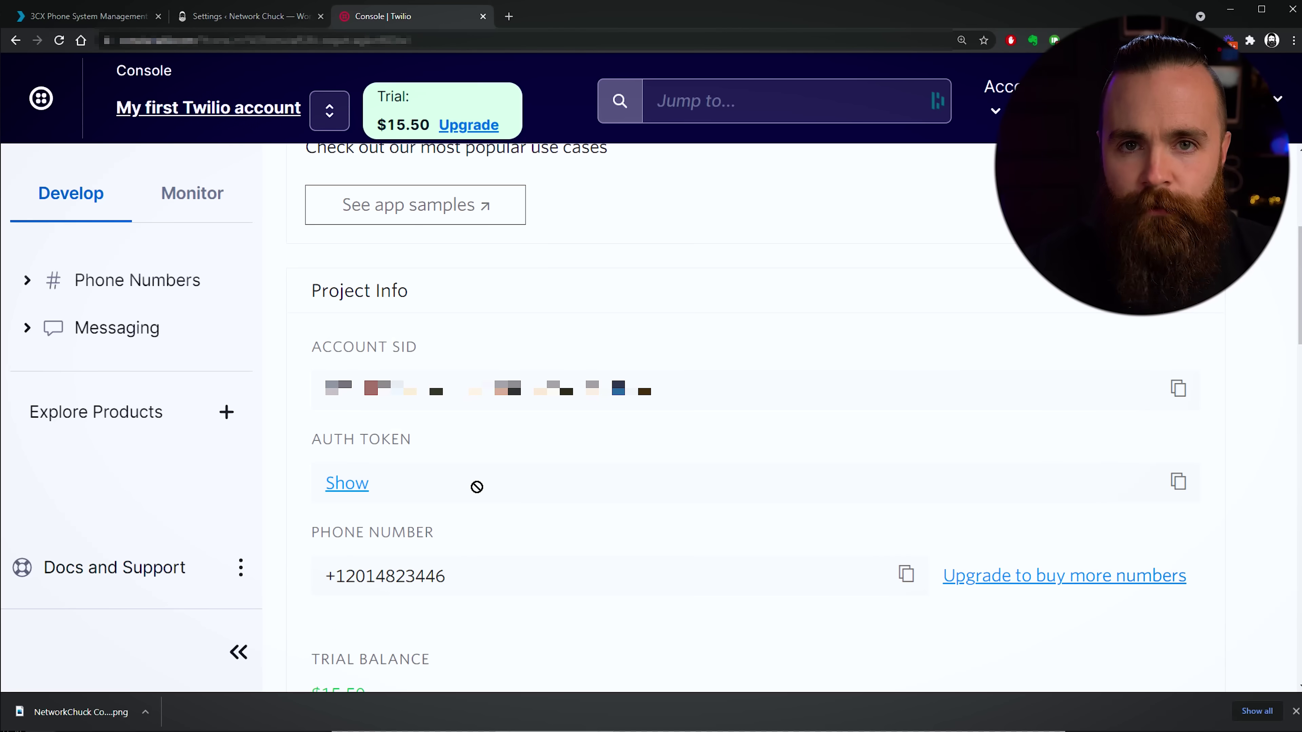
left_click_drag(311, 350, 435, 354)
left_click(1179, 390)
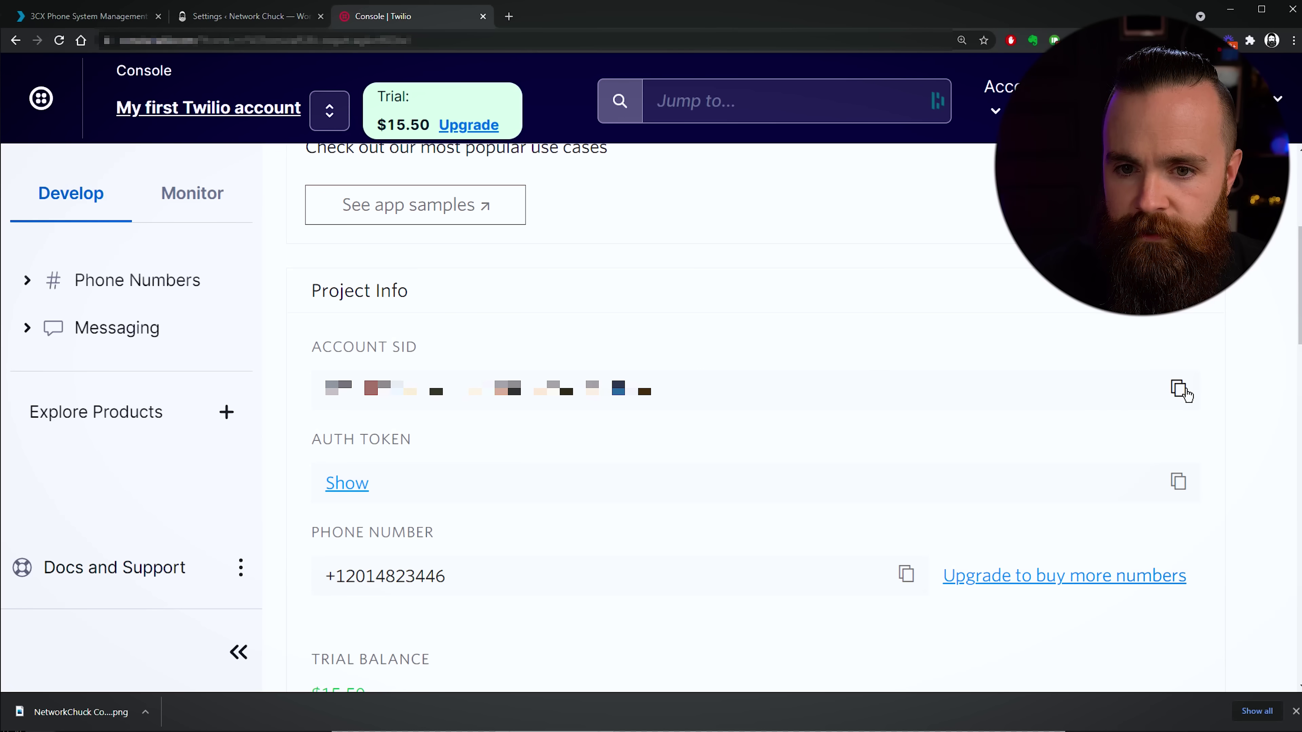
left_click(86, 19)
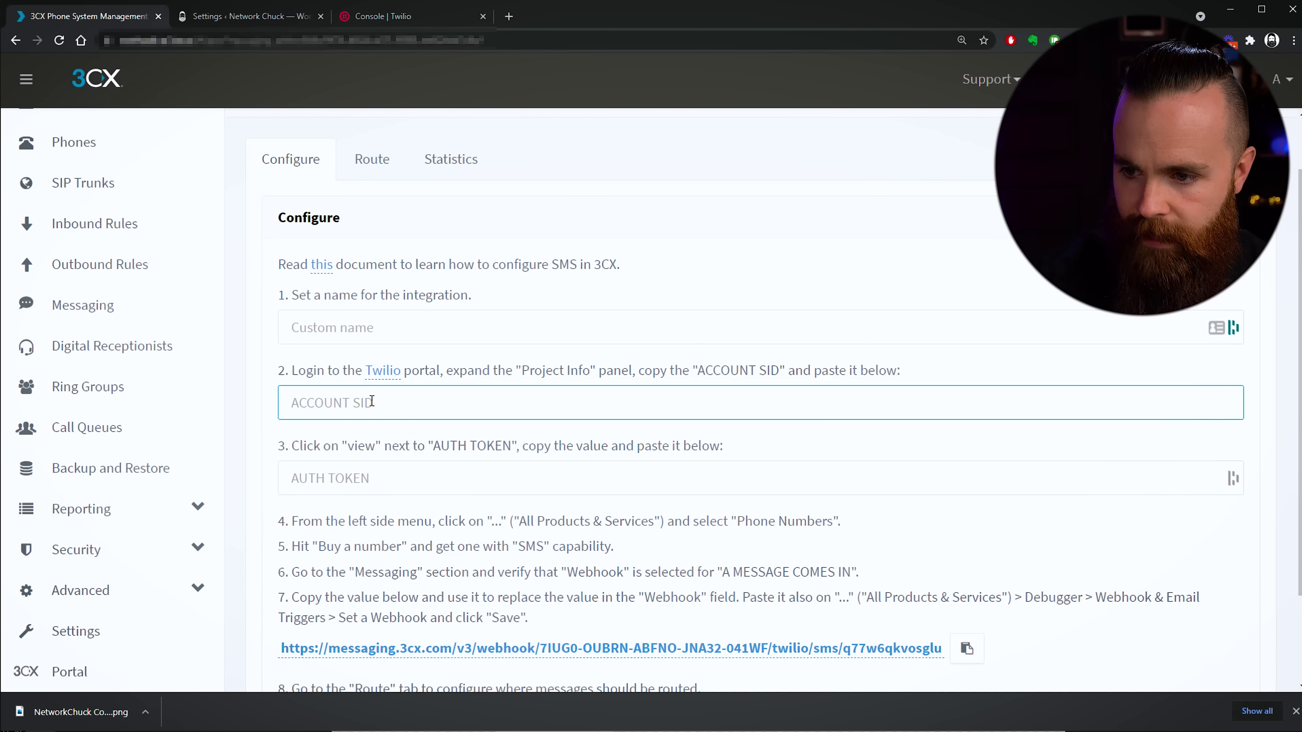
key("ctrl+v")
Step: Copy the auth token from Twilio into the 3CX integration's Auth Token field and name the integration "help SMS style"
left_click(369, 477)
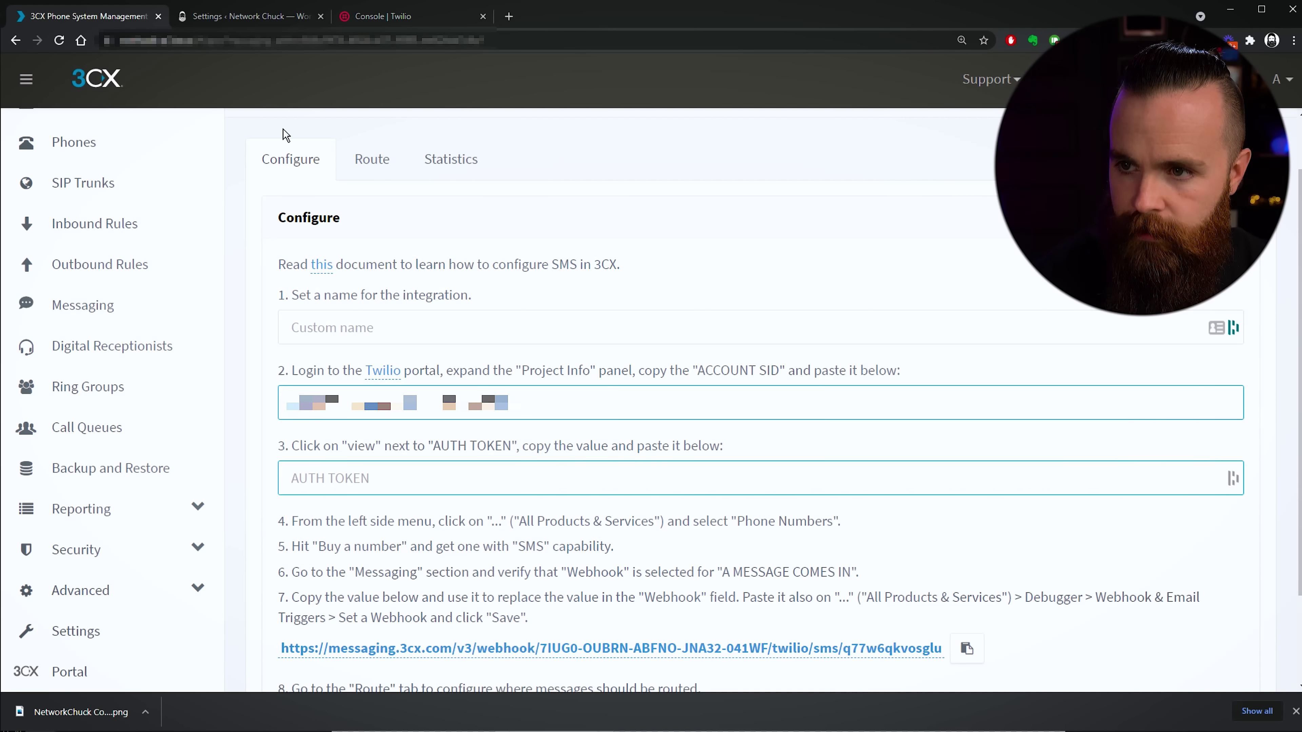
left_click(416, 19)
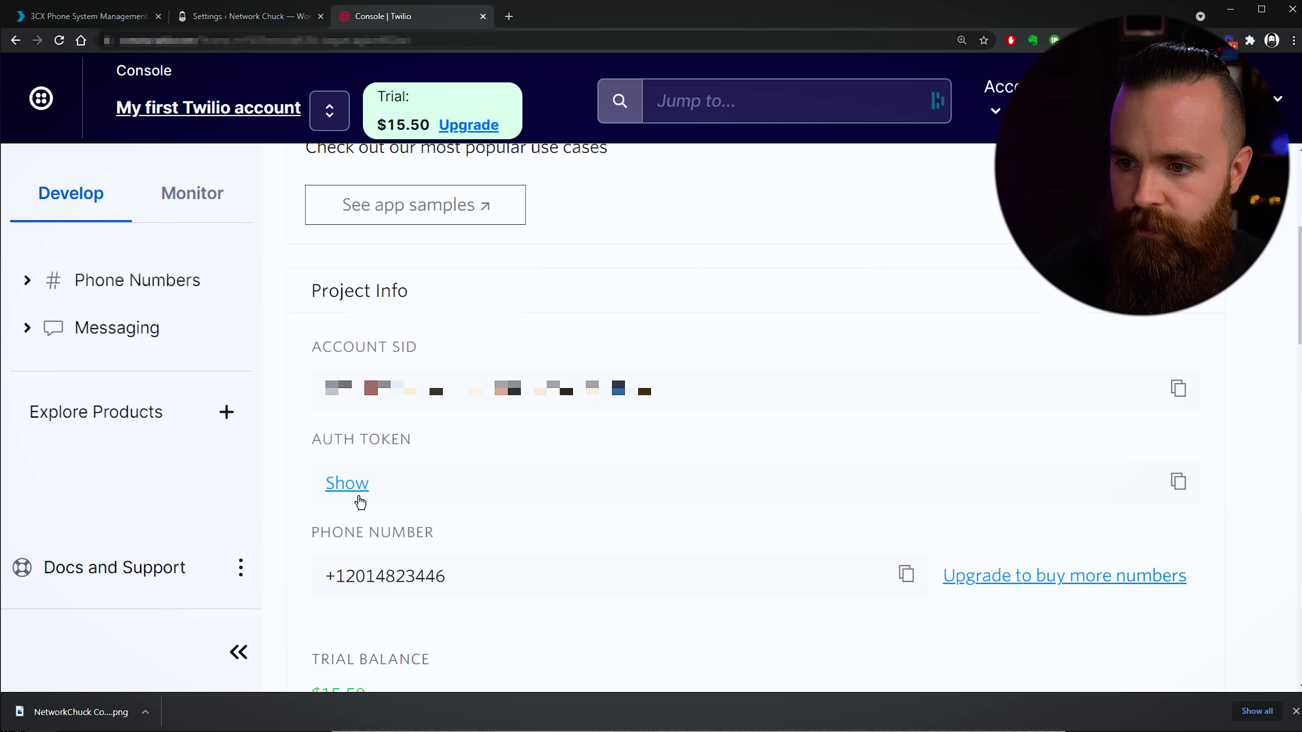
left_click(1178, 481)
left_click(86, 16)
key("ctrl+v")
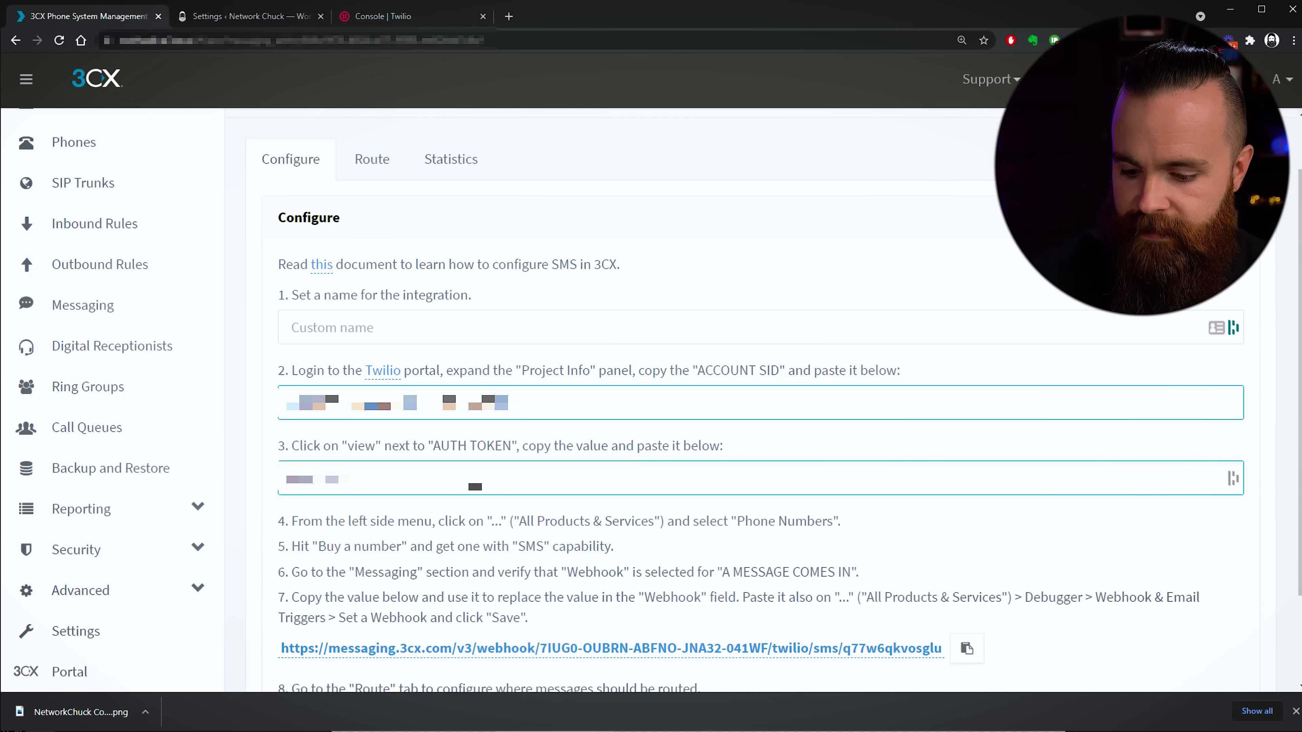
left_click(450, 320)
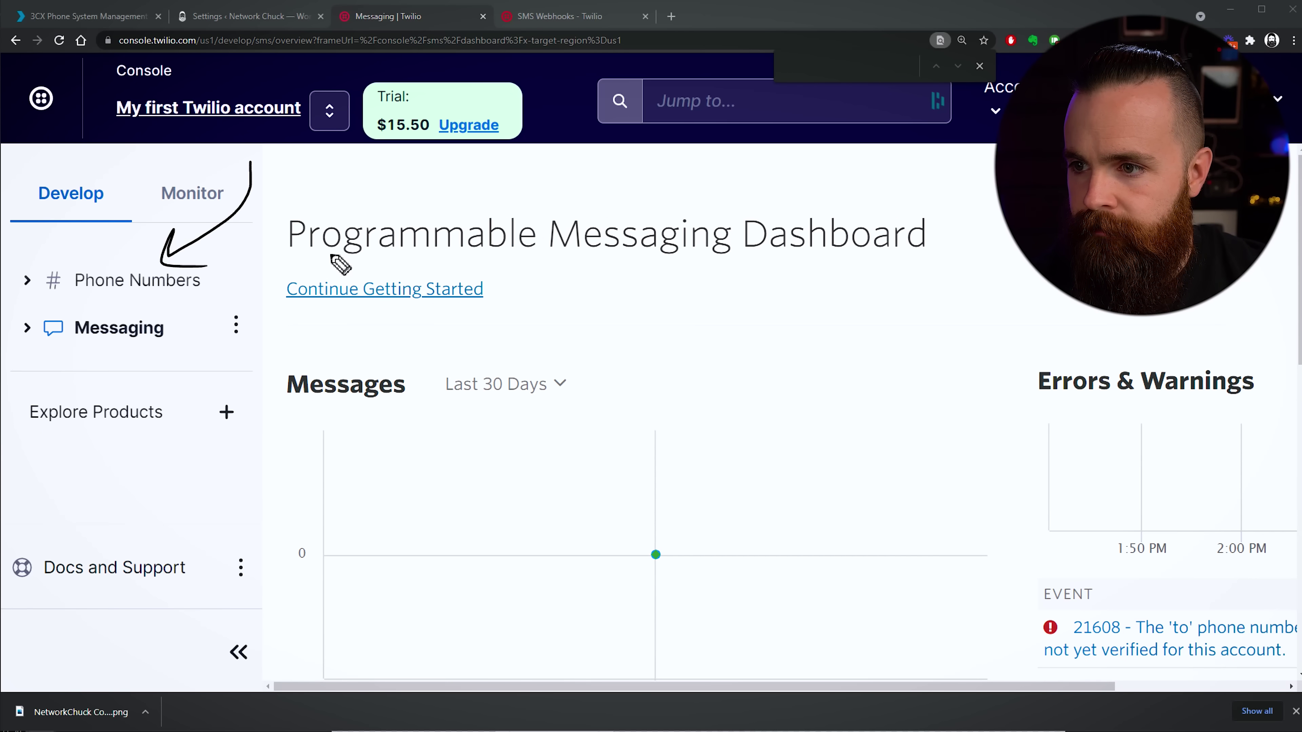
Step: In the Twilio console, open the active phone number's configuration and go to its Messaging section
left_click(28, 281)
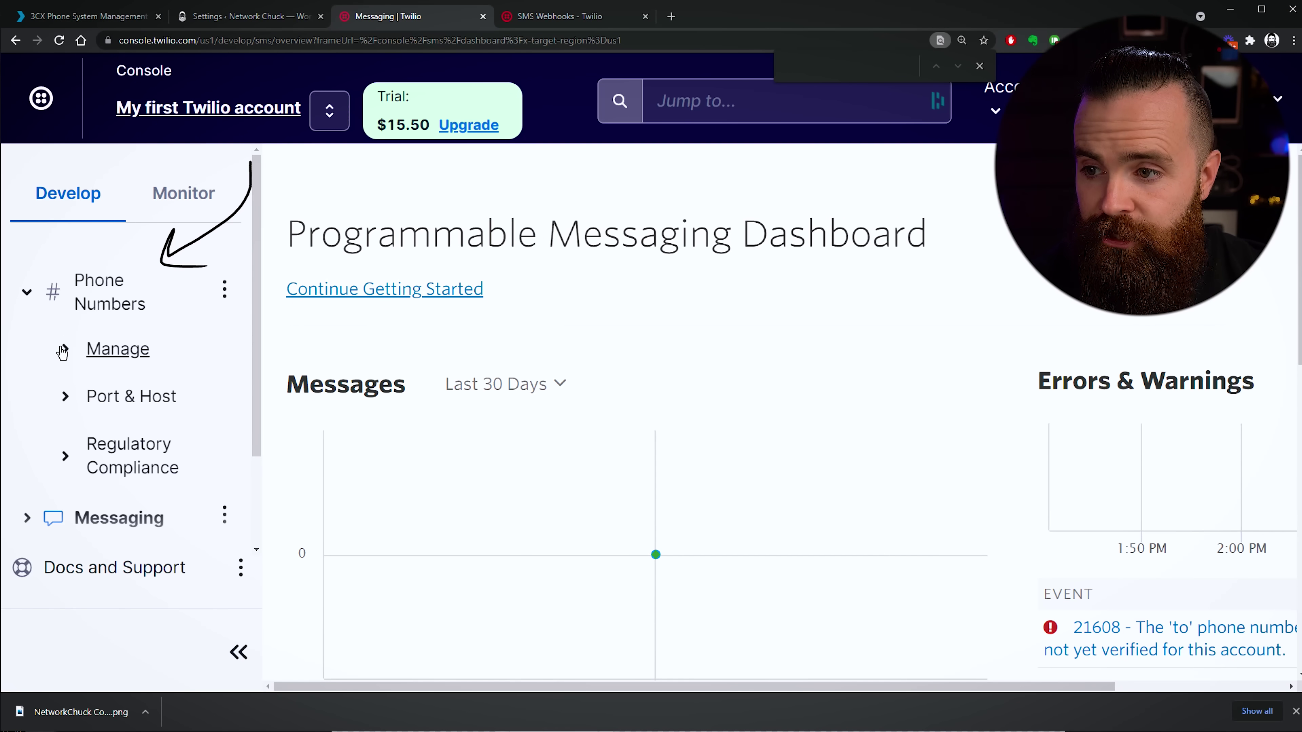
left_click(62, 352)
left_click(159, 402)
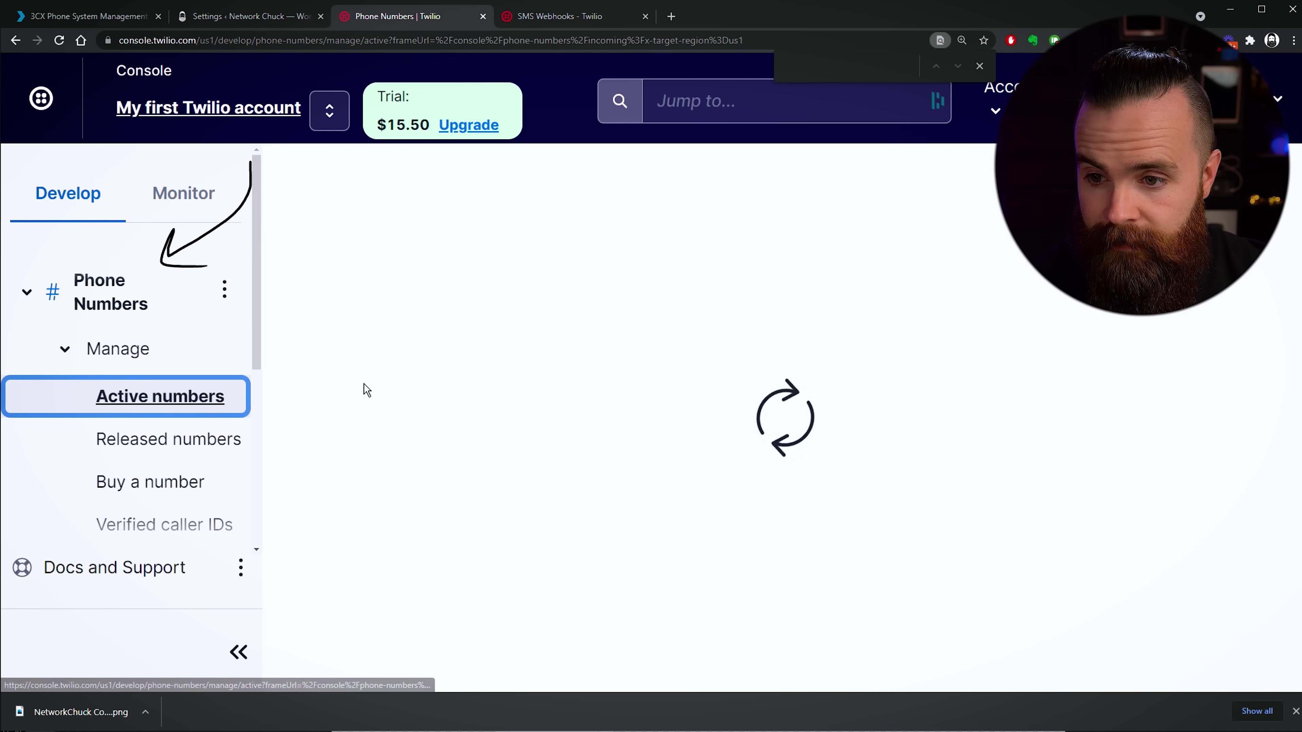
scroll(666, 384, "down", 2)
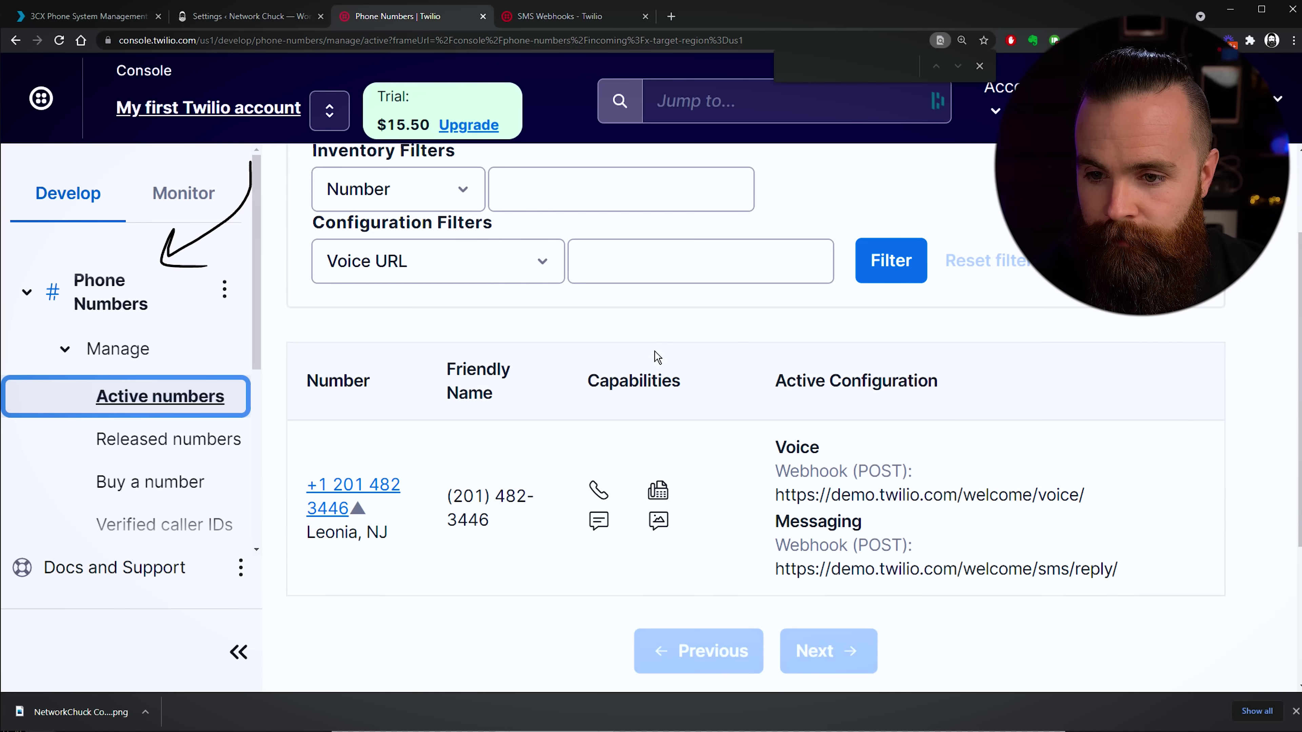
left_click(369, 485)
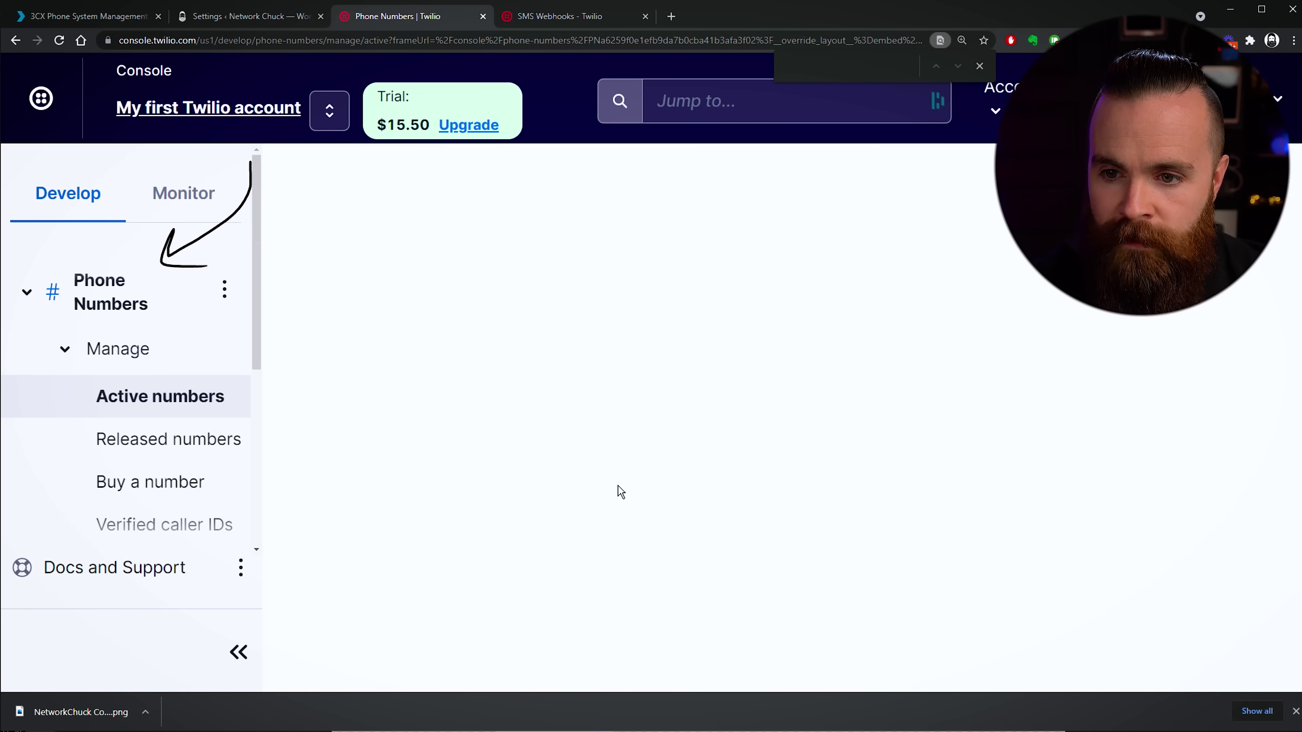
scroll(568, 358, "down", 15)
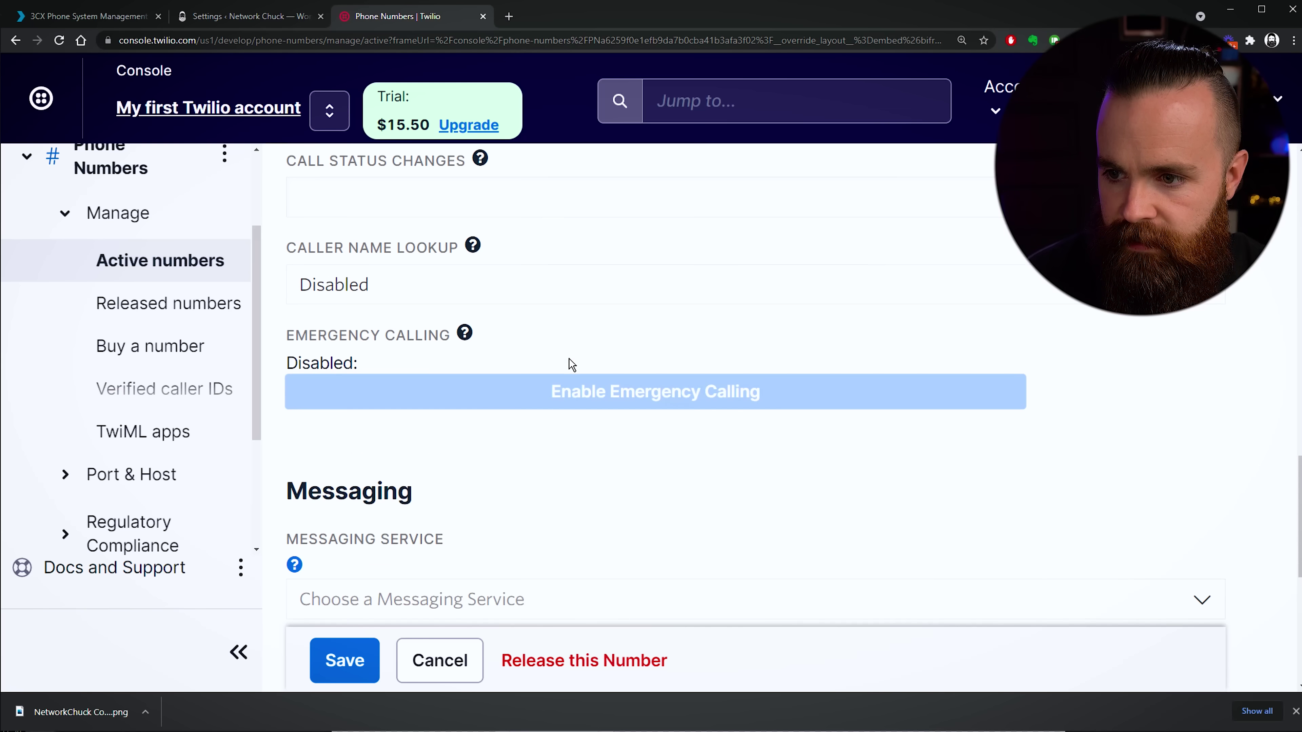
left_click_drag(349, 290, 435, 299)
scroll(436, 301, "down", 1)
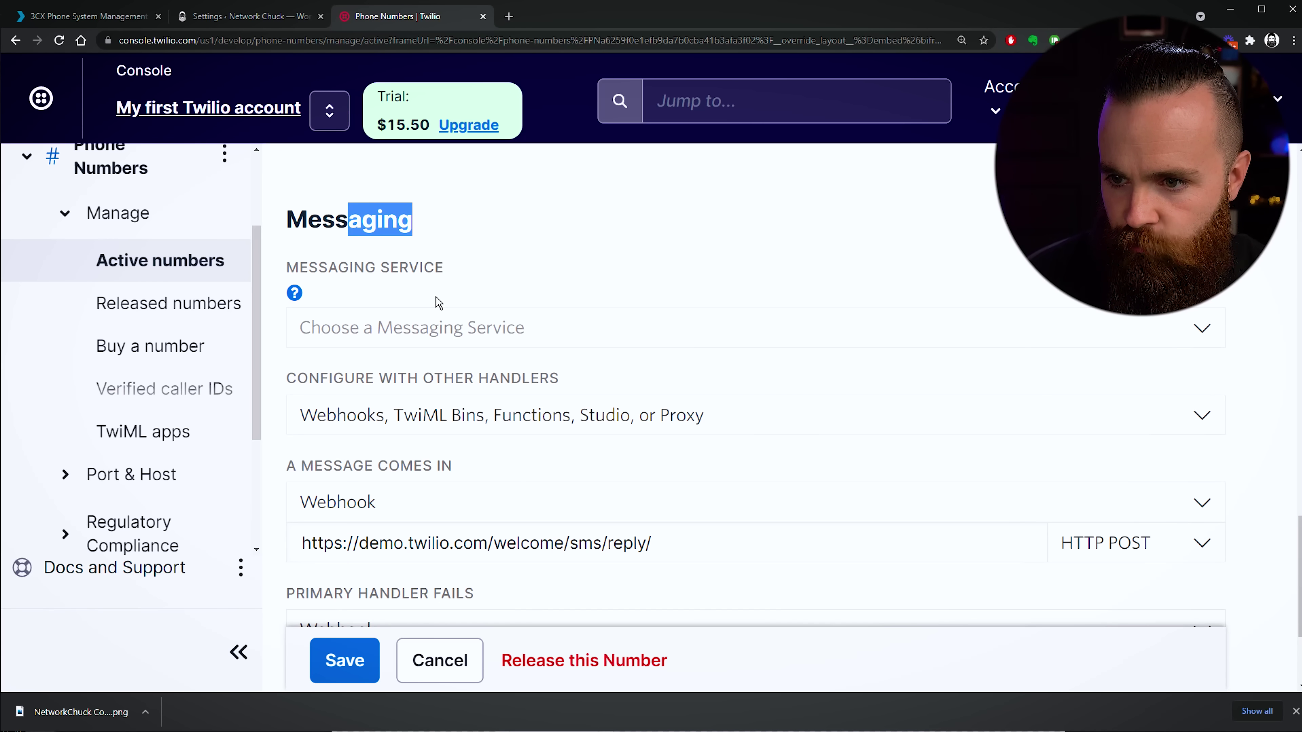
scroll(424, 323, "down", 1)
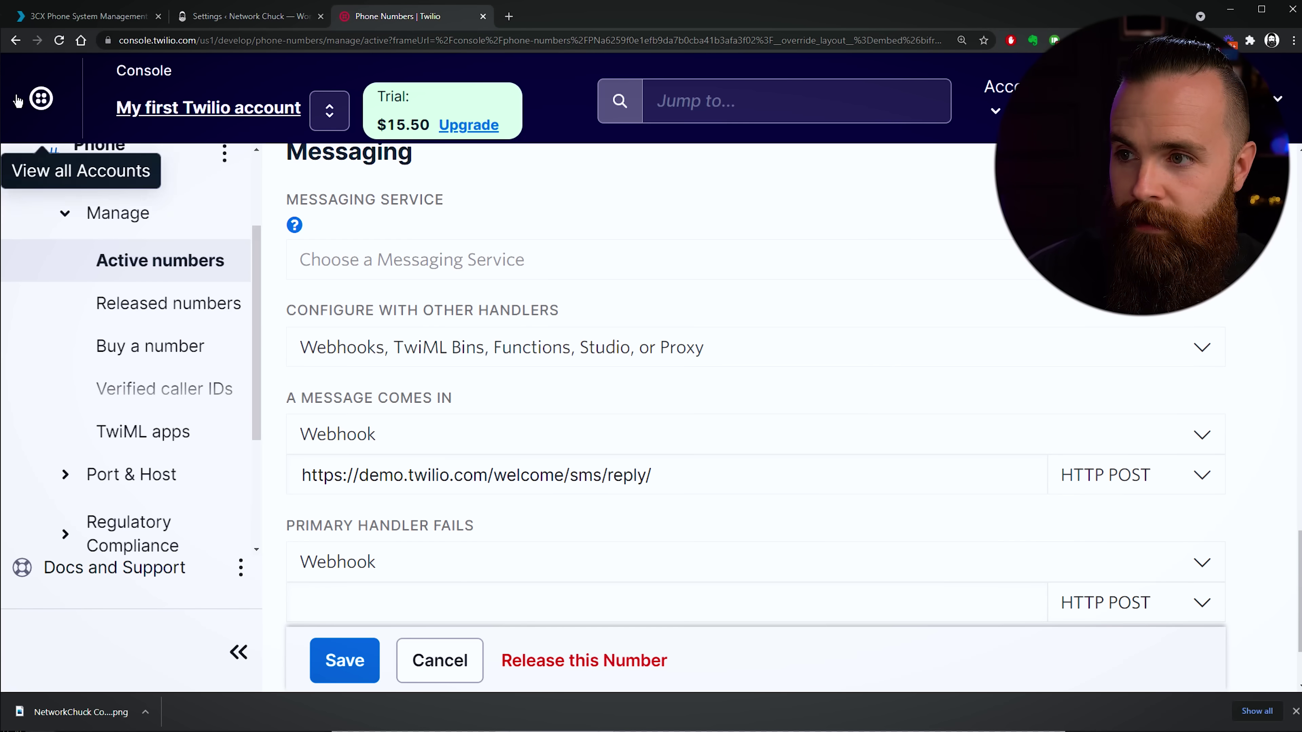
Step: Replace the Twilio number's incoming-message webhook with the webhook URL copied from the 3CX integration and save the number
left_click(65, 18)
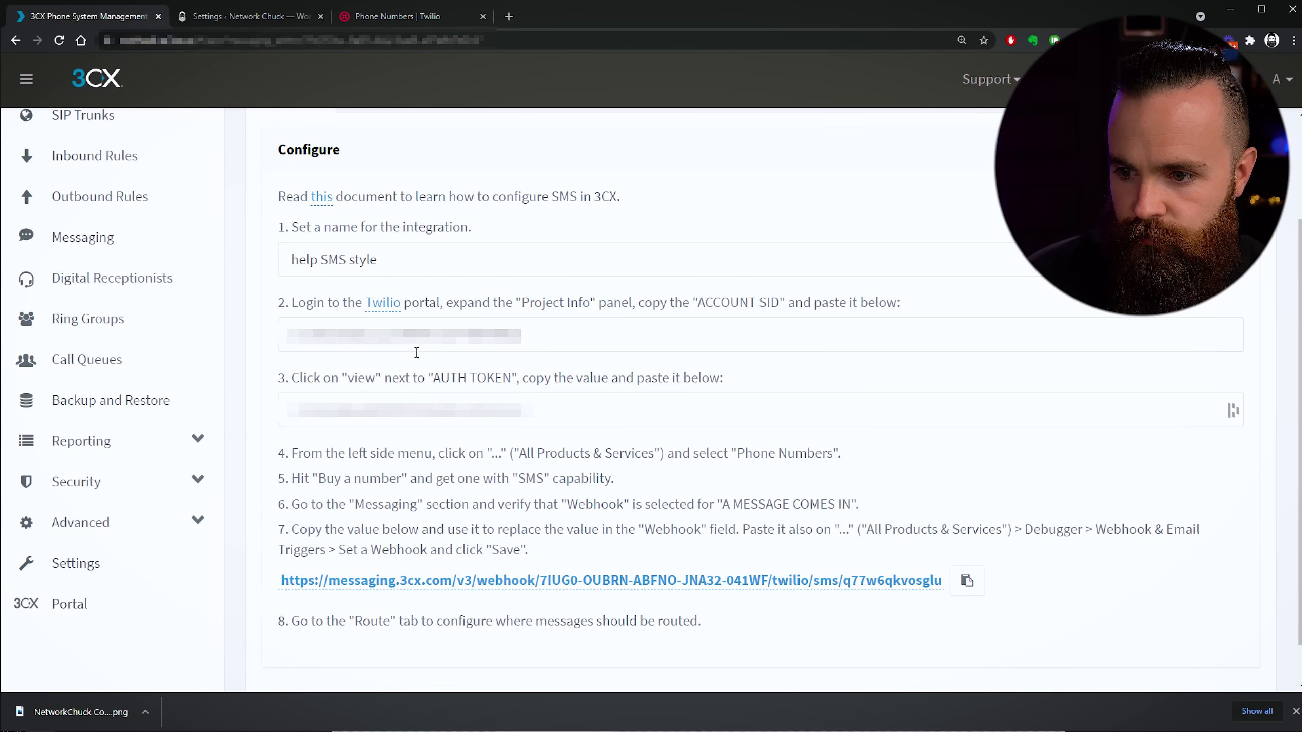
scroll(902, 528, "down", 1)
left_click(967, 544)
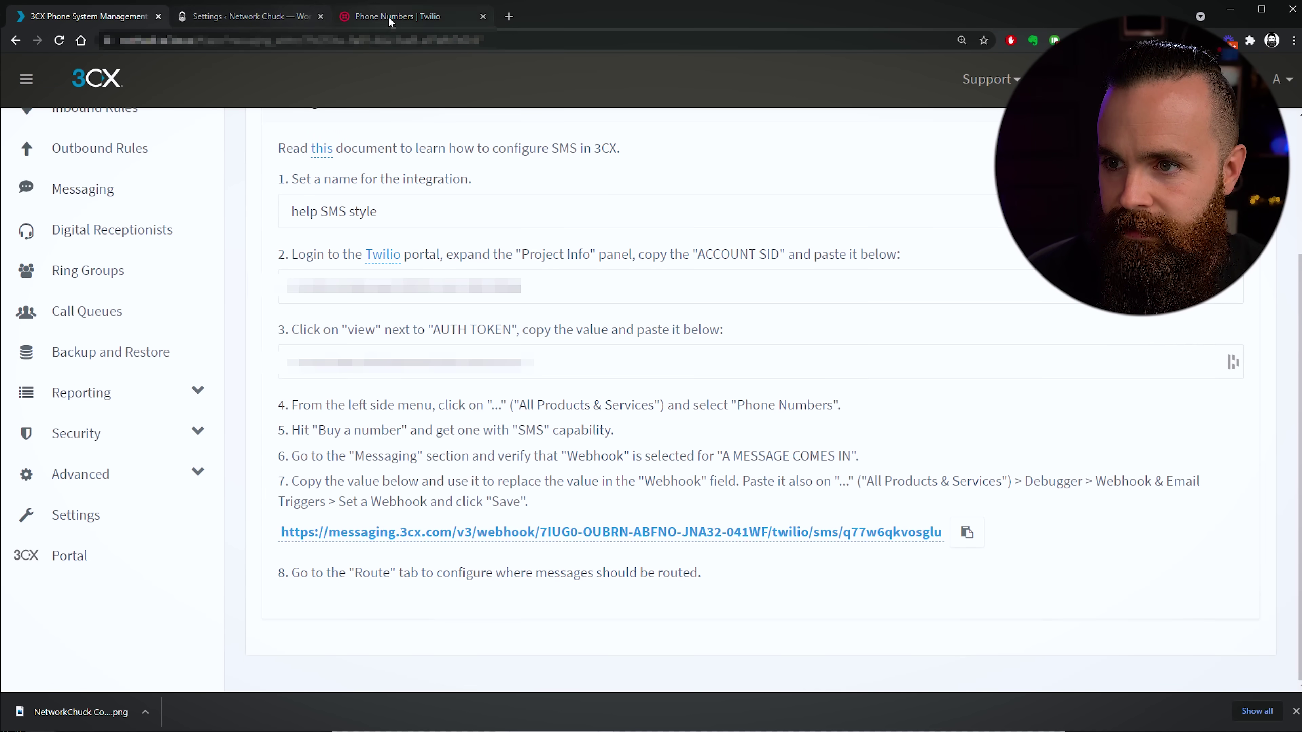
left_click(390, 18)
triple_click(427, 477)
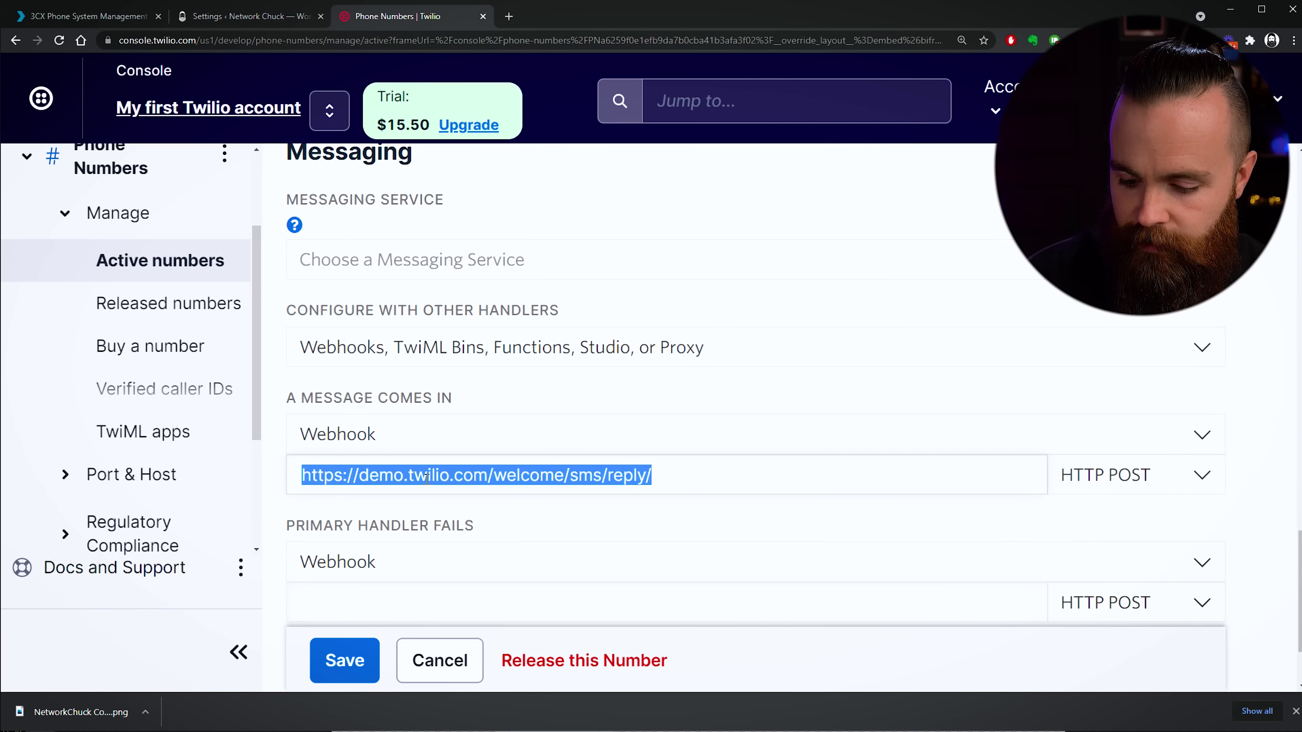
key("ctrl+v")
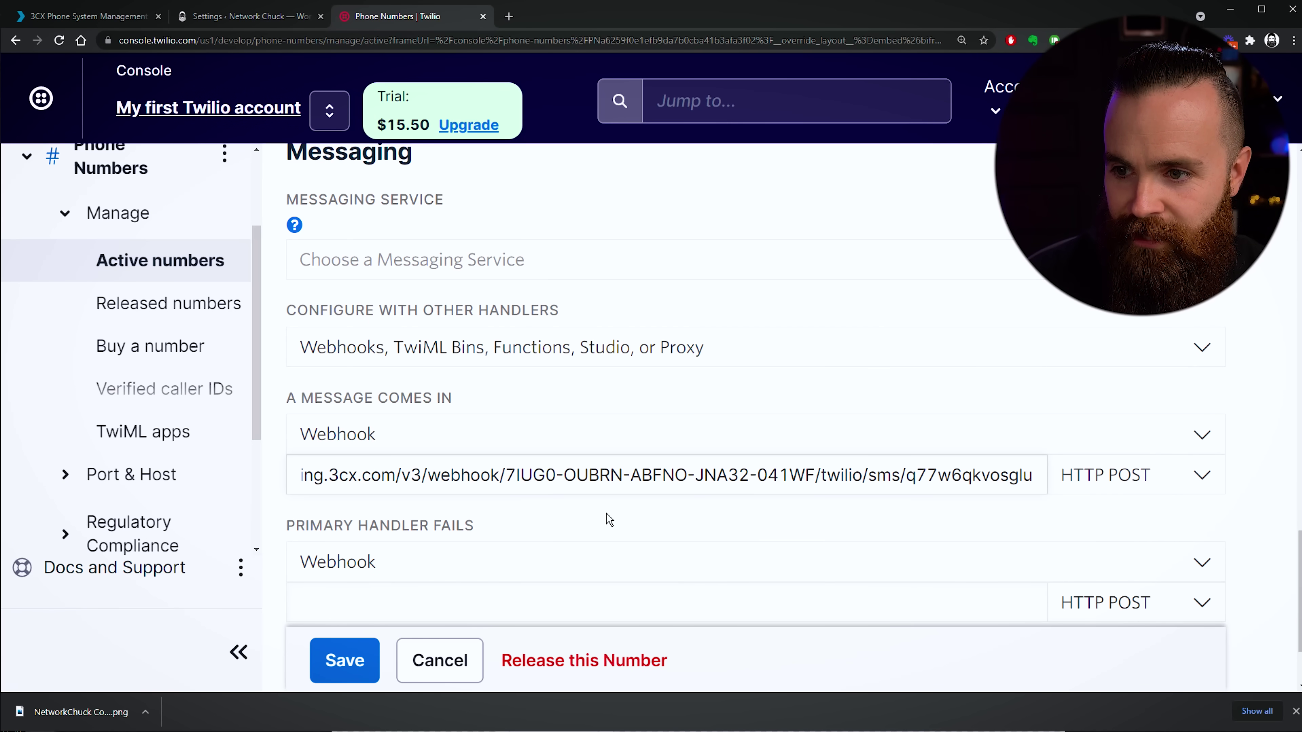
left_click(371, 660)
Step: Switch back to 3CX and open the Twilio integration's route settings with the instructions for receiving messages
left_click(87, 16)
scroll(395, 272, "up", 1)
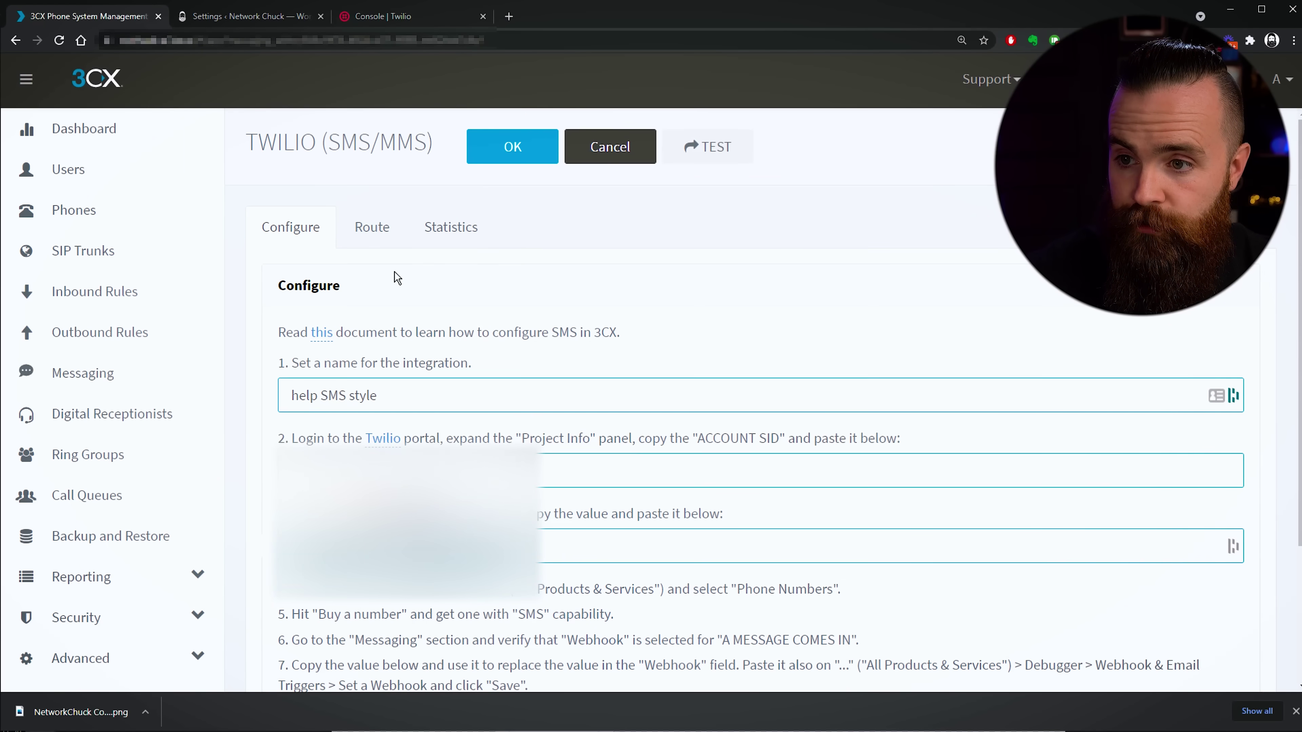
left_click(374, 228)
scroll(454, 495, "down", 2)
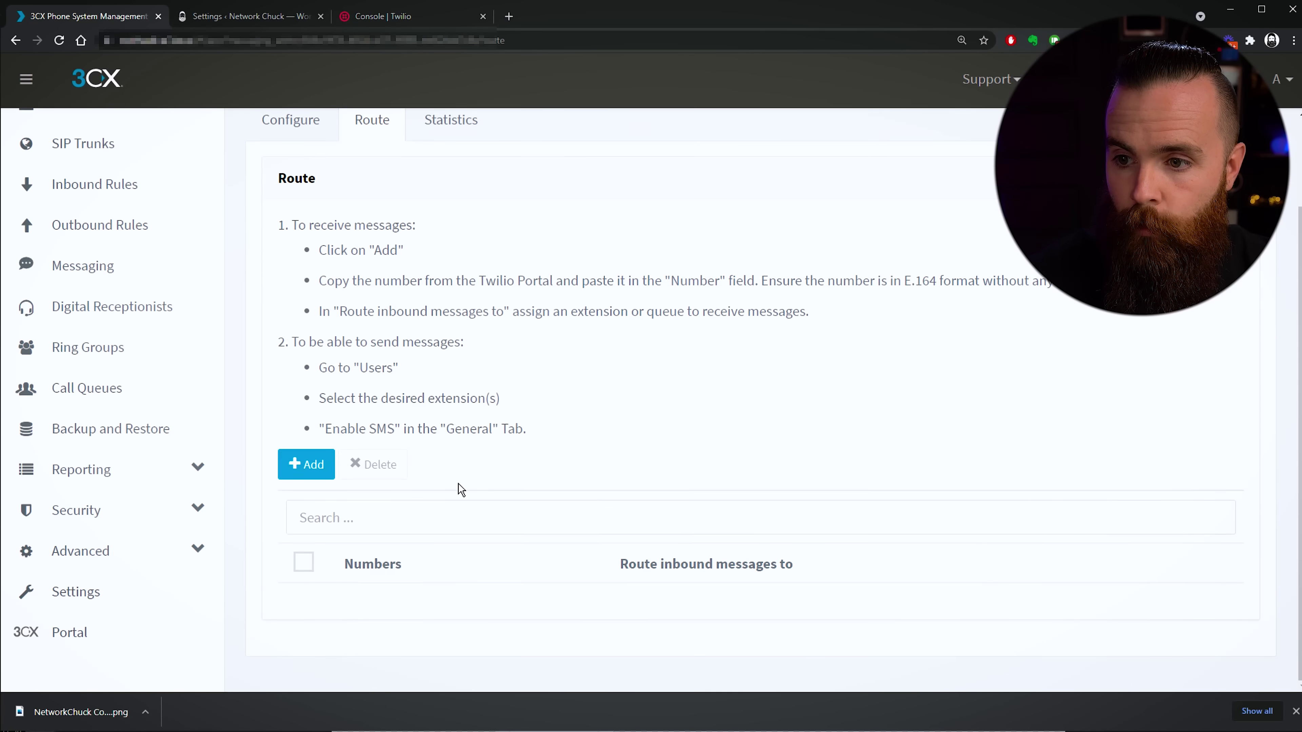
left_click(415, 521)
left_click_drag(358, 251, 447, 252)
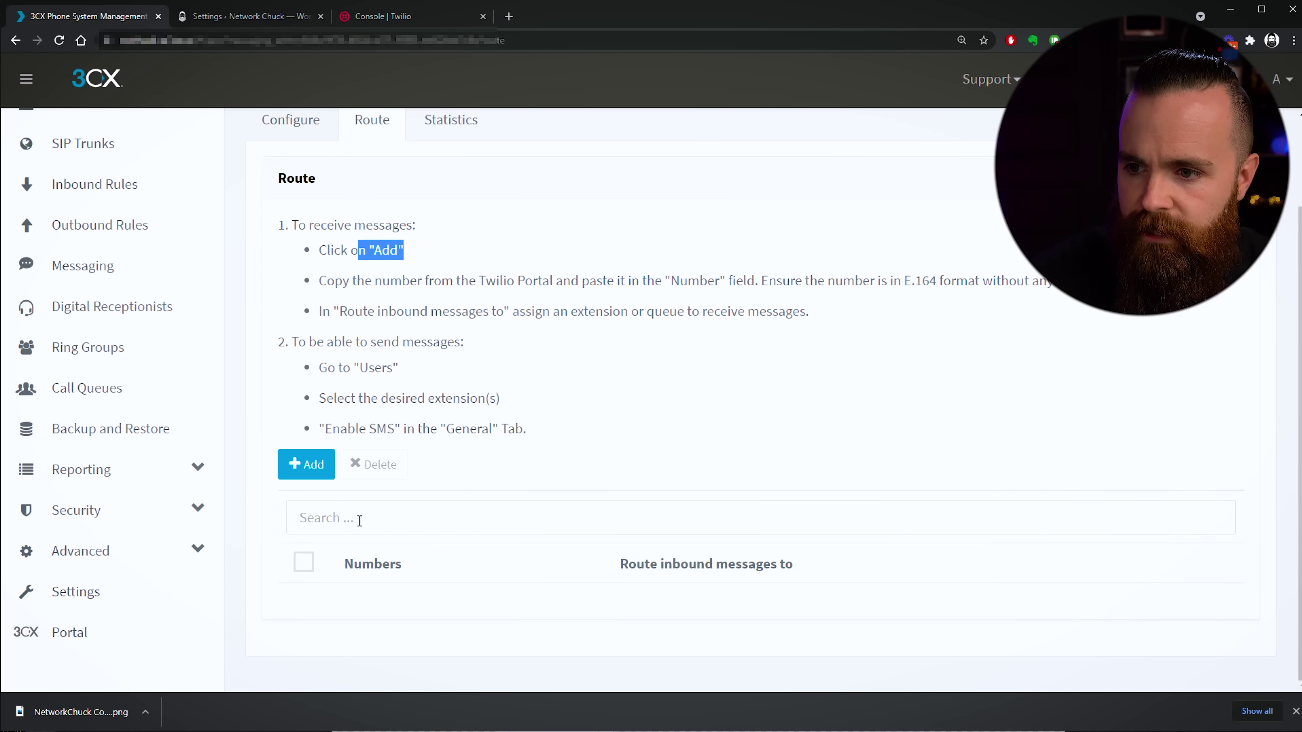
Step: Add an inbound message route in 3CX using the phone number copied from the Twilio console, directed to queue 8001 HELP!!
left_click(316, 470)
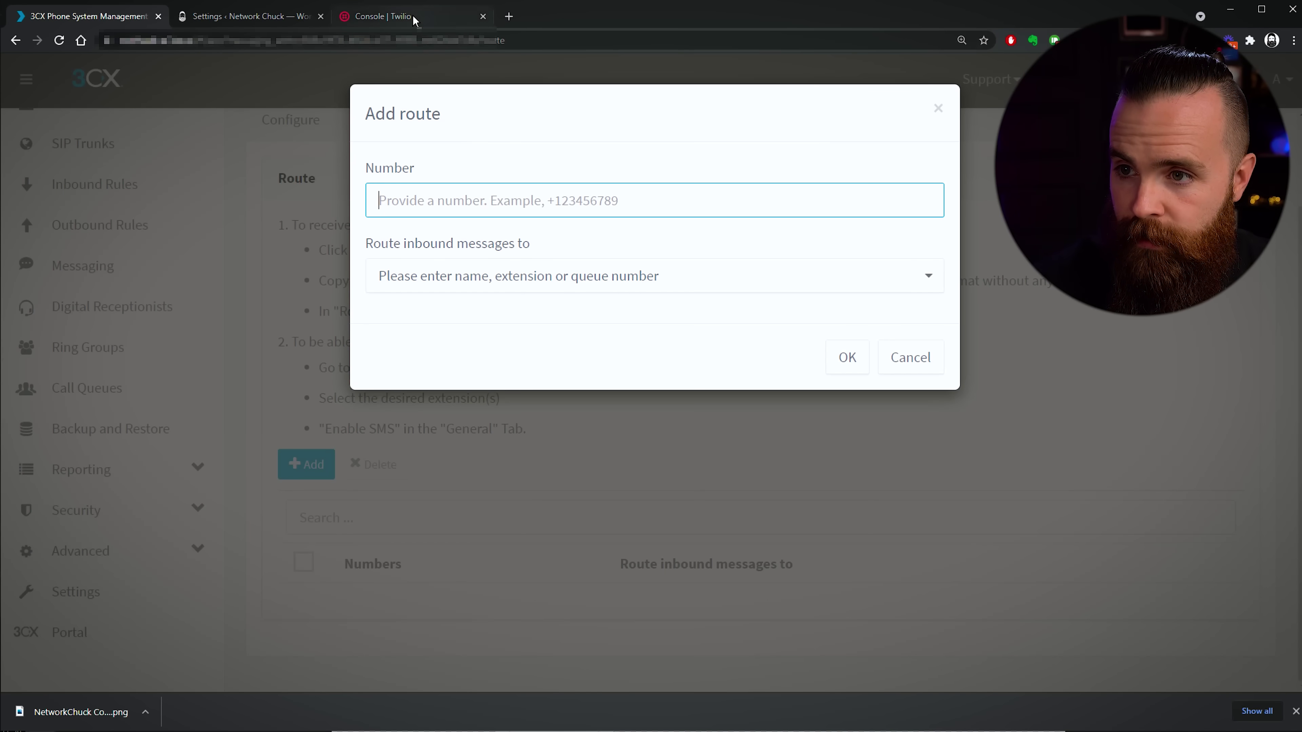
left_click(414, 20)
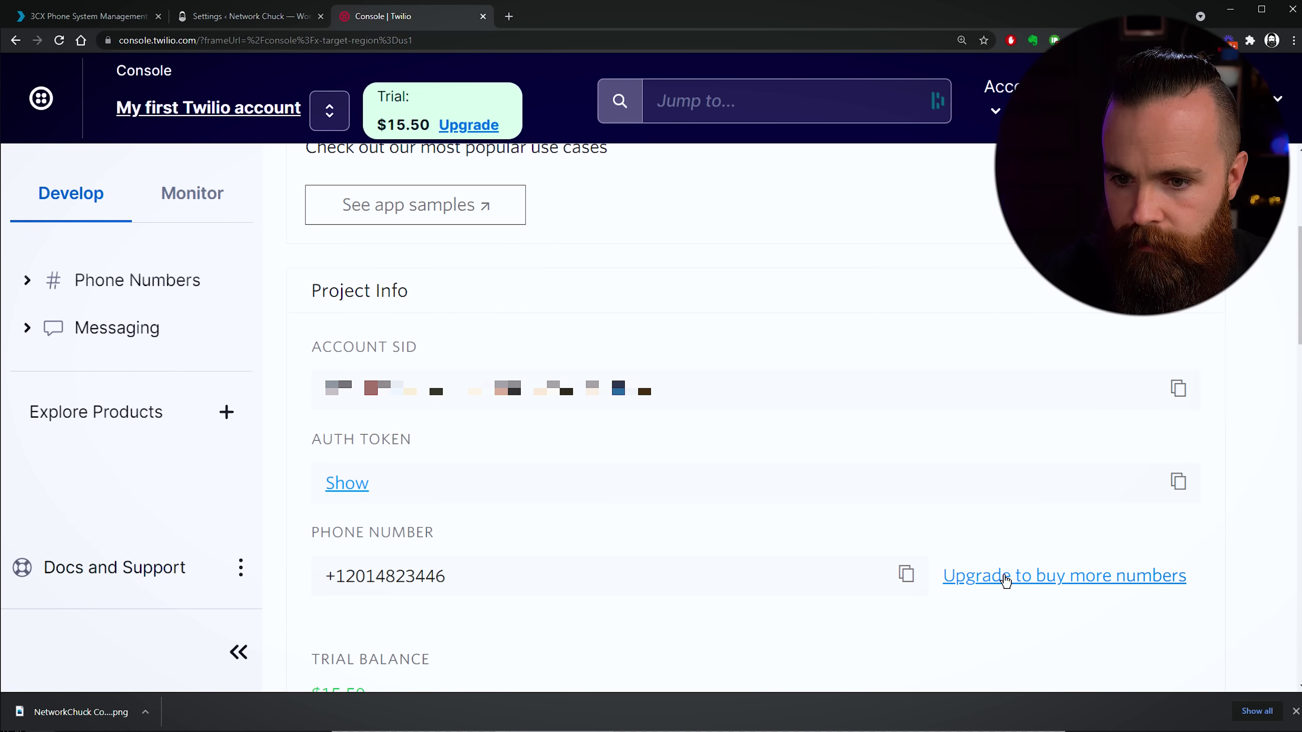
left_click(67, 20)
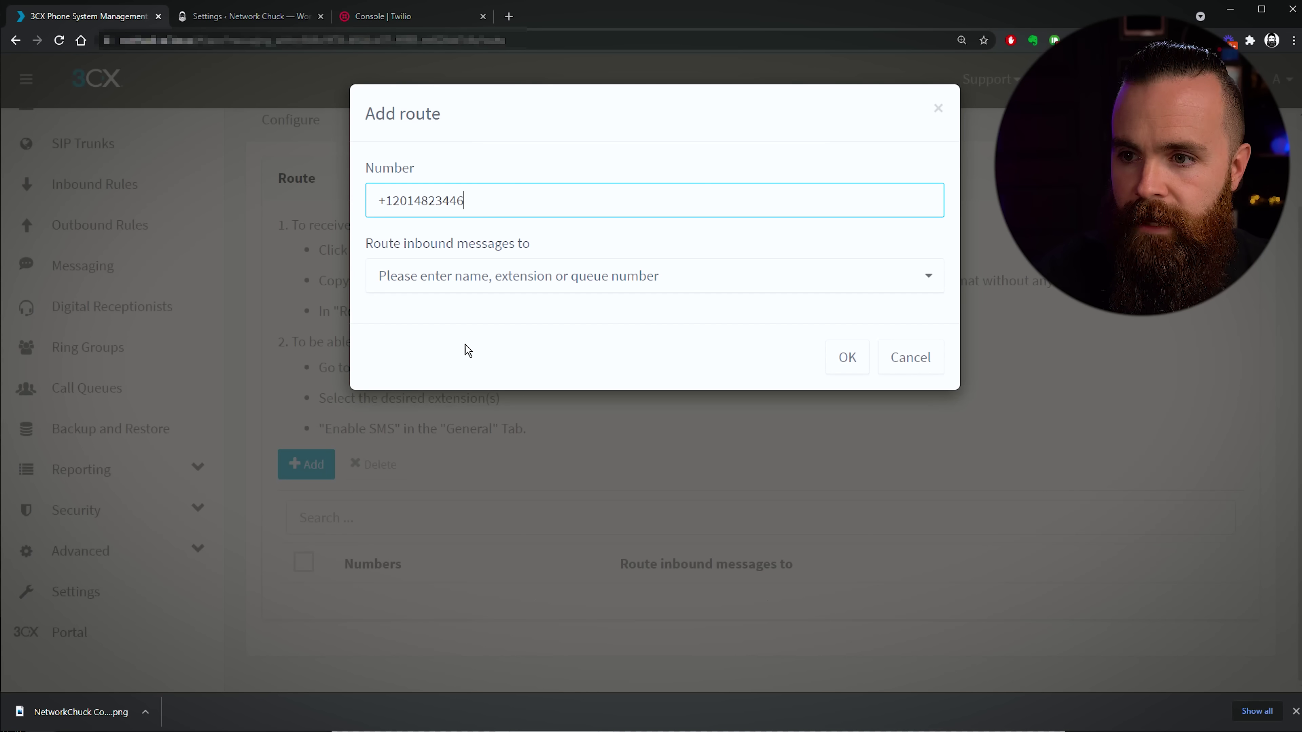
left_click(476, 277)
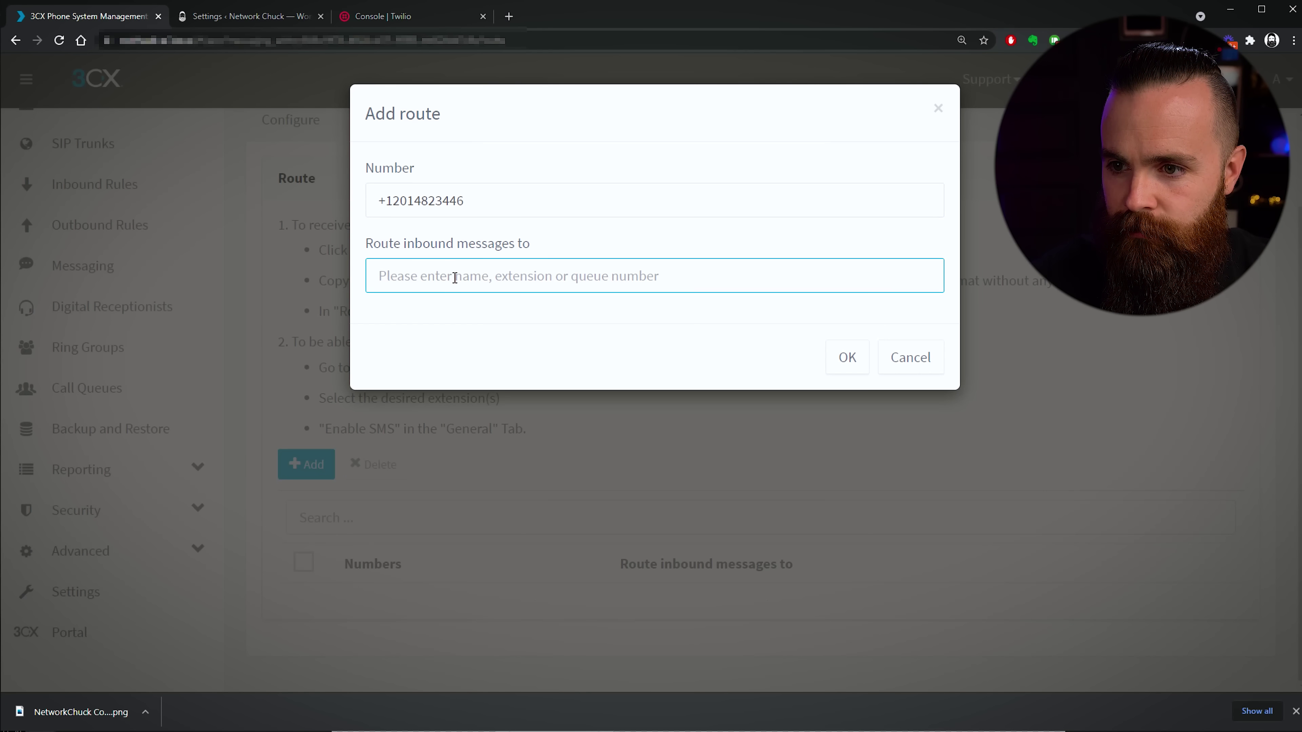
type("8001")
key("Return")
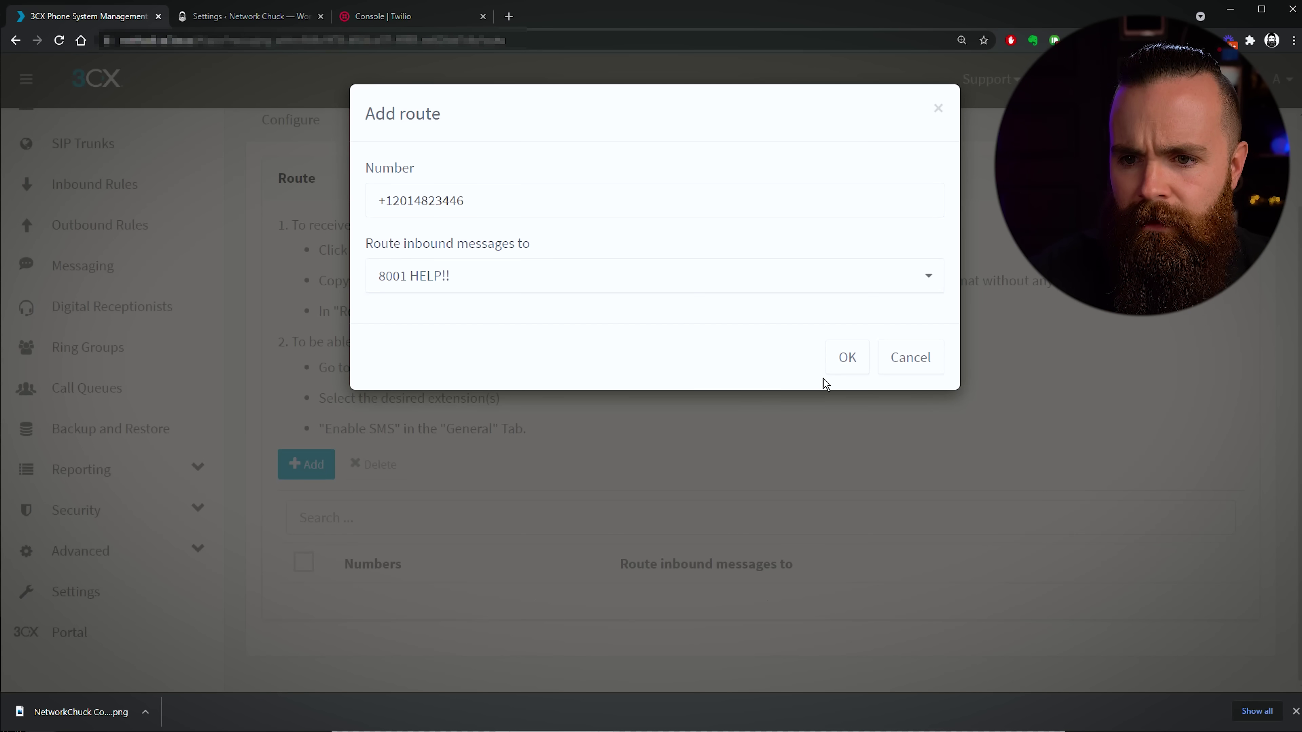
left_click(845, 358)
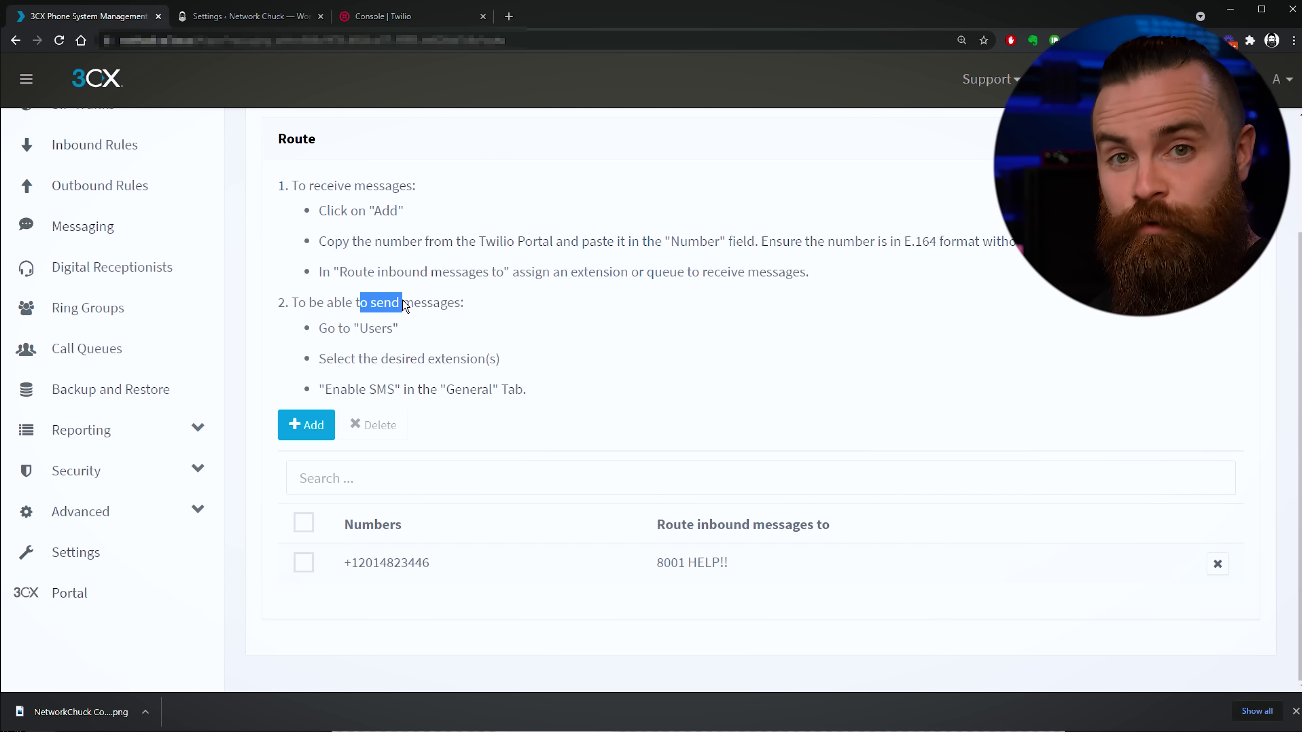
Step: In the user settings for extension 1000, enable SMS and set it to send via "help SMS style"
left_click(345, 328)
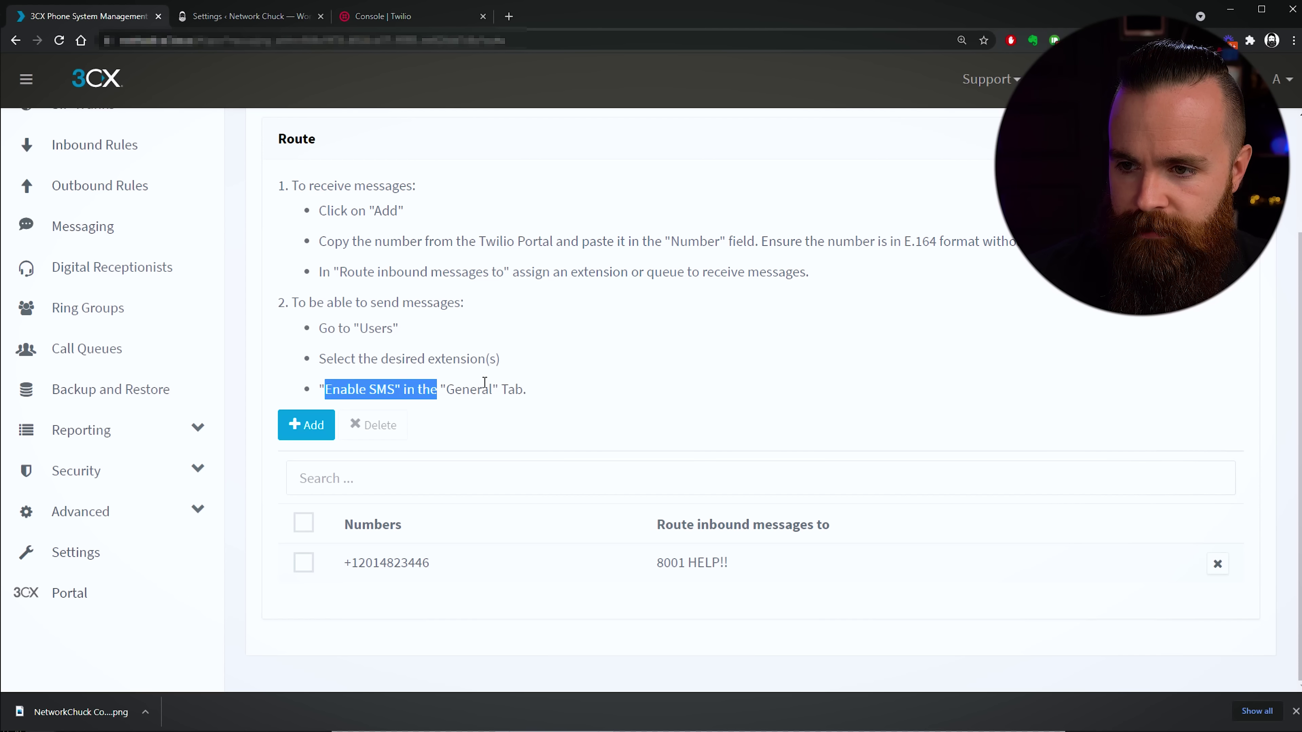
scroll(487, 384, "up", 3)
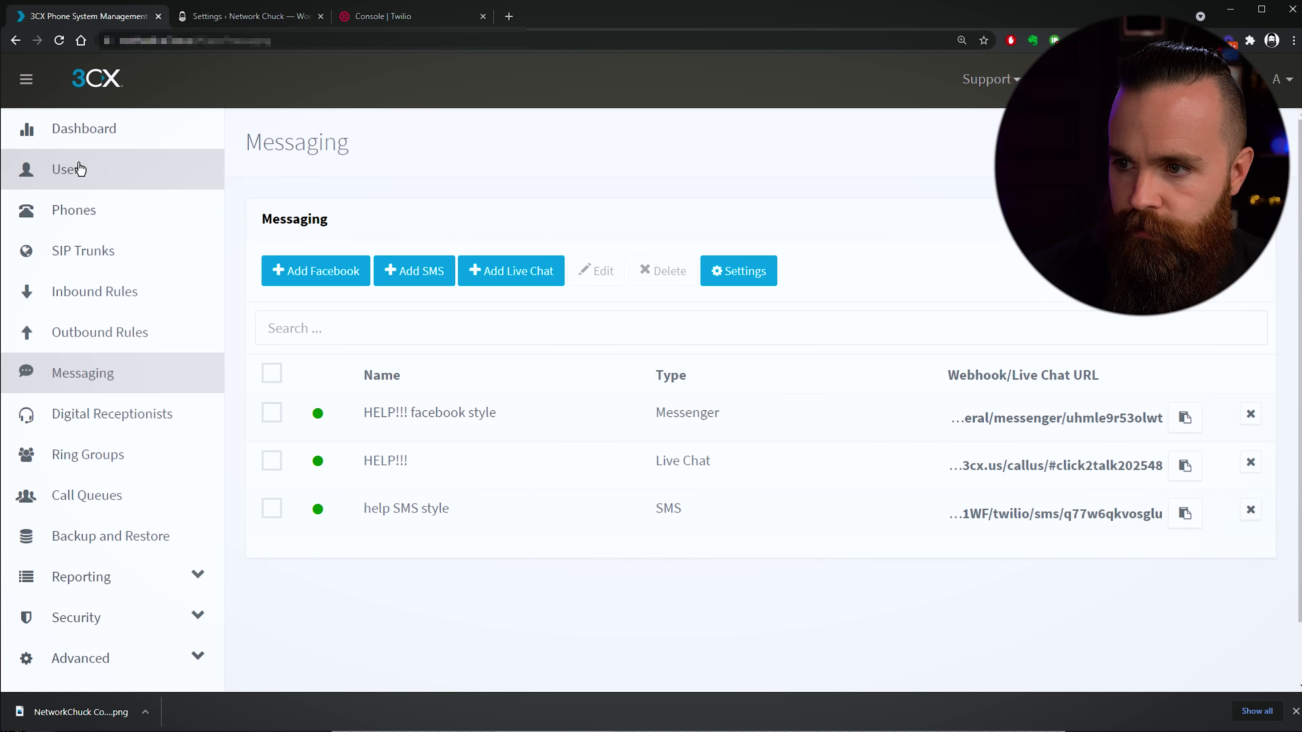
left_click(79, 170)
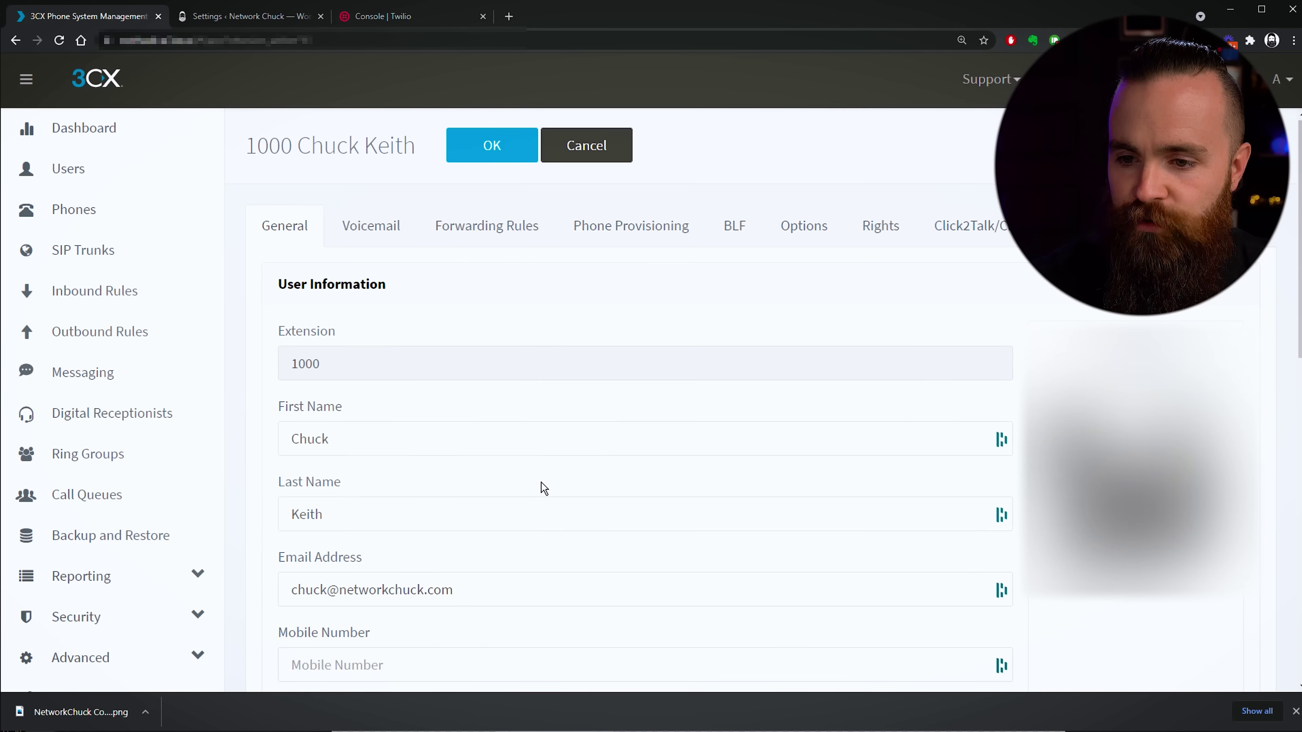
scroll(541, 488, "down", 10)
scroll(544, 487, "down", 2)
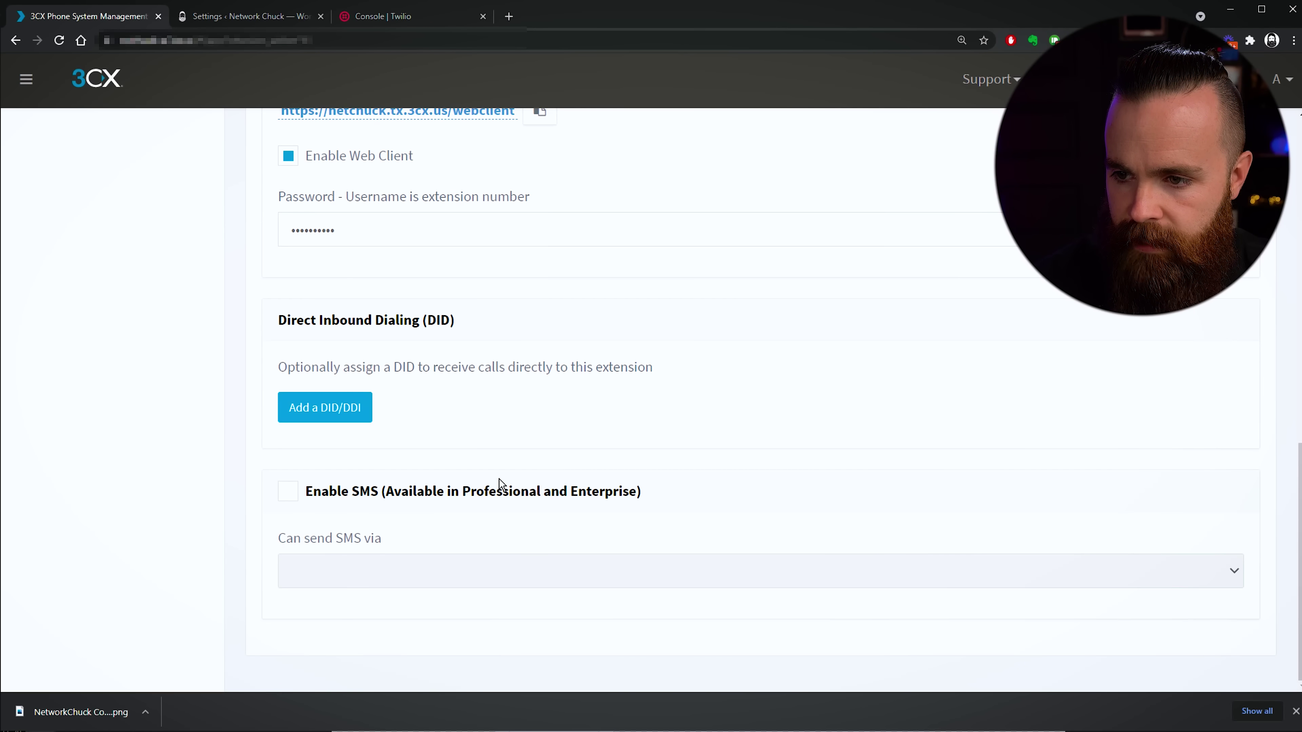
left_click(290, 493)
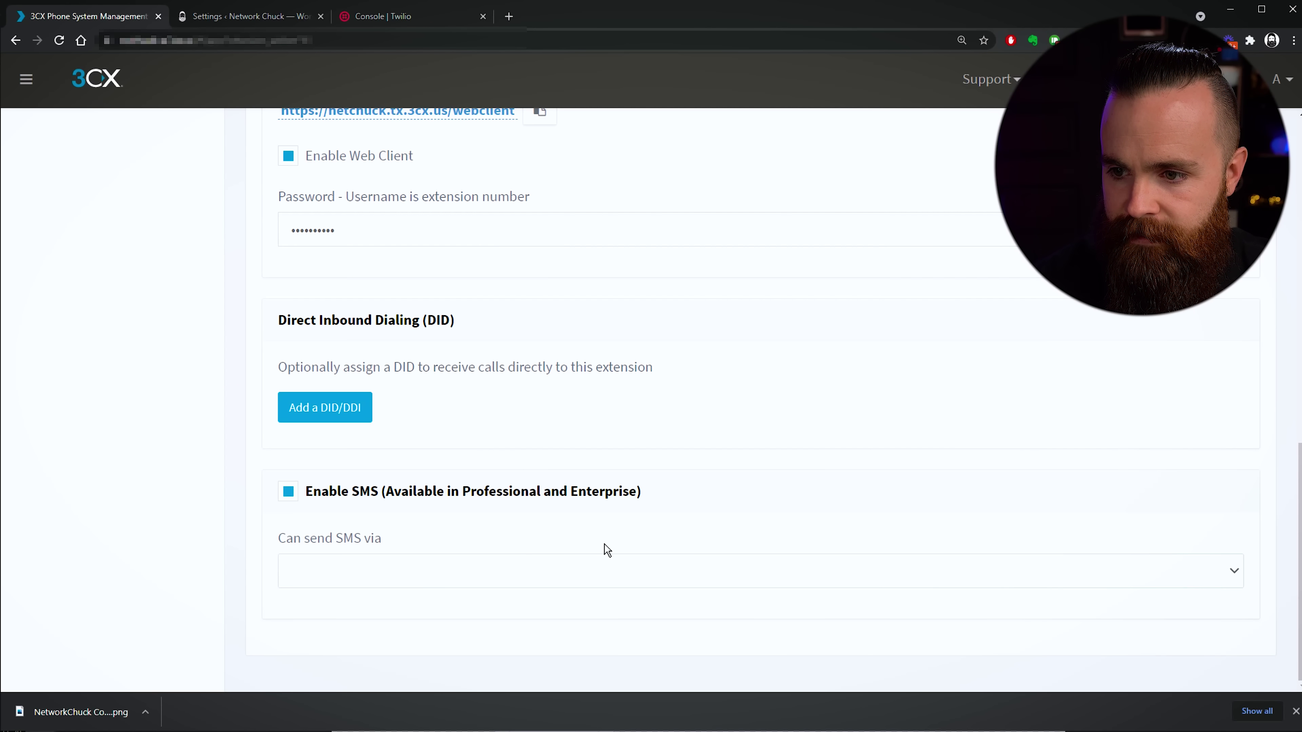
left_click(449, 574)
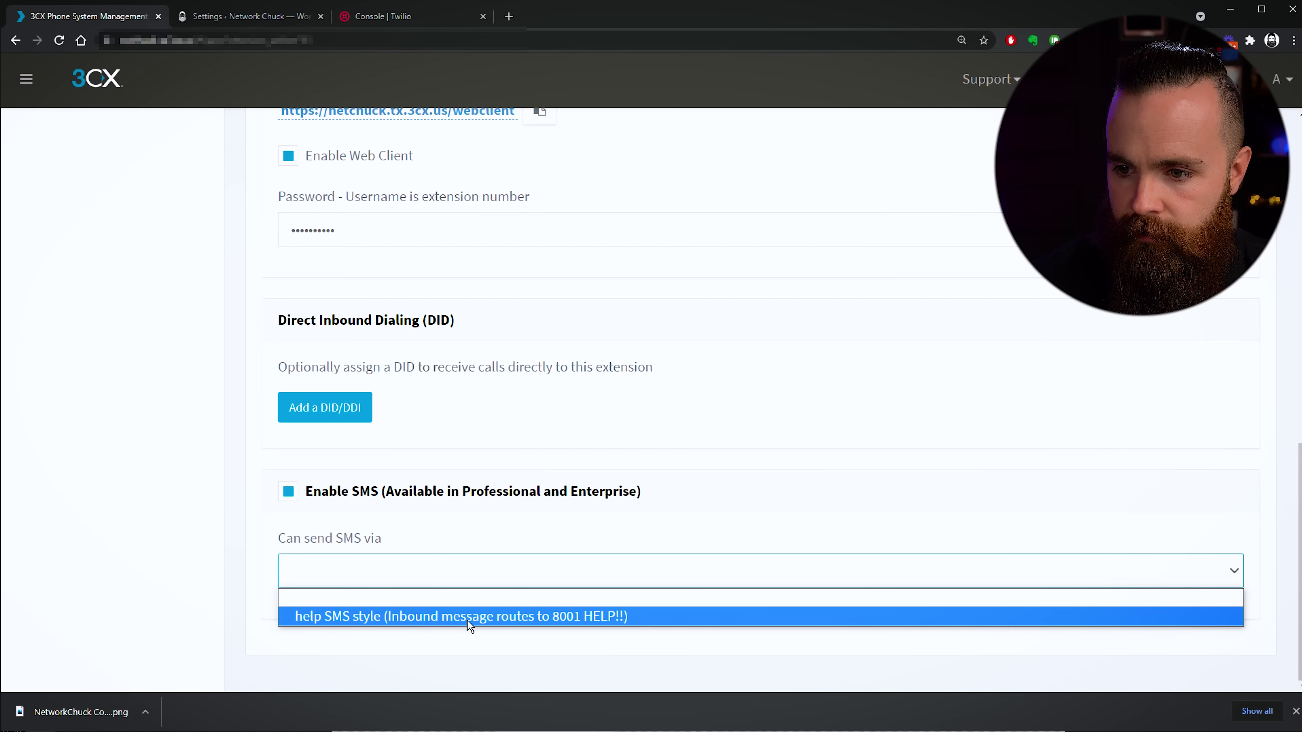
left_click(372, 617)
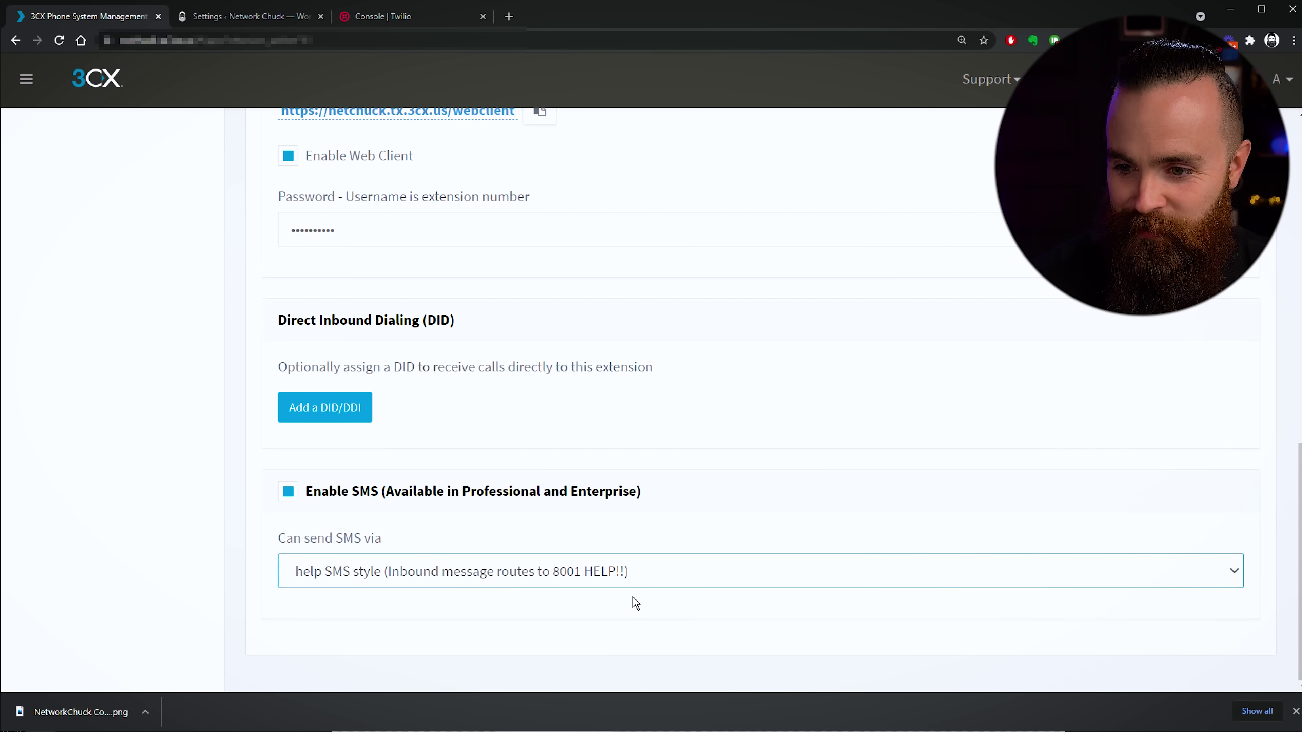
scroll(654, 548, "up", 15)
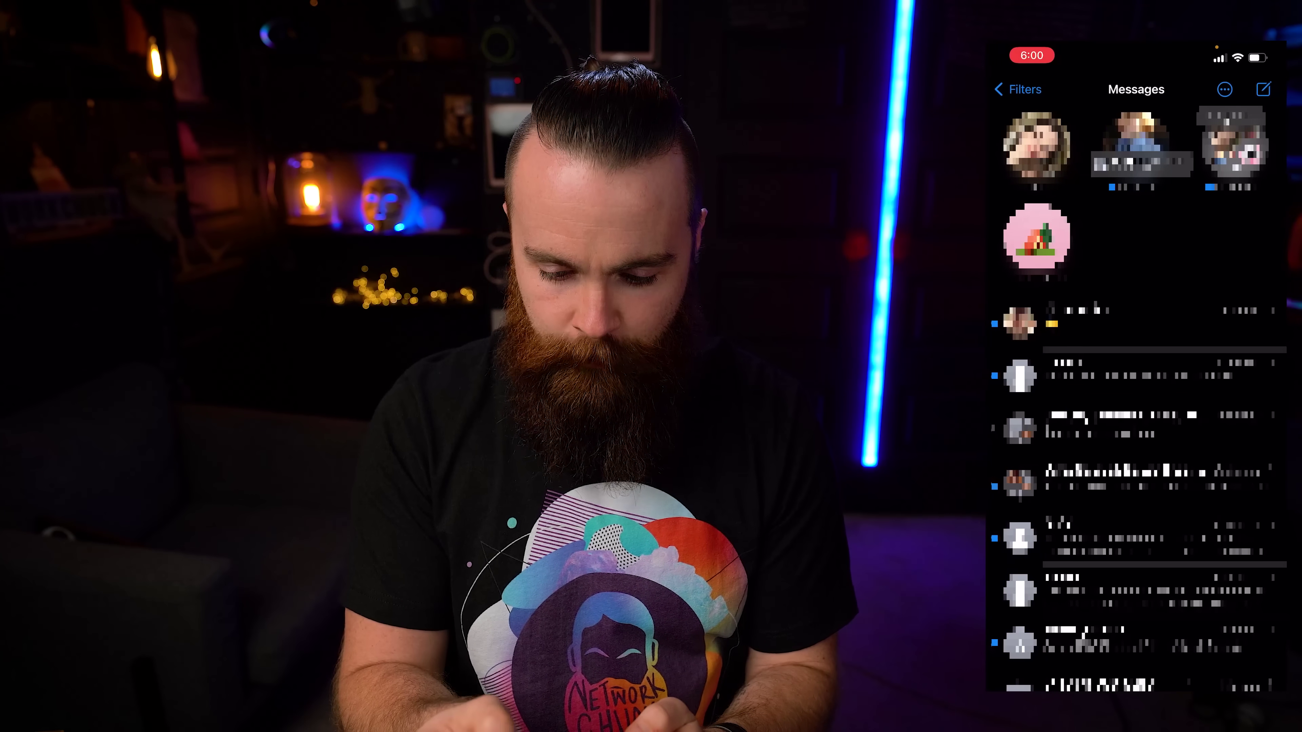
Step: Switch to the phone's Messages app and send the text "Heeeeeellllp!!" to the Twilio number
type("201")
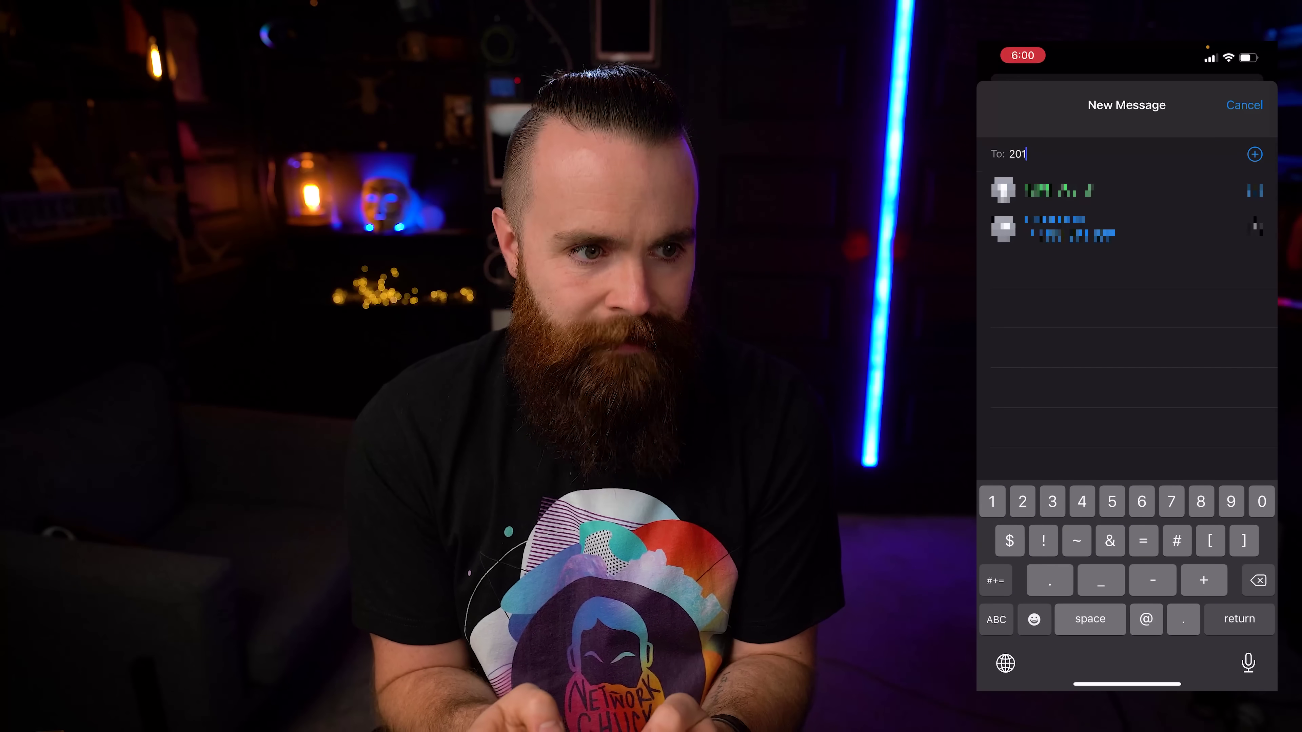
type("Heeeeeellllp!!")
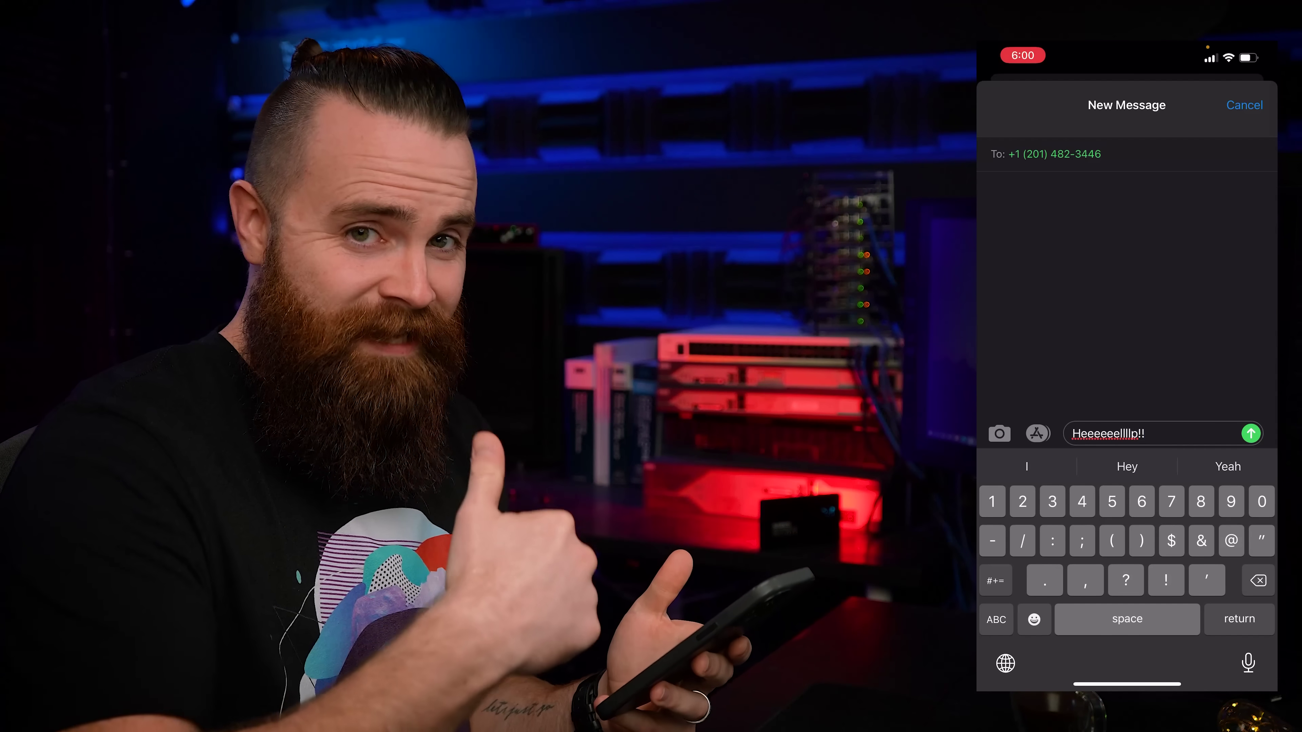
left_click(1250, 433)
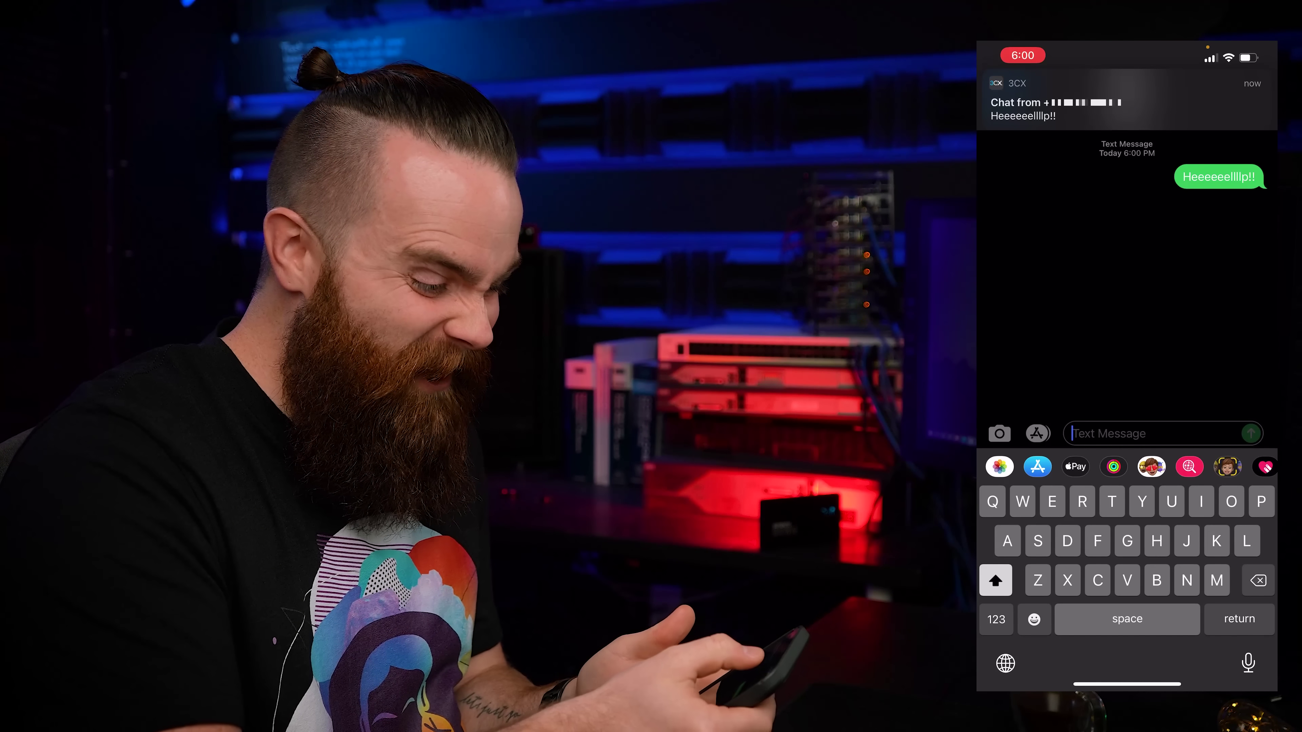
Step: Open the incoming chat in the 3CX mobile app and write the reply "Hello friend. What can I do for?"
left_click(1125, 103)
type("Hello fr")
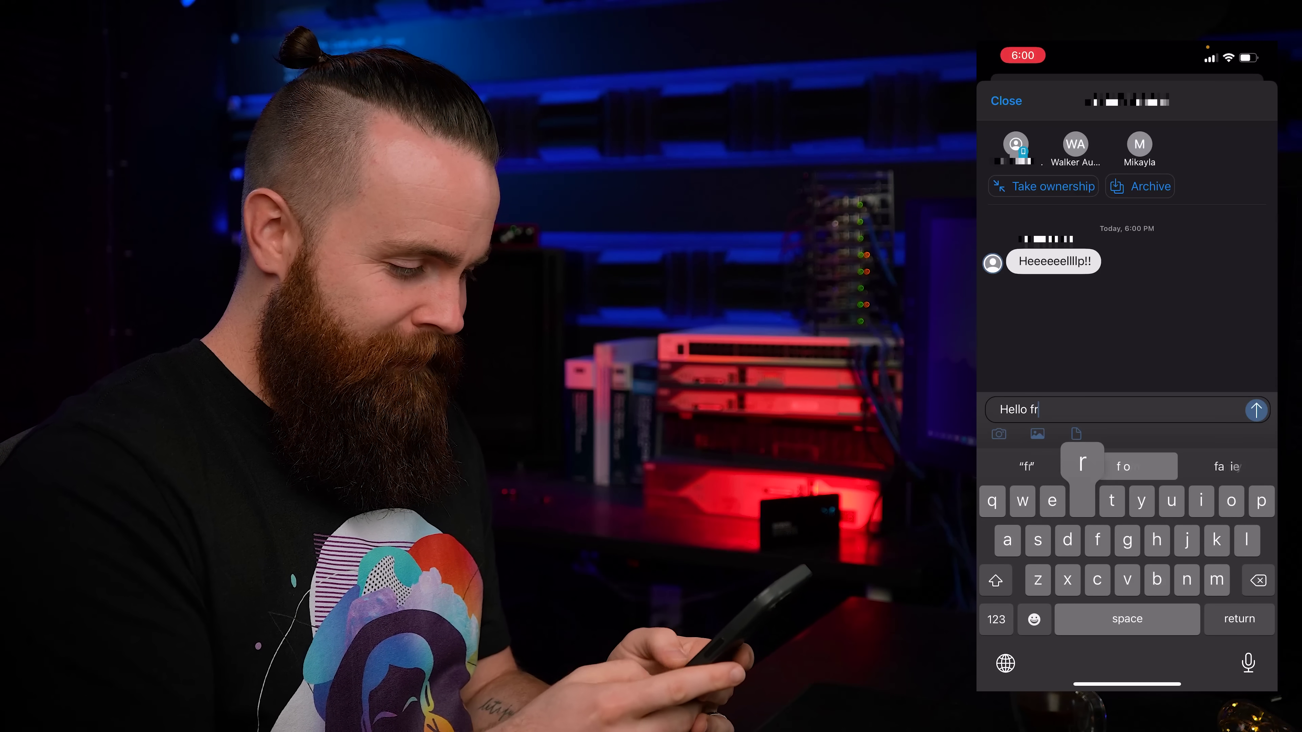
type("iend. What ")
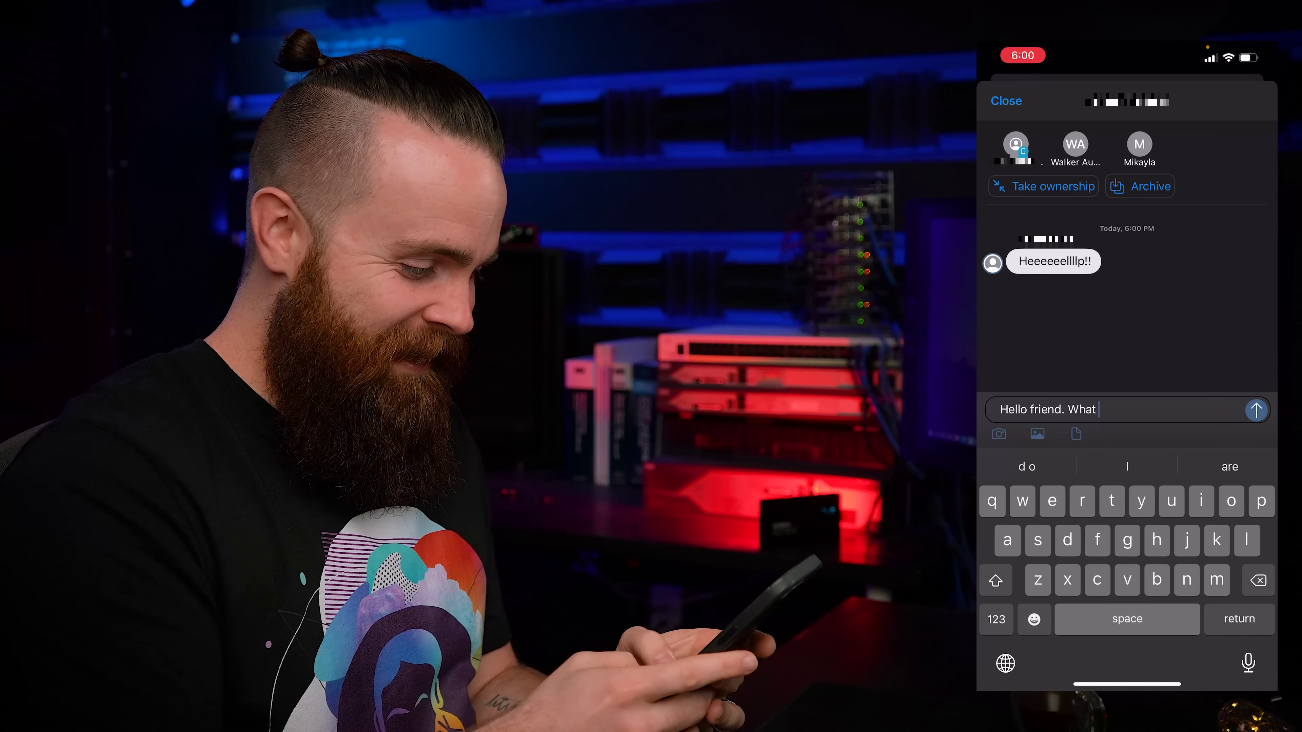
type("can I do for?")
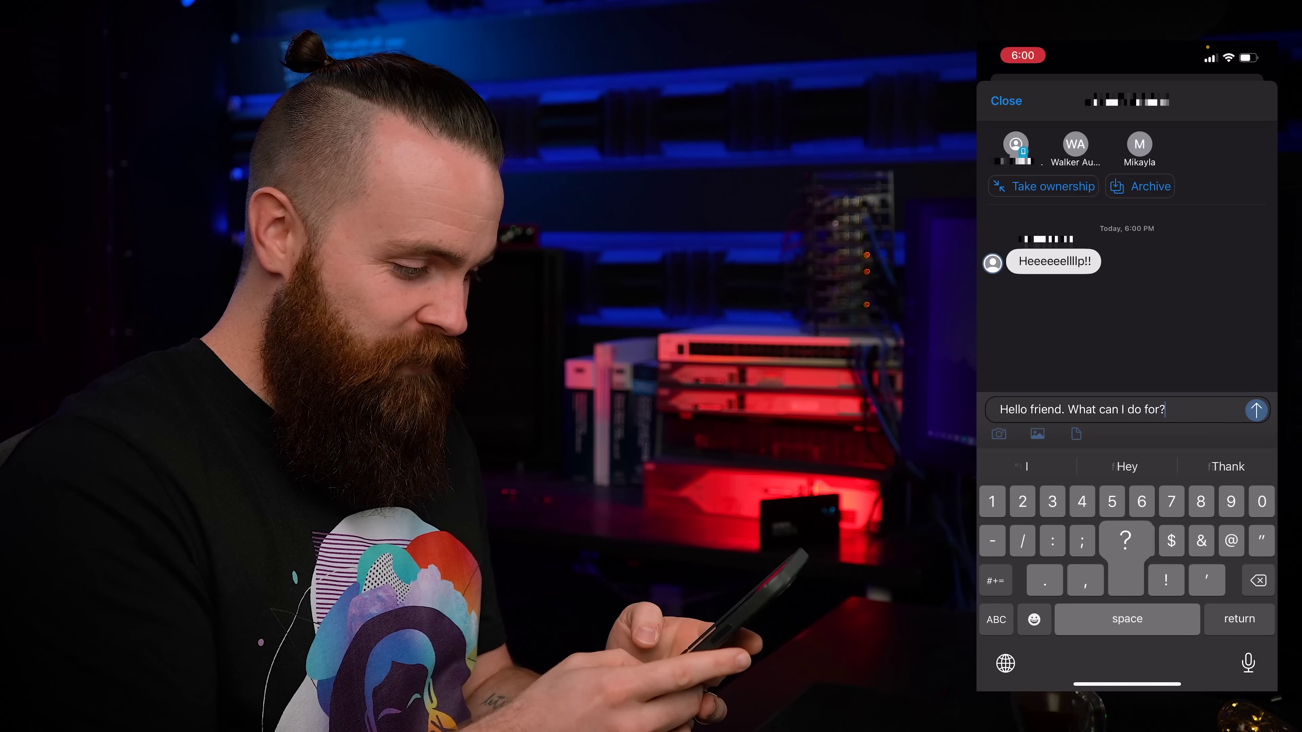